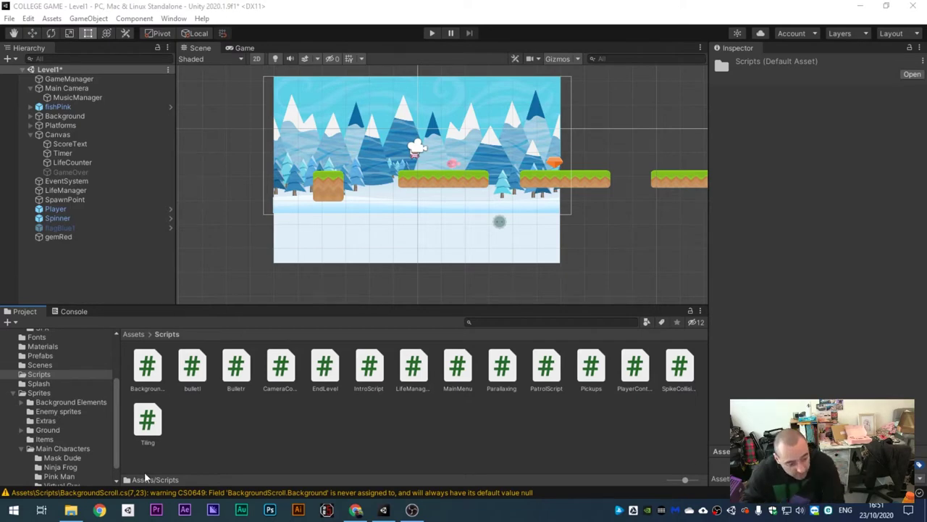
Step: Create a folder named DialogueSystem inside the Scripts folder and open it
right_click(238, 441)
mouse_move(325, 136)
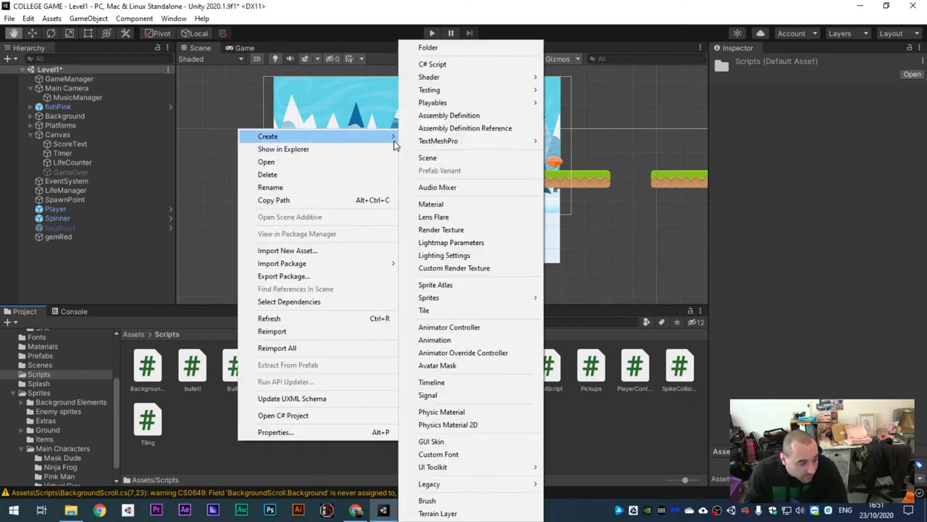
click(465, 49)
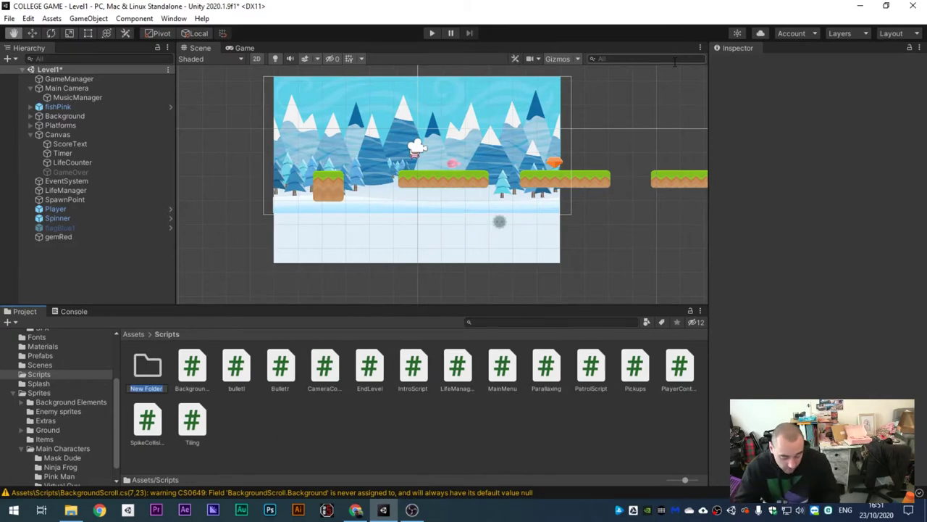
key(t)
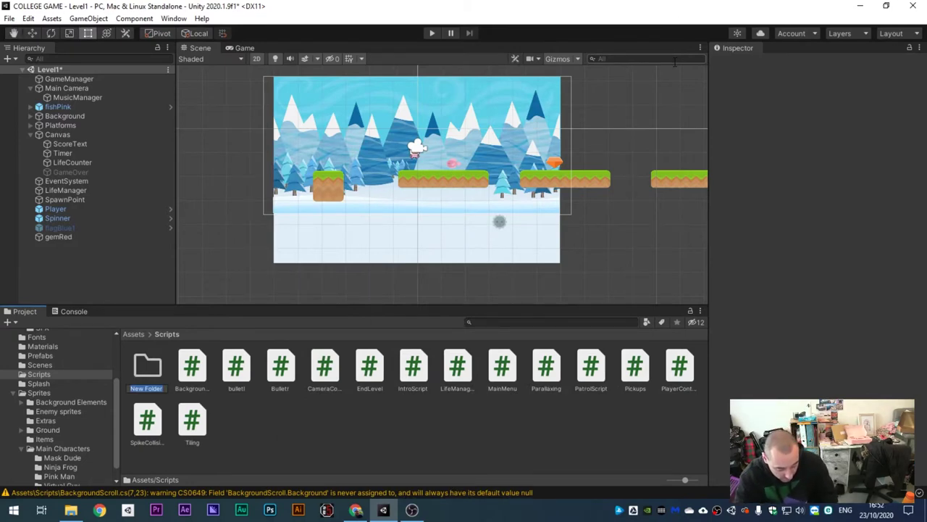
text(Dialo)
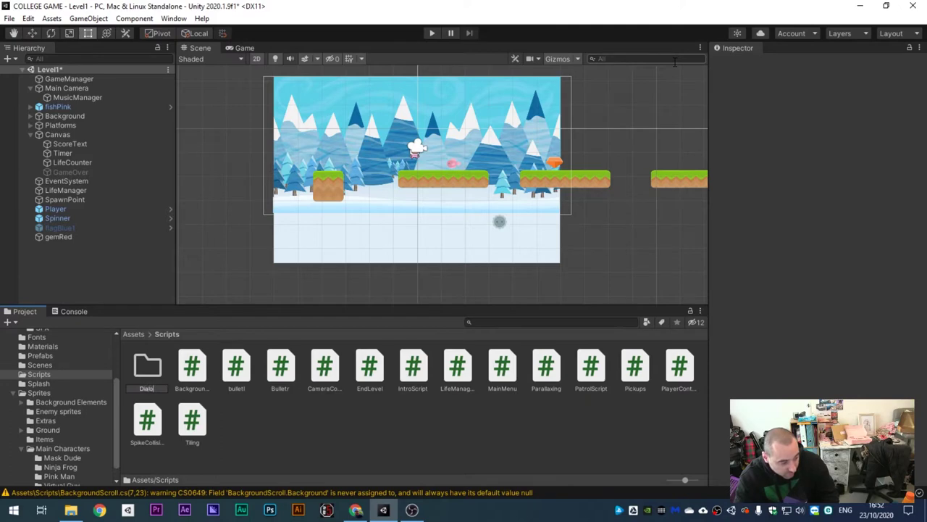
text(gueSyste)
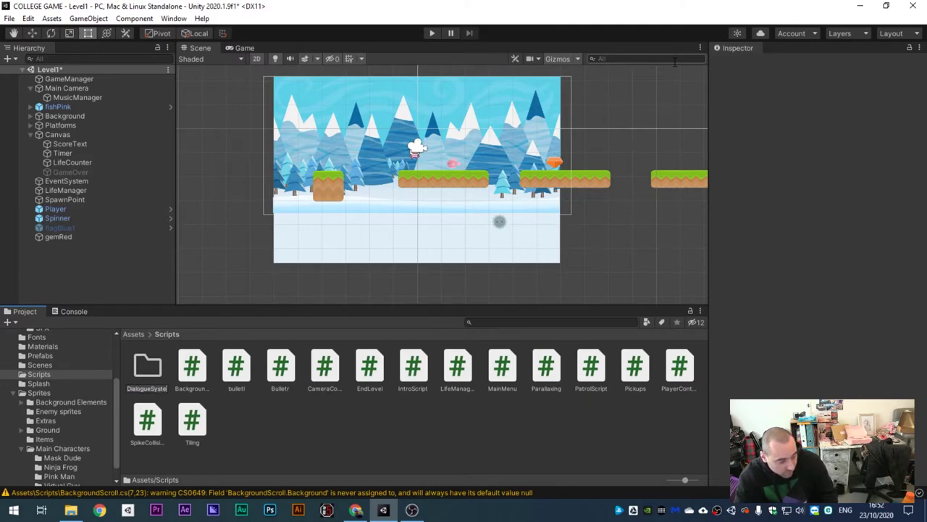
text(m)
key(Return)
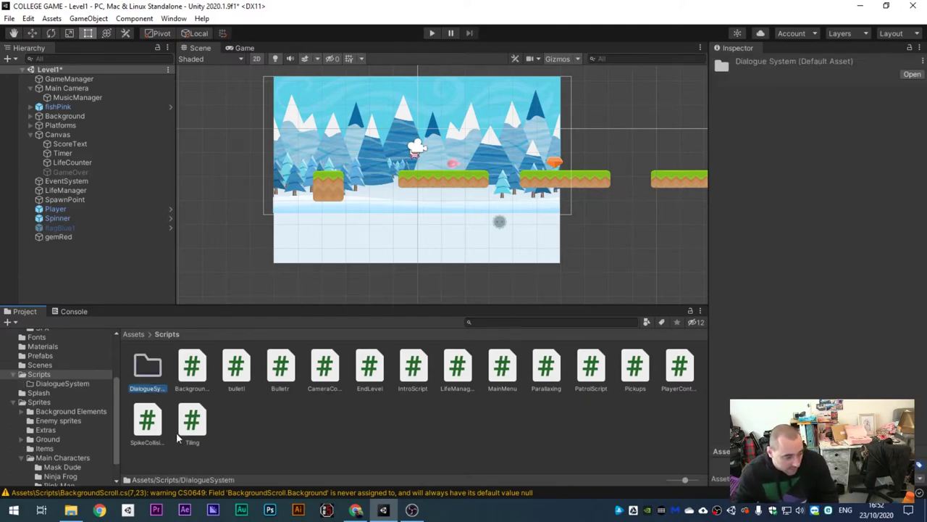
double_click(163, 367)
right_click(164, 376)
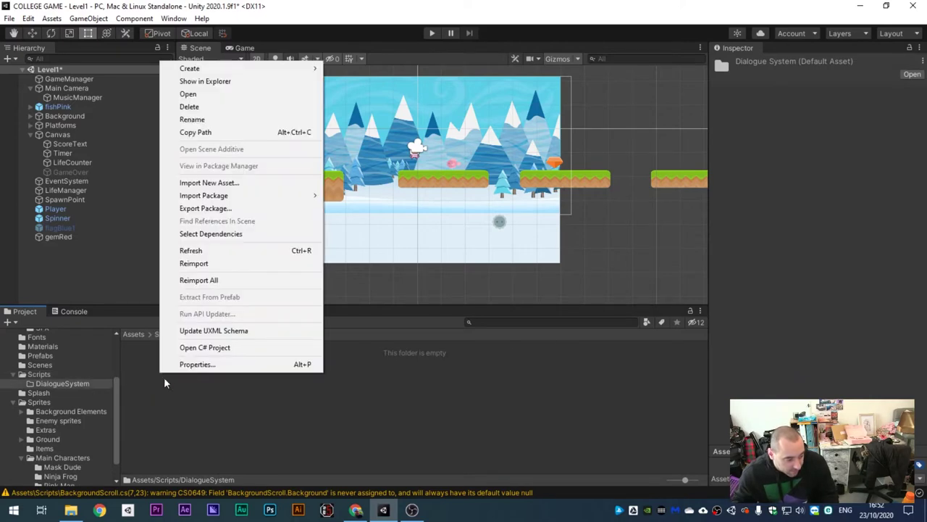
mouse_move(311, 68)
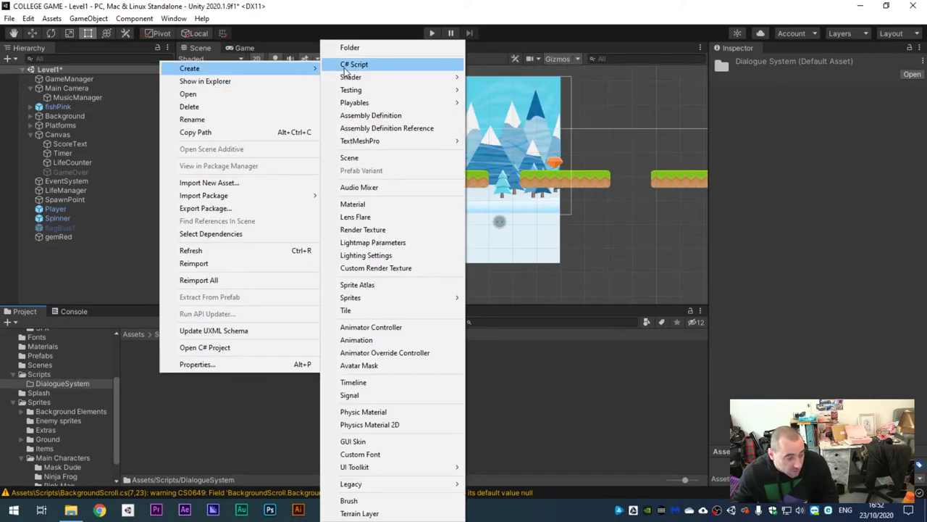
click(372, 81)
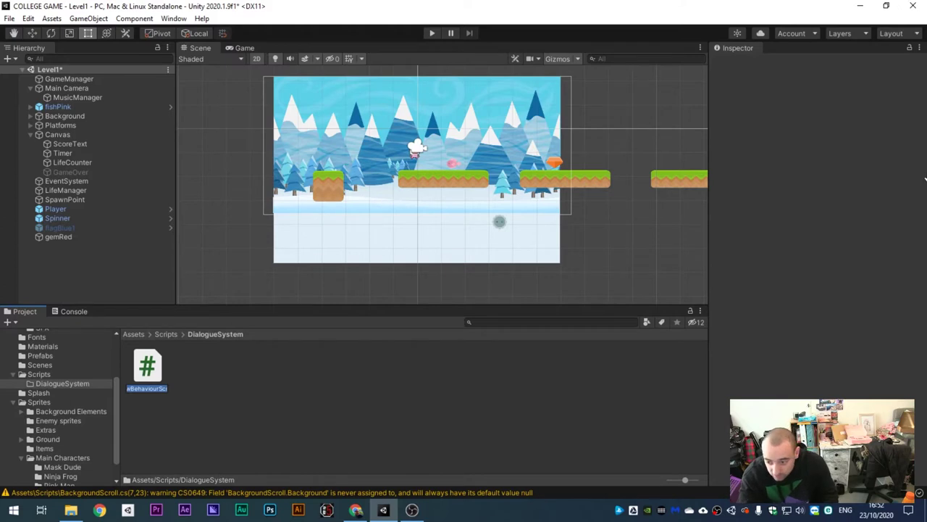
text(Dial)
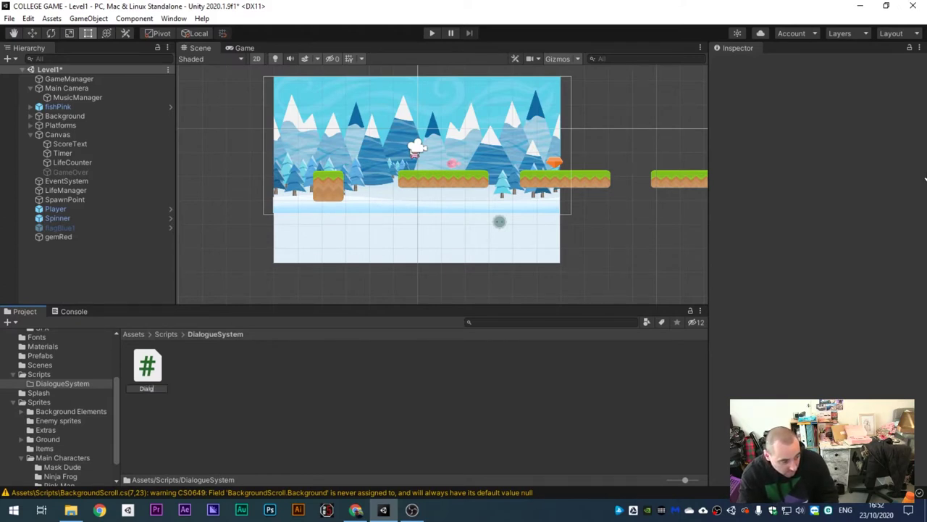
text(og)
key(BackSpace)
key(BackSpace)
key(BackSpace)
key(BackSpace)
key(BackSpace)
key(BackSpace)
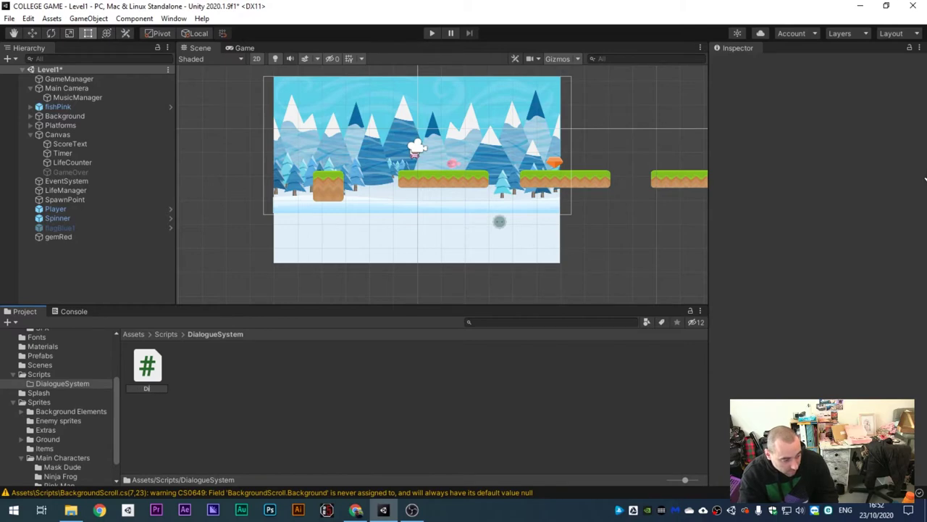
key(Escape)
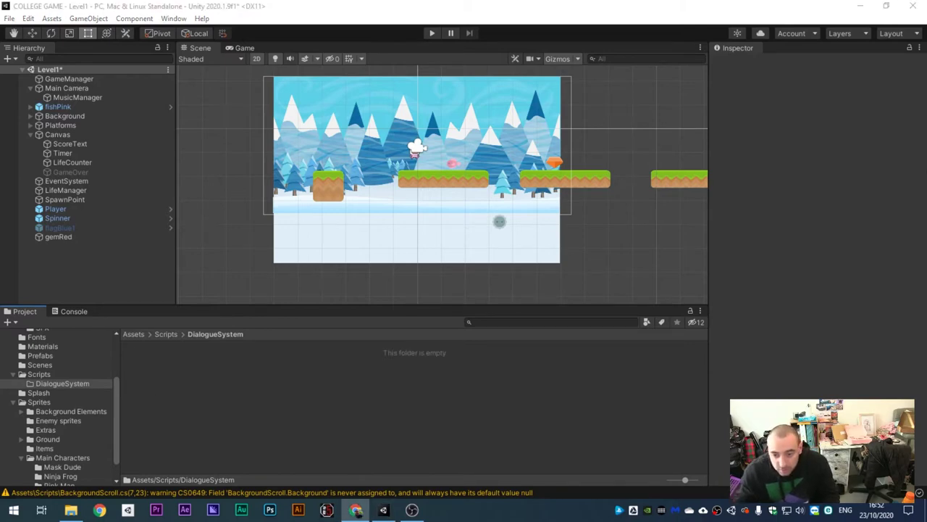
Step: Create a C# script named DialogueBaseClass in the DialogueSystem folder
right_click(442, 391)
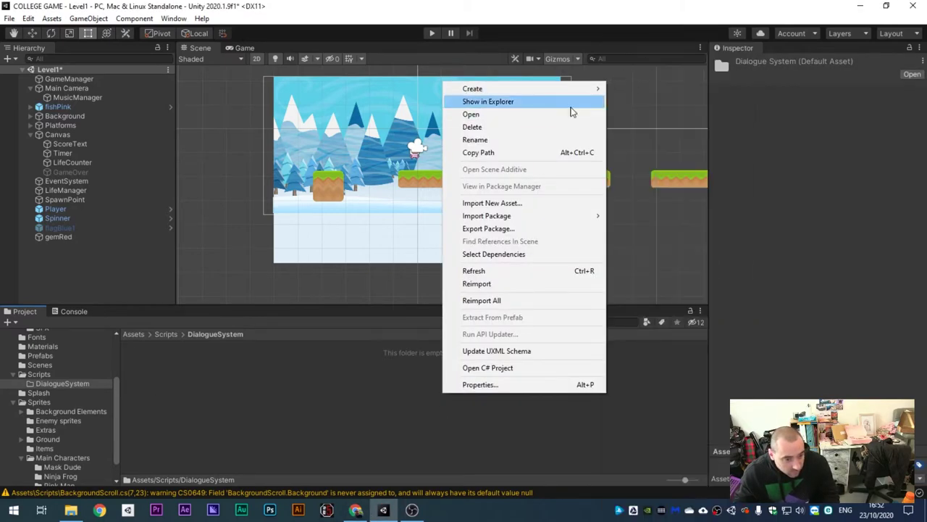
mouse_move(599, 88)
click(652, 63)
text(Di)
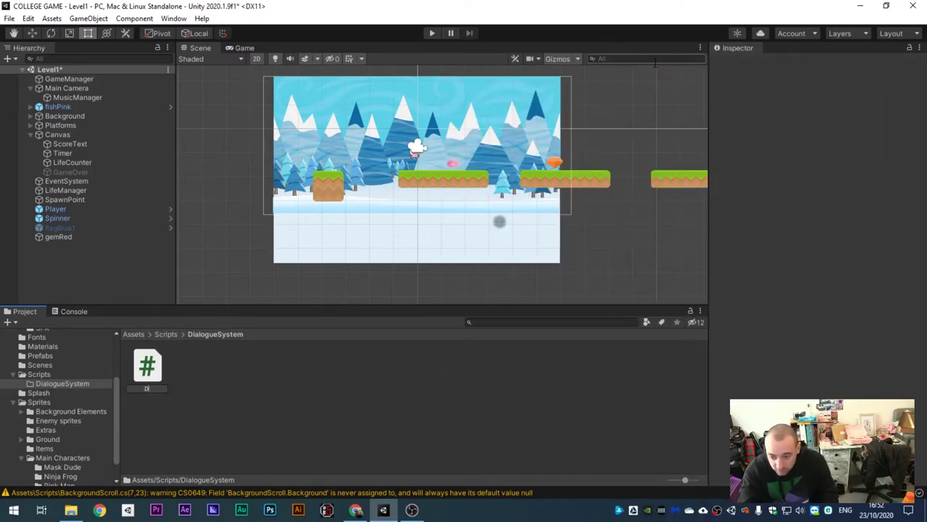
text(al)
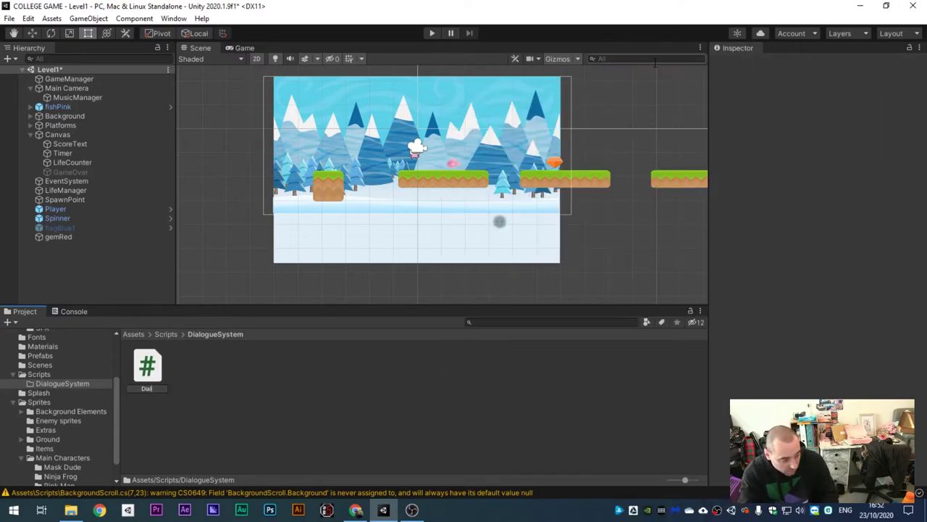
text(ogueSyste)
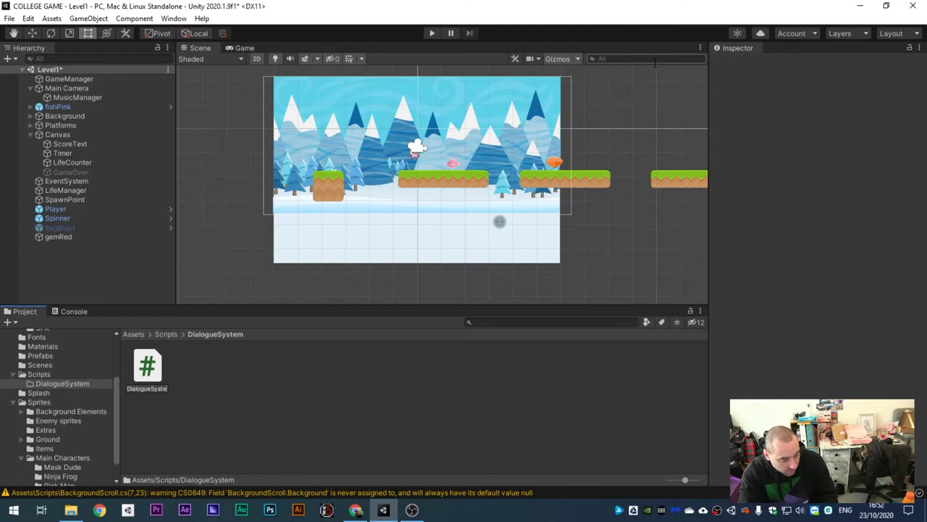
key(BackSpace)
key(BackSpace)
key(BackSpace)
key(BackSpace)
key(BackSpace)
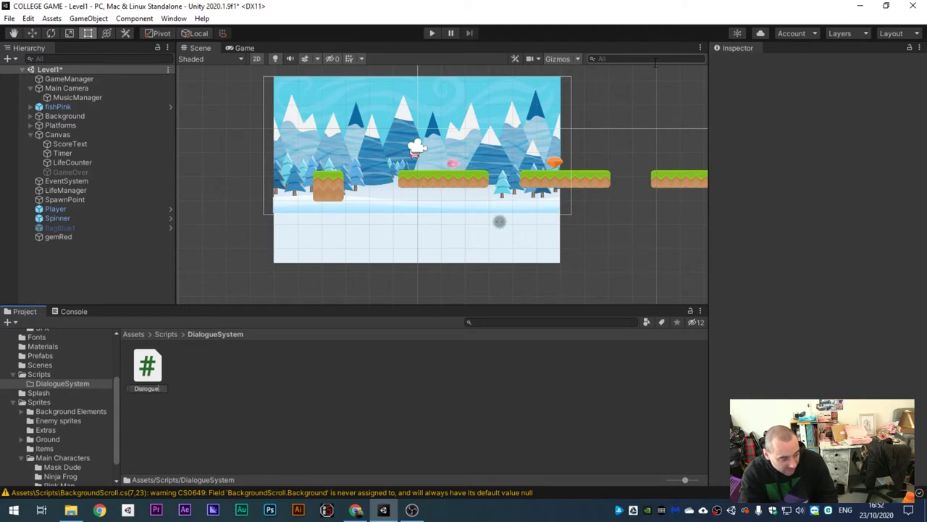
text(Bos)
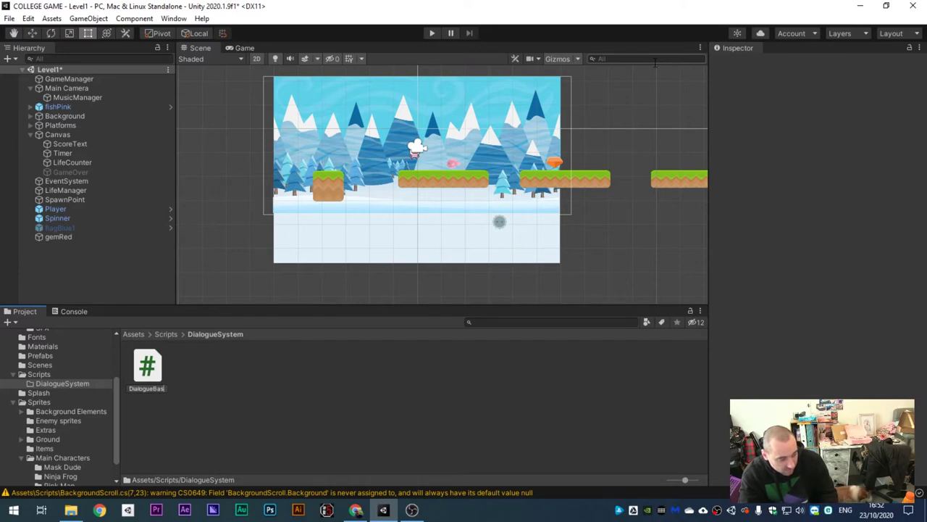
text(eClass)
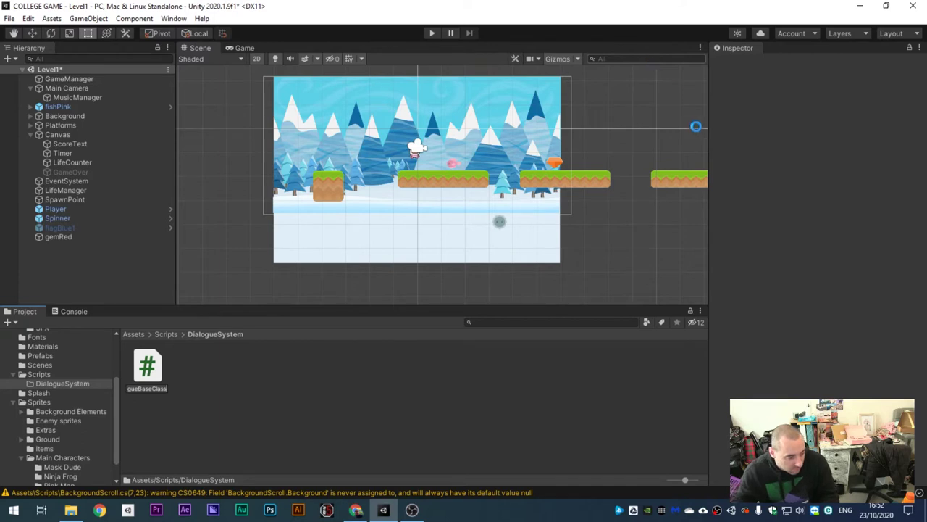
key(Return)
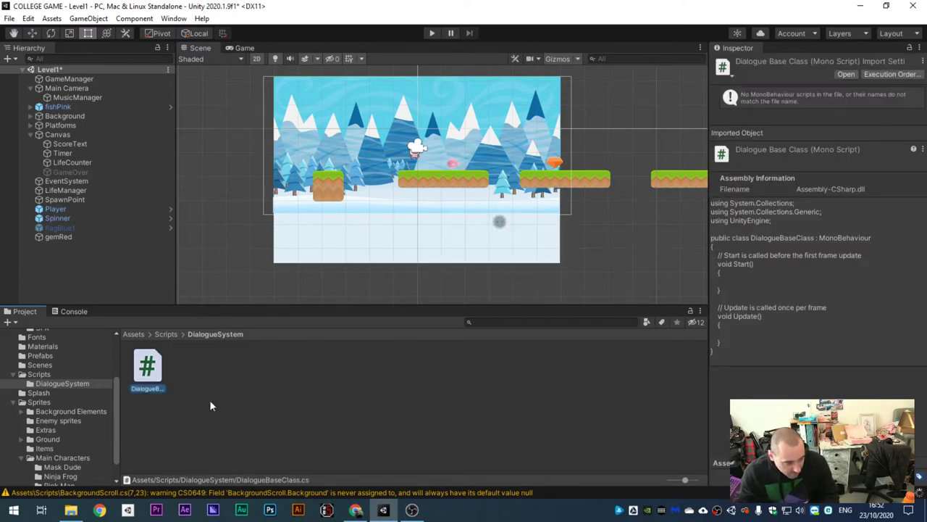
Step: Open the DialogueBaseClass script for editing in Visual Studio
double_click(153, 373)
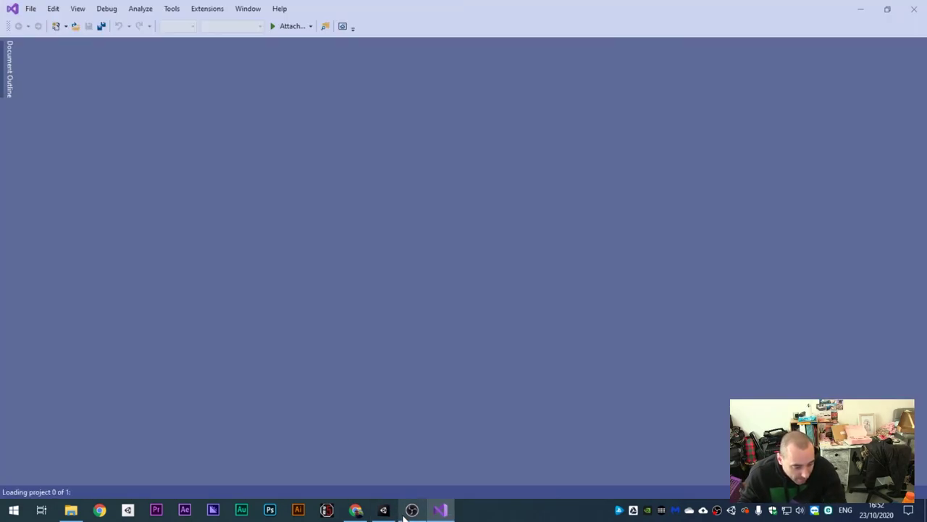
click(410, 509)
click(410, 509)
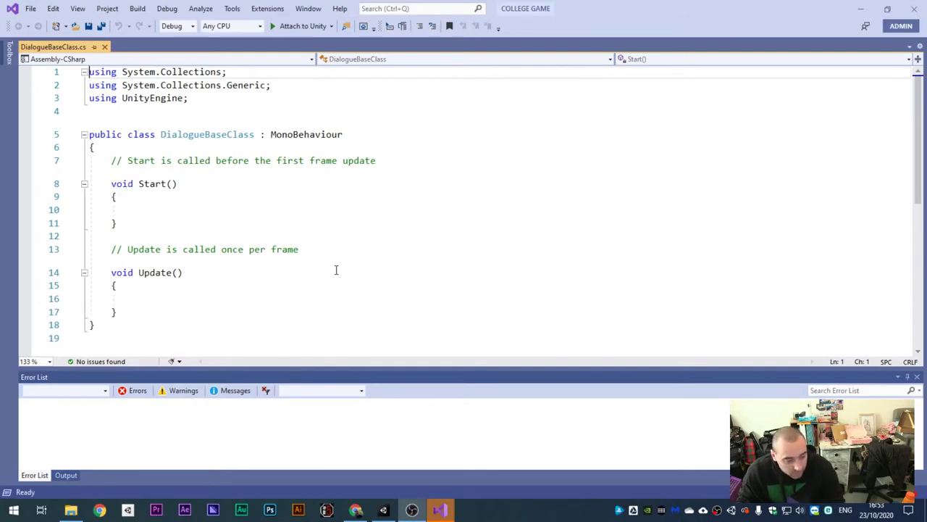
Step: Delete the default Start and Update methods with their comments from the DialogueBaseClass body
ctrl+scroll(469, 236, up, 3)
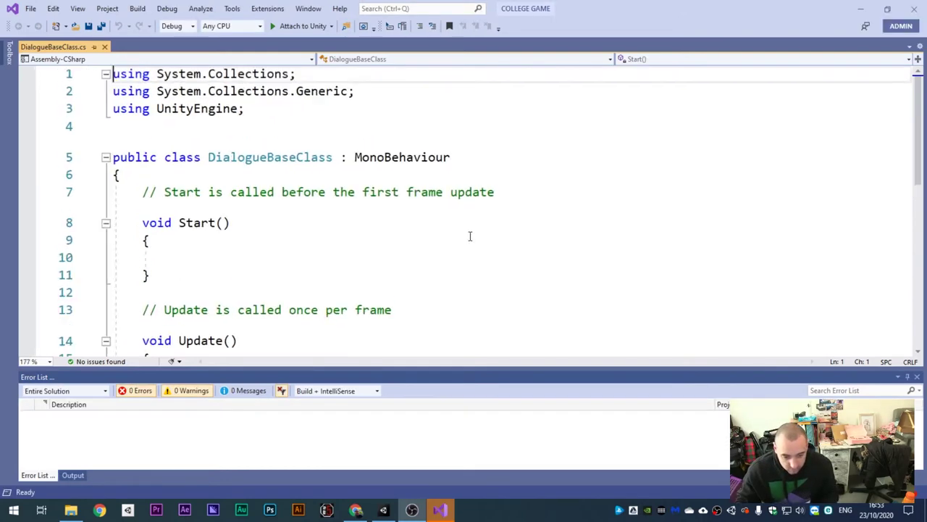
ctrl+scroll(470, 236, up, 2)
ctrl+scroll(469, 236, down, 4)
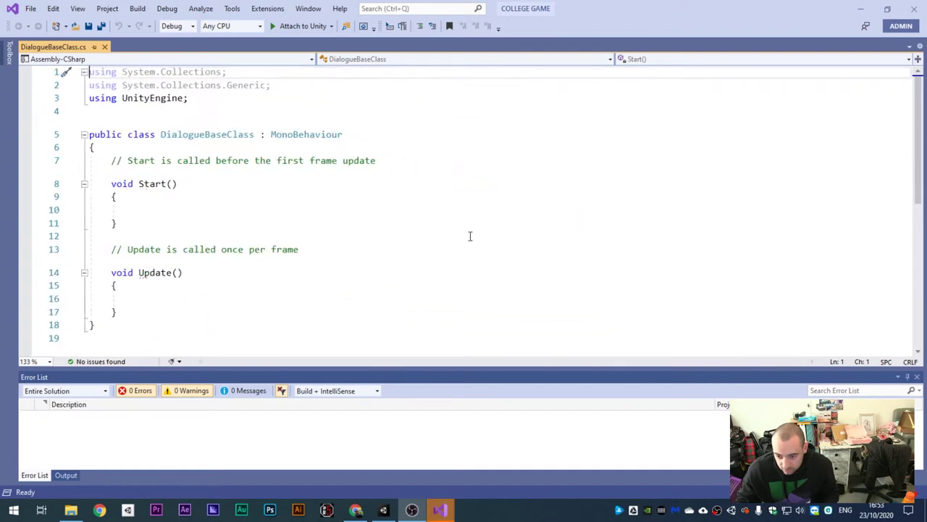
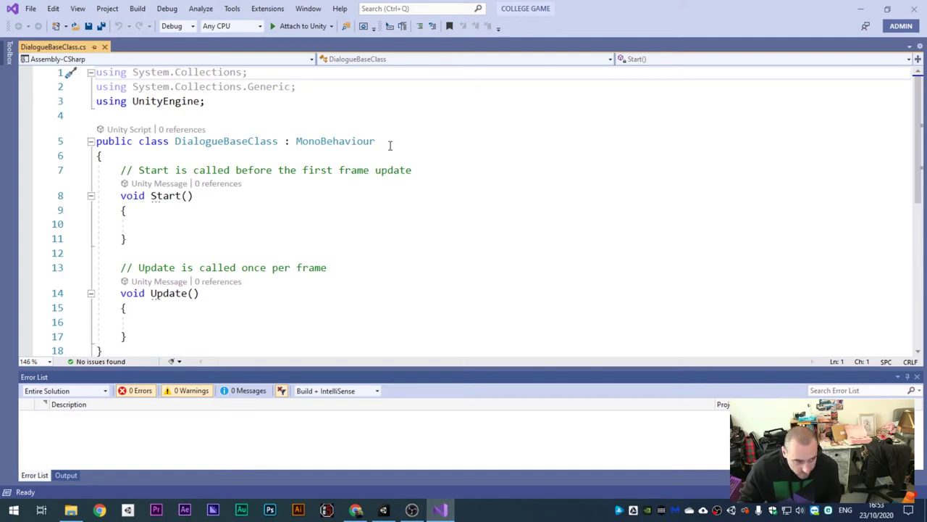
scroll(200, 300, down, 1)
ctrl+scroll(194, 279, up, 1)
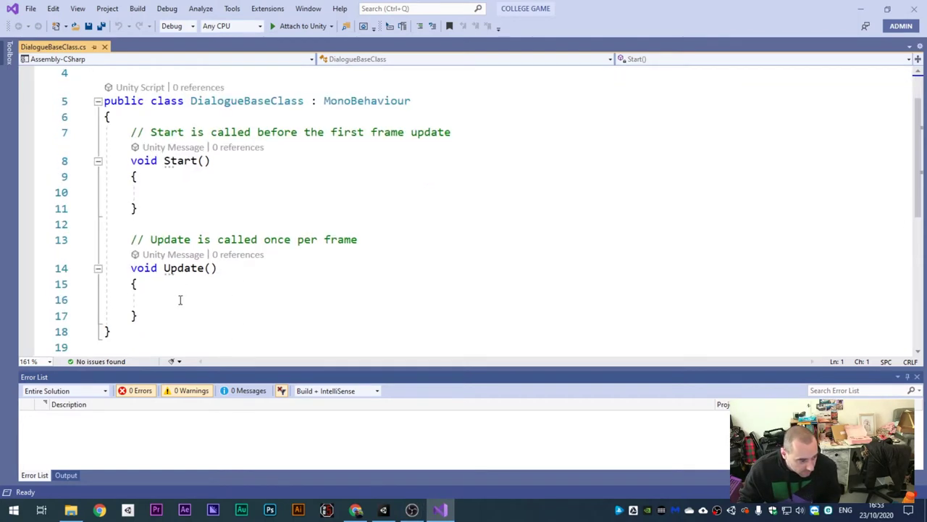
drag(138, 316, 104, 133)
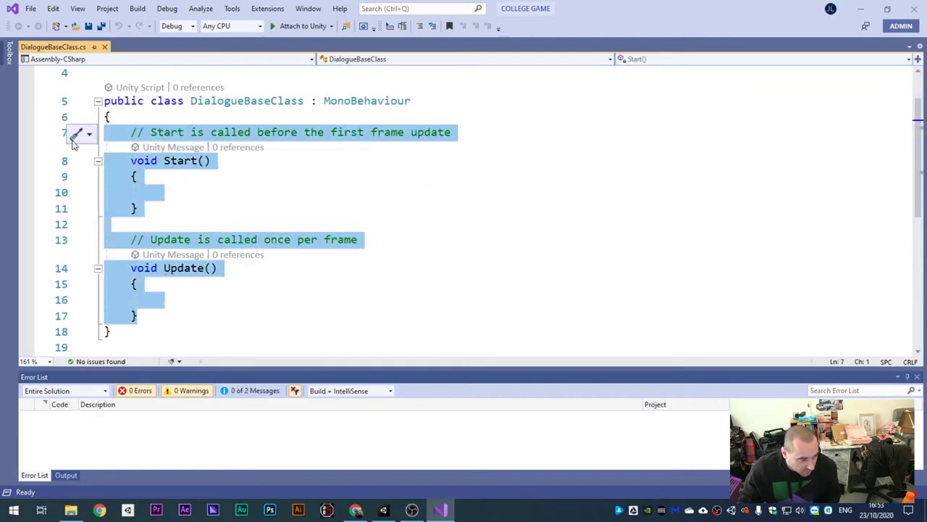
key(Delete)
scroll(145, 135, up, 1)
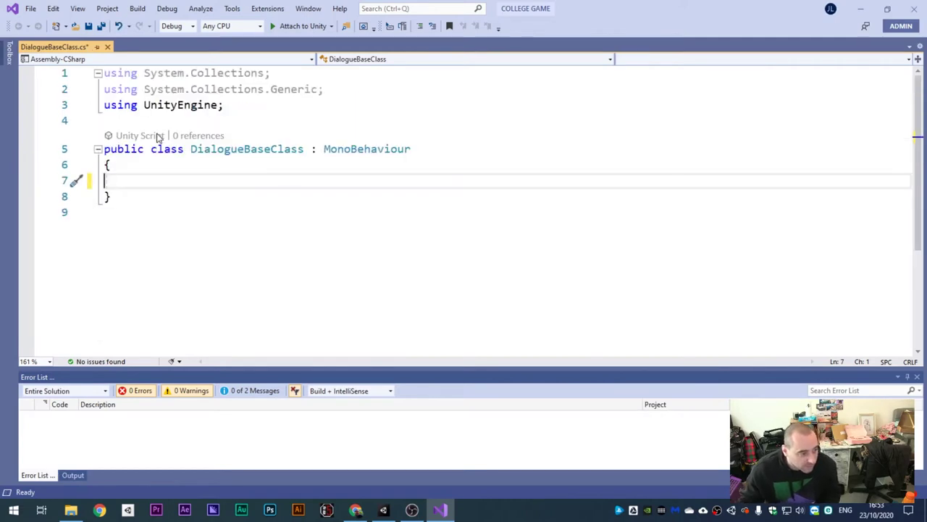
Step: Add the directive "using UnityEngine.UI;" below the existing using UnityEngine line
click(271, 106)
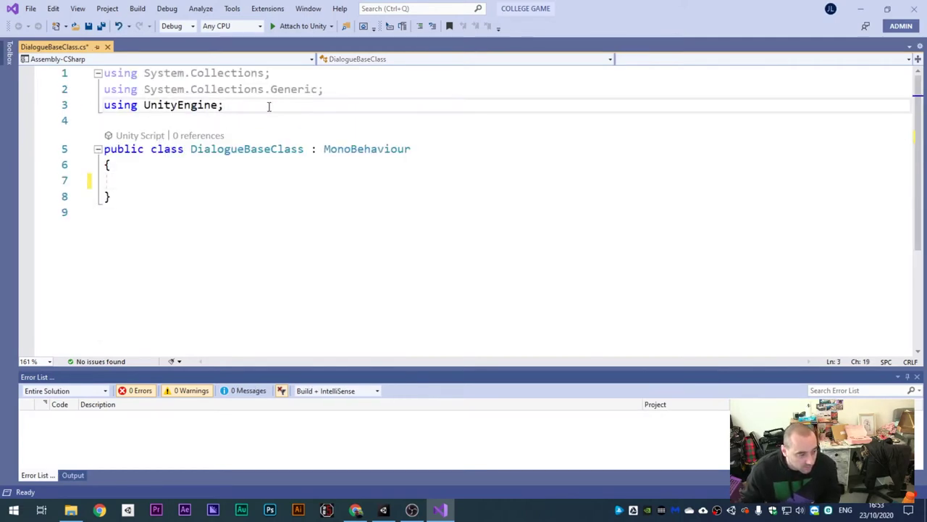
key(Return)
text(using)
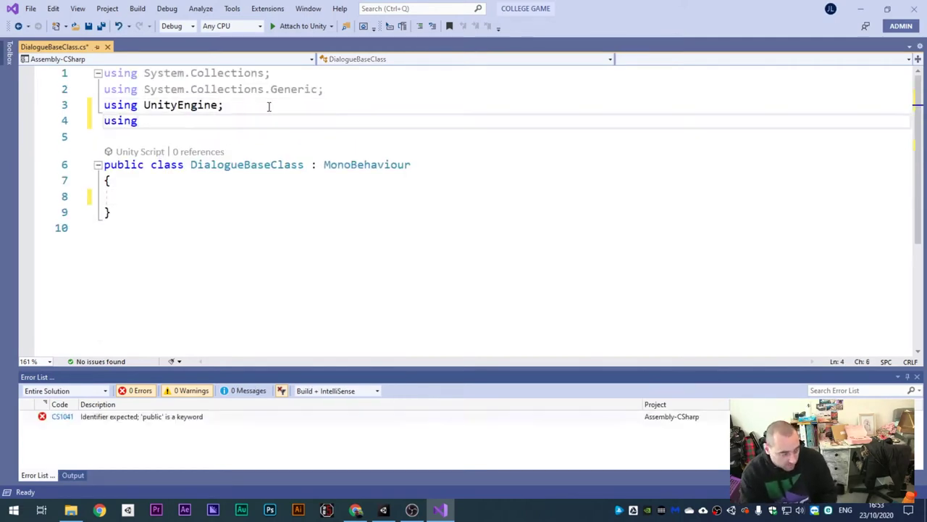
ctrl+scroll(263, 115, down, 1)
ctrl+scroll(266, 118, up, 1)
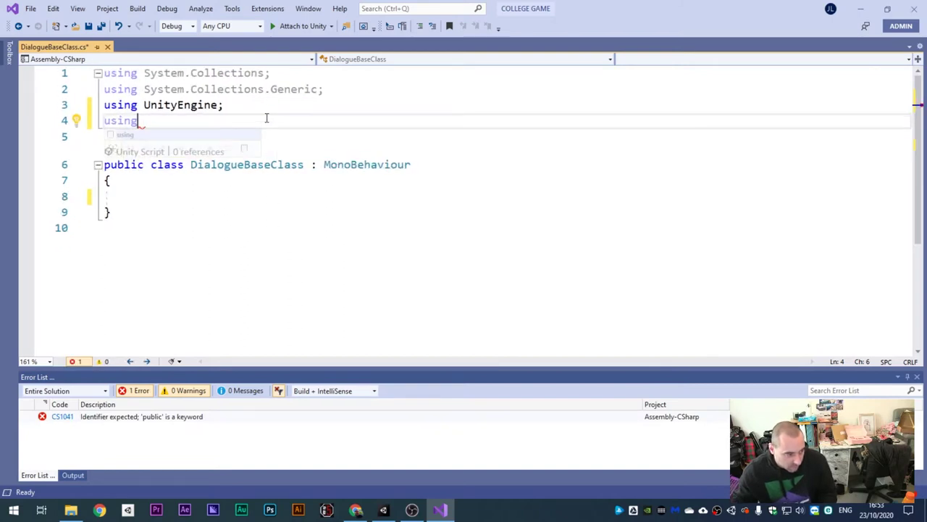
text(Unity)
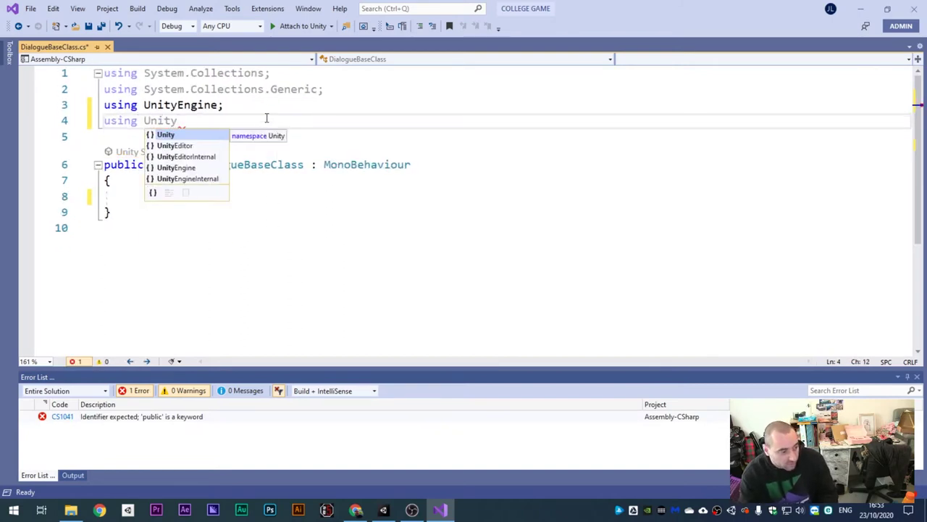
text(Engine.UI;)
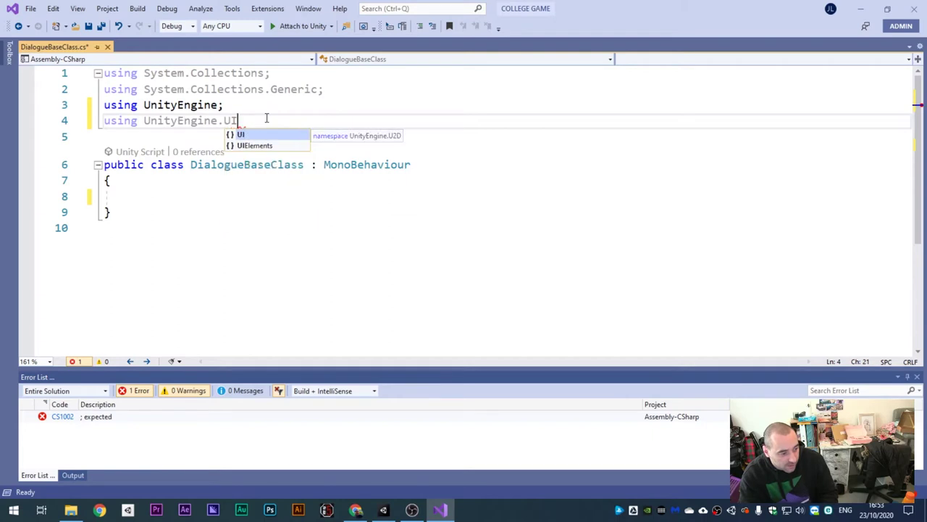
Step: Start a namespace declaration named DialogueSystem on its own line between the using directives and the DialogueBaseClass class
key(Return)
key(Return)
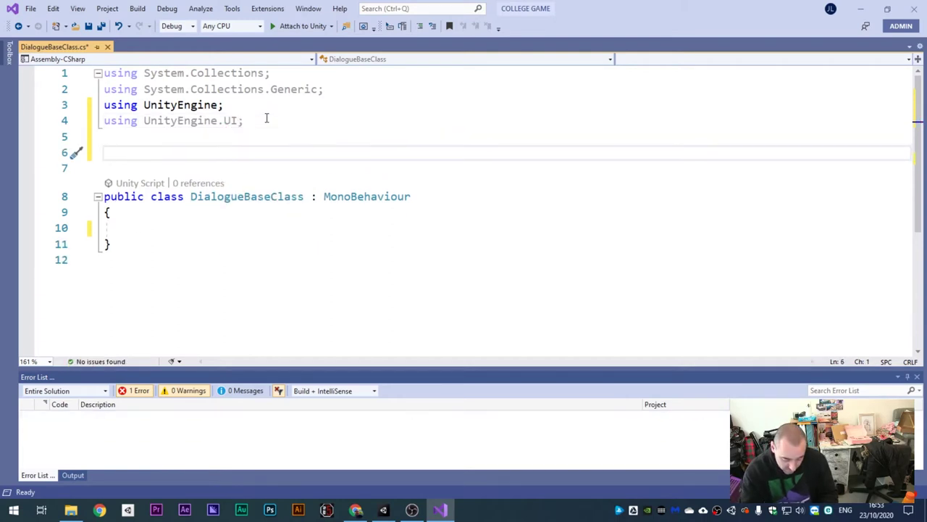
text(nam)
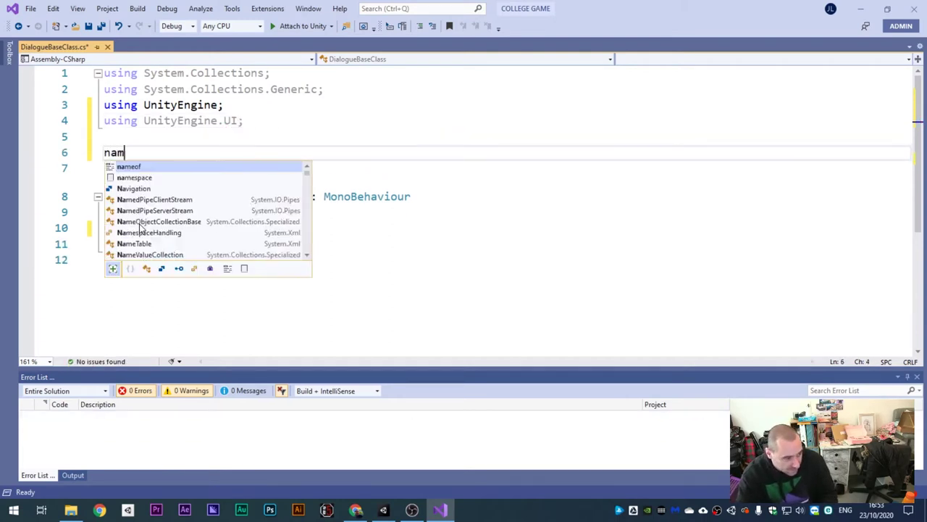
text(espace )
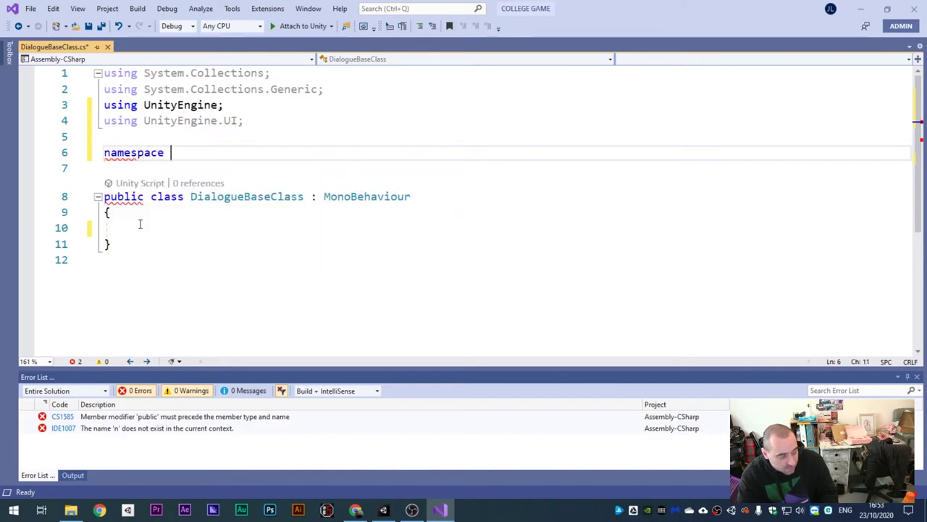
text(Dialogu)
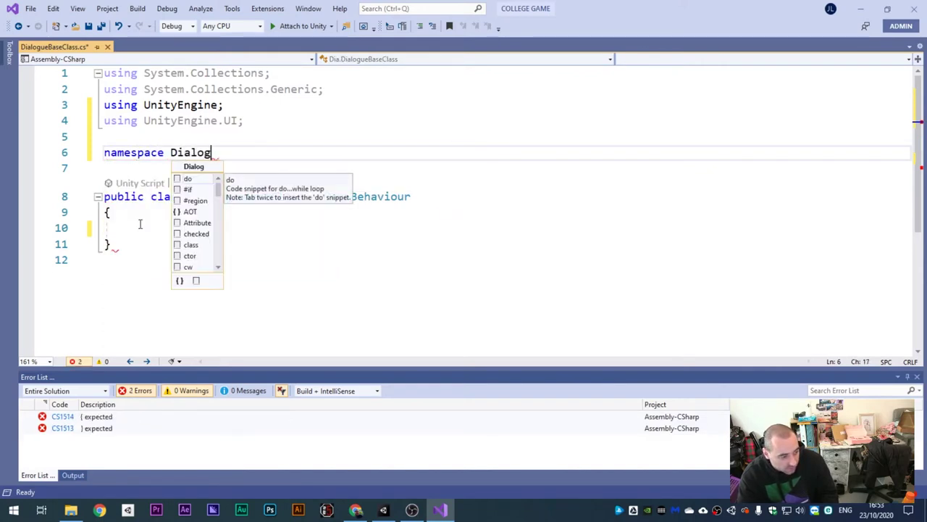
key(BackSpace)
key(BackSpace)
key(BackSpace)
key(BackSpace)
key(BackSpace)
text(alogue)
key(BackSpace)
key(BackSpace)
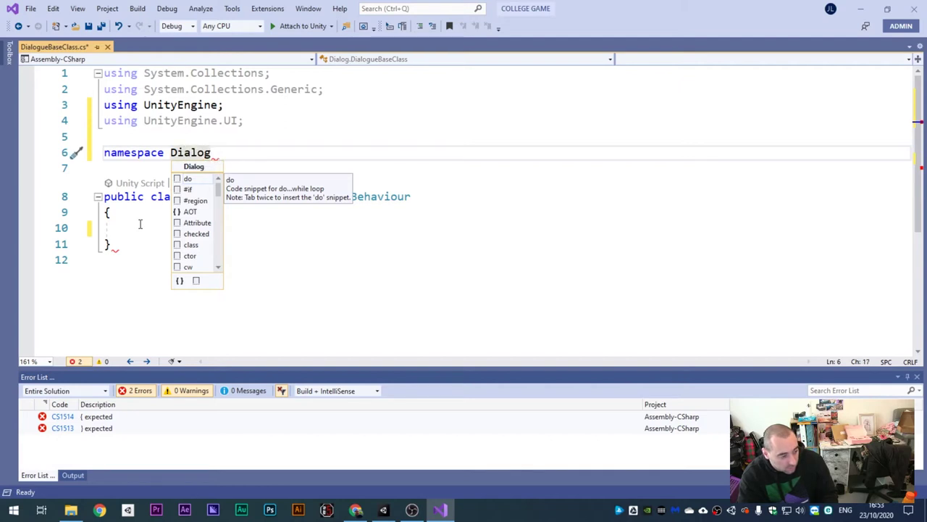
text(ueSy)
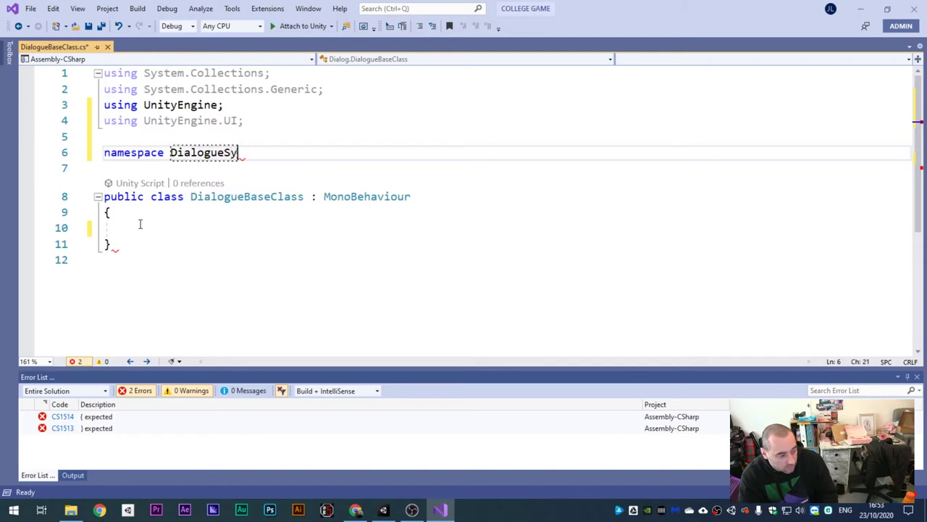
text(stem )
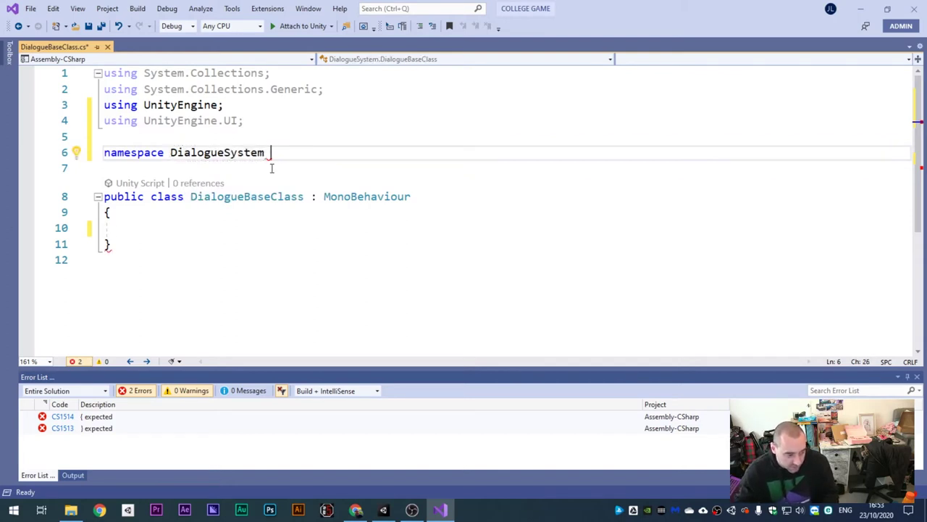
Step: Give the DialogueSystem namespace an empty body, with its curly braces on separate lines and a blank line between them
text({ })
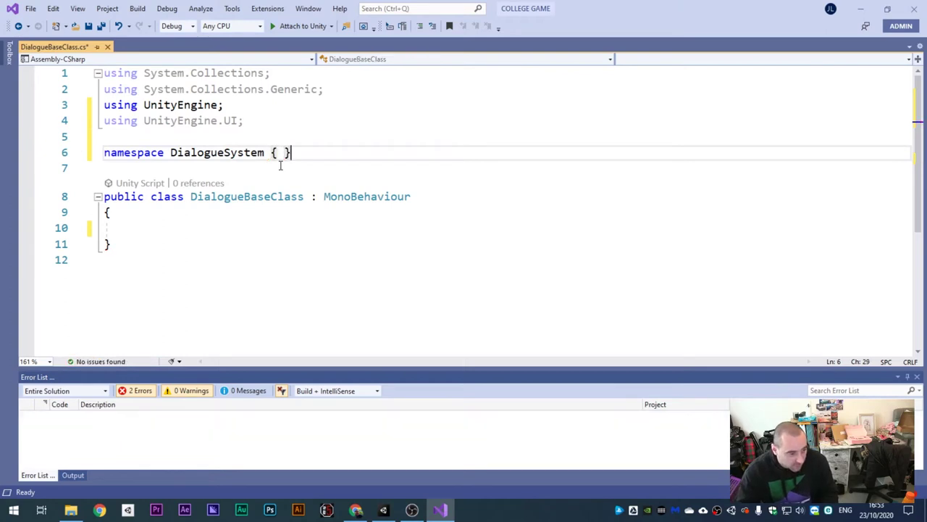
key(Left)
key(Left)
key(Return)
key(Return)
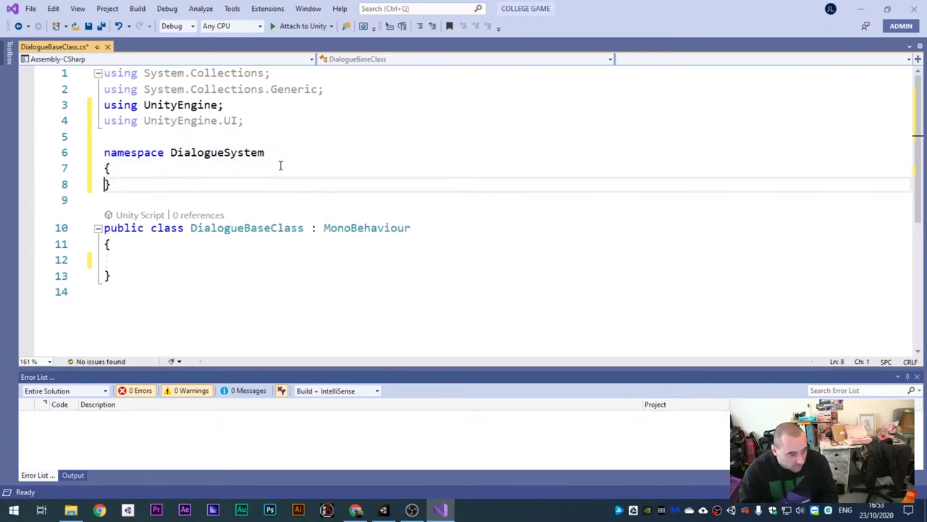
key(Return)
Step: Move the whole DialogueBaseClass class into the body of the DialogueSystem namespace
drag(114, 291, 103, 291)
drag(34, 274, 9, 246)
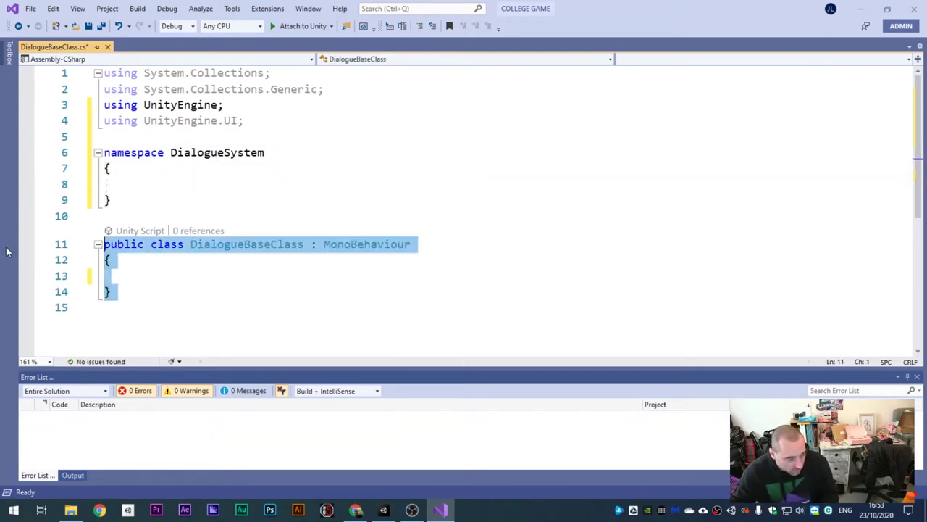
key(ctrl+x)
click(174, 184)
key(ctrl+v)
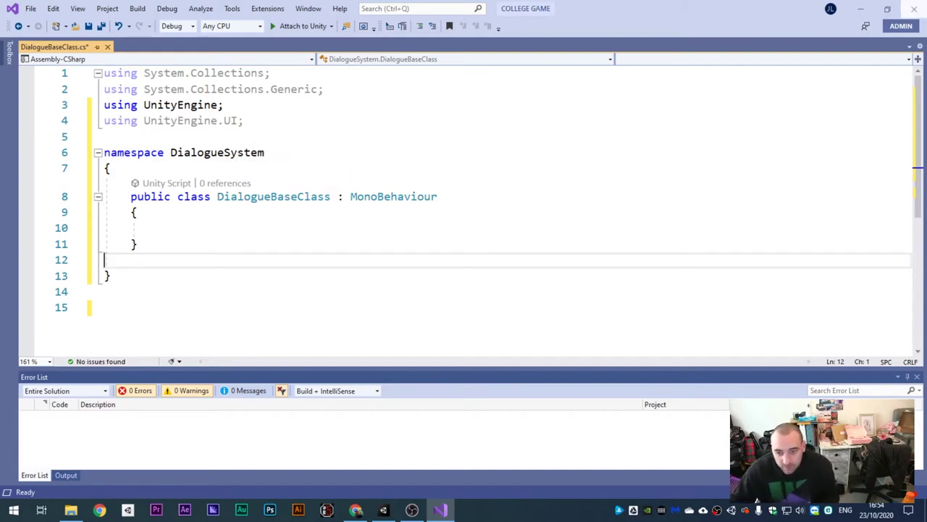
Step: Start a method declaration inside the DialogueBaseClass body with the protected modifier and the IEnumerator return type
key(alt+Tab)
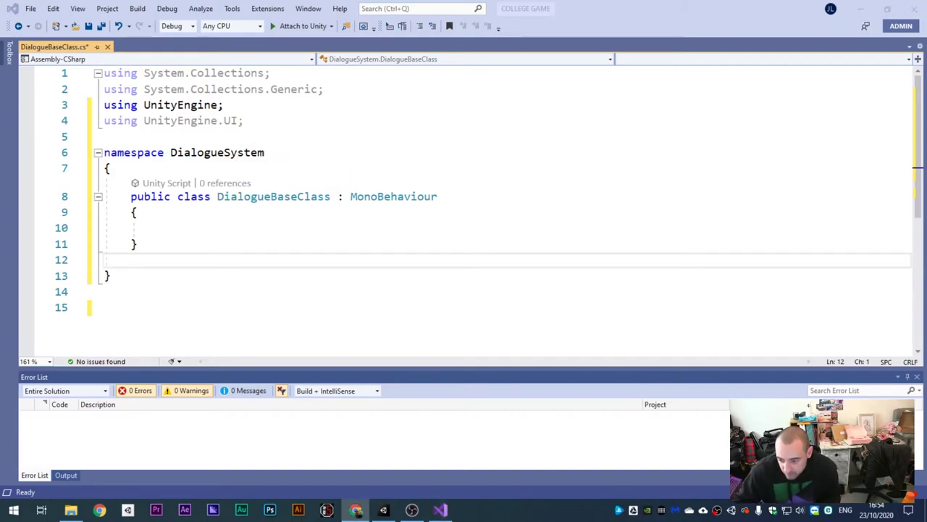
click(313, 211)
click(284, 227)
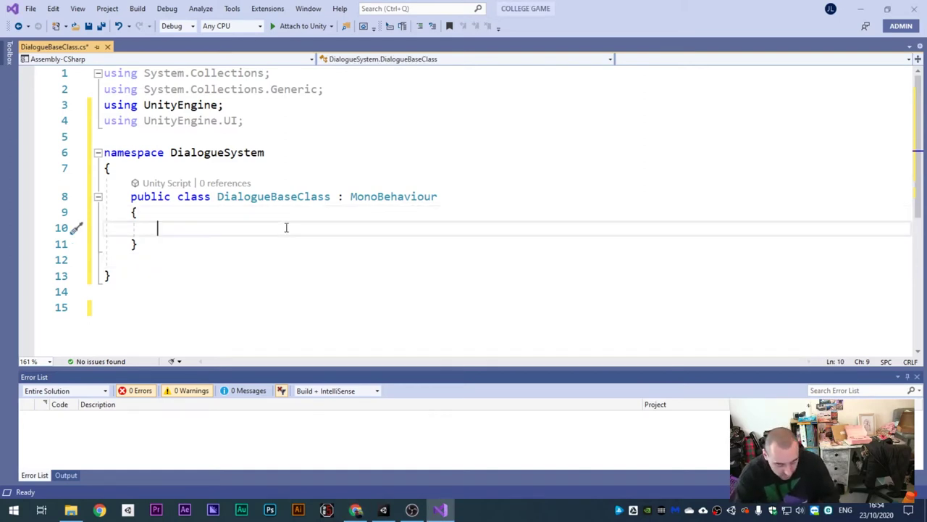
text(pro)
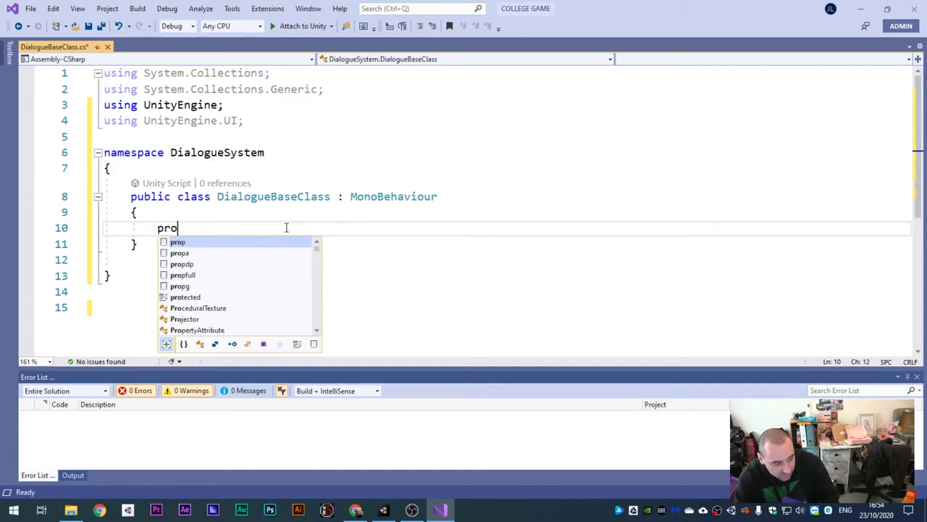
text(tected )
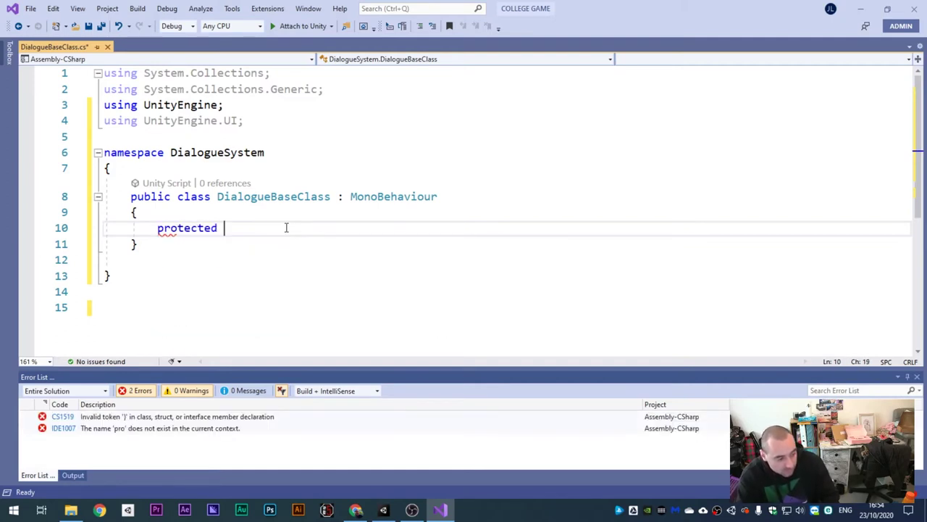
text(IEN)
key(BackSpace)
text(n)
key(Down)
key(Down)
key(Tab)
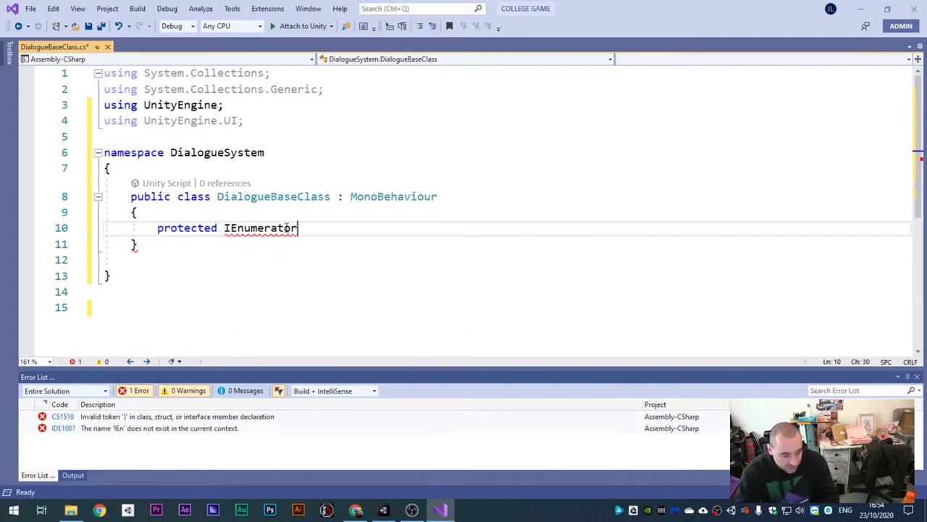
Step: Name the protected IEnumerator method WriteText and add its parameter parentheses
text(w)
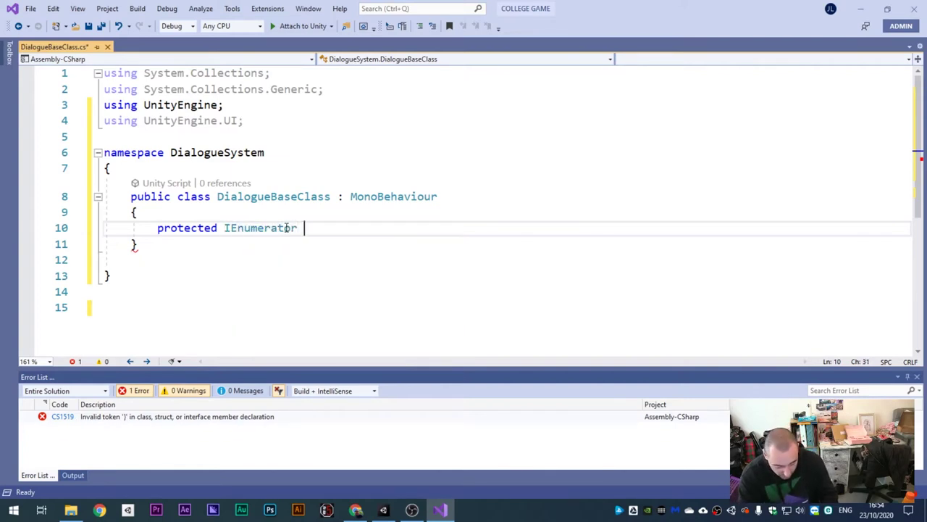
text(ri)
key(BackSpace)
key(BackSpace)
key(BackSpace)
text(Write)
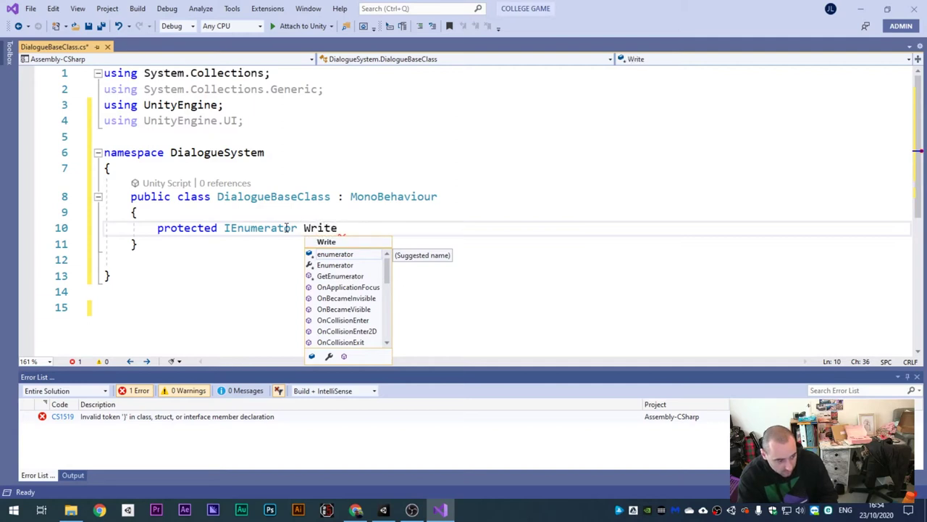
text(Text()
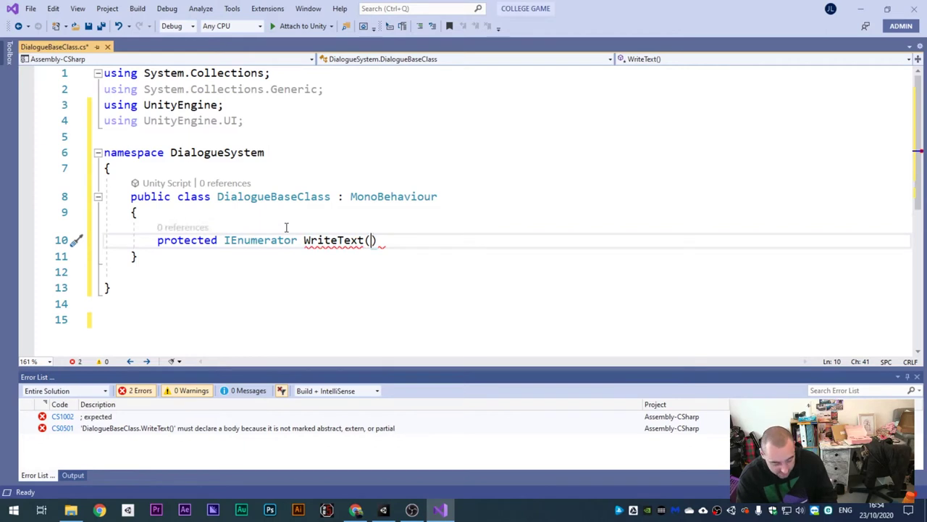
Step: Give WriteText the parameters "string input, Text textHolder" and add an empty method body in braces
text(string)
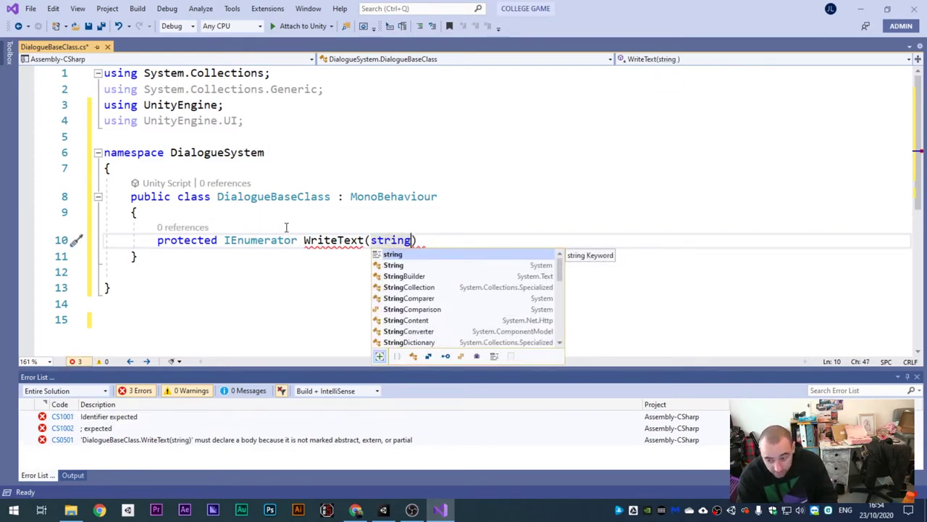
text( input,)
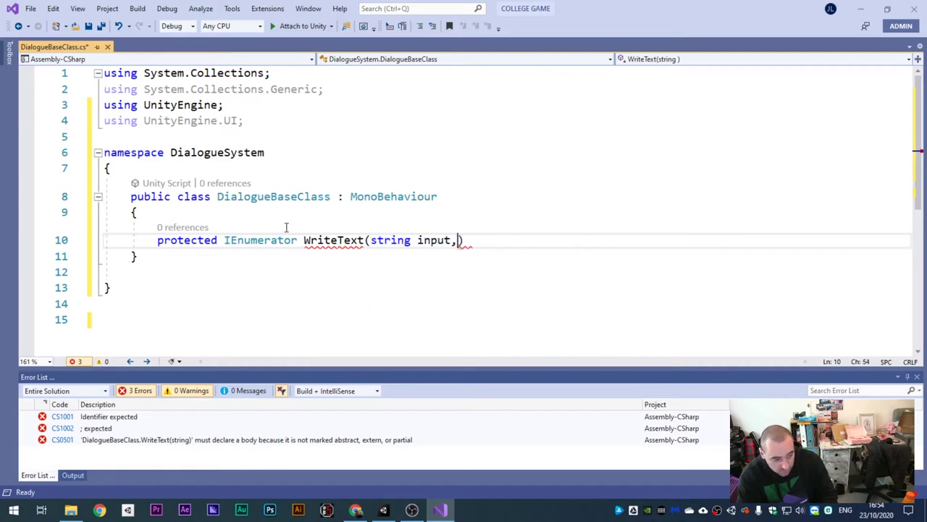
text( Text te)
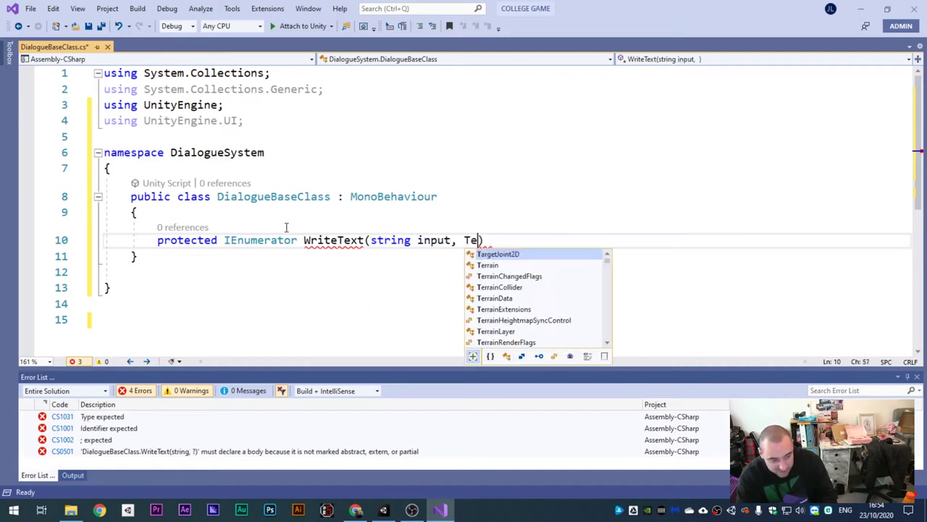
text(xtHolde)
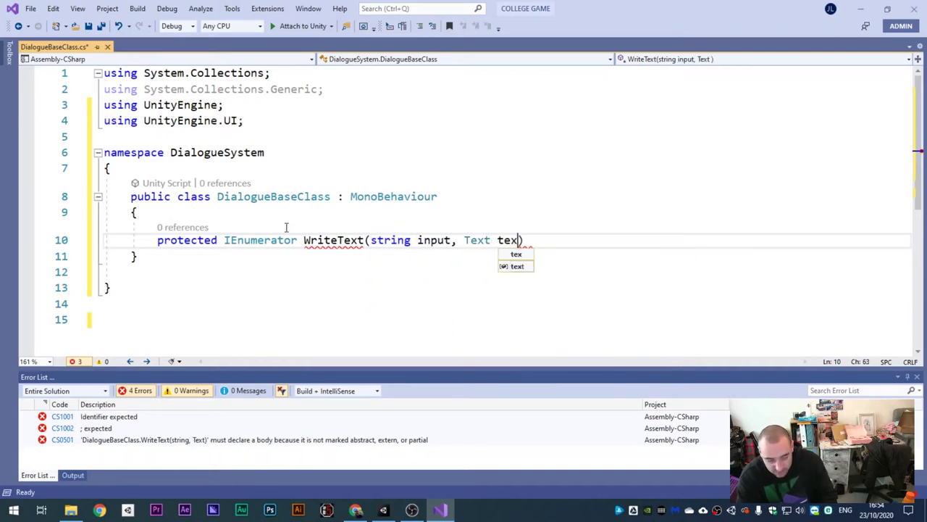
text(r))
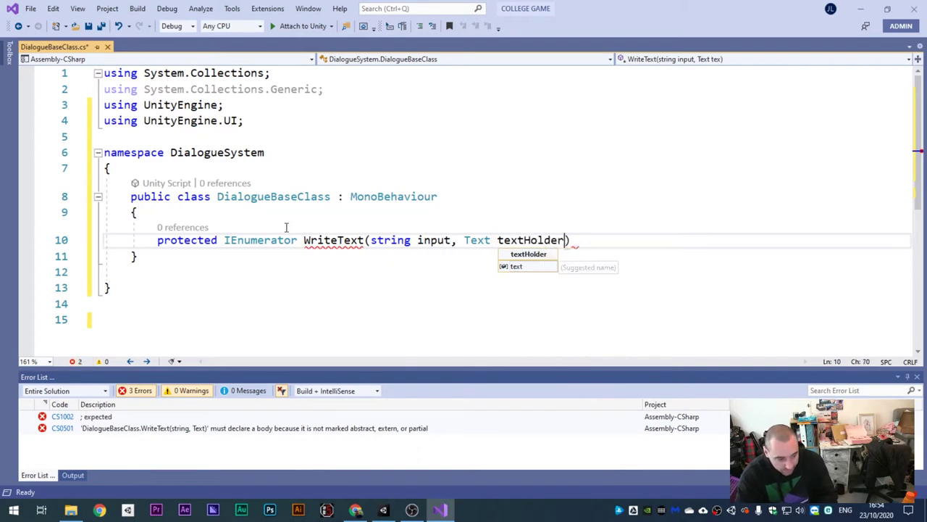
key(Return)
text({)
key(Return)
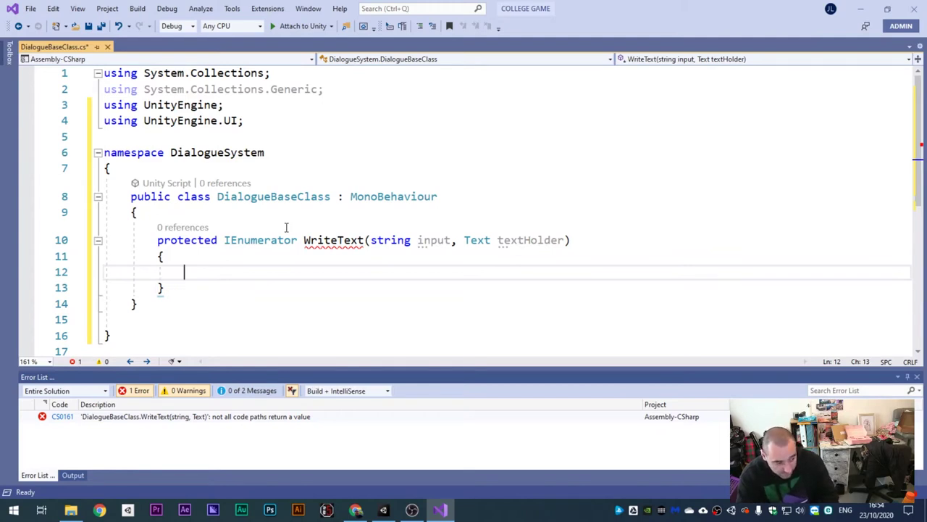
Step: Write the loop header "for (int i=0; i<input.Length; i++)" inside the WriteText body
text(for (int)
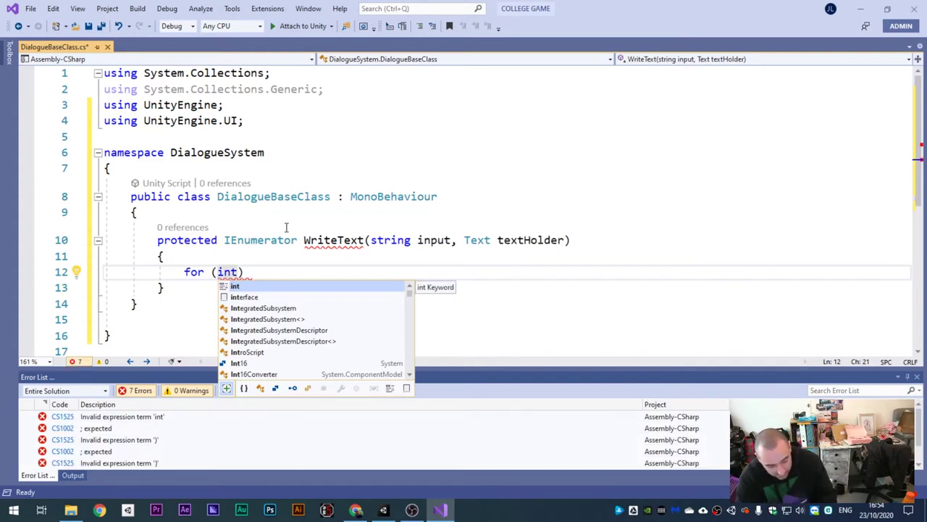
text( i)
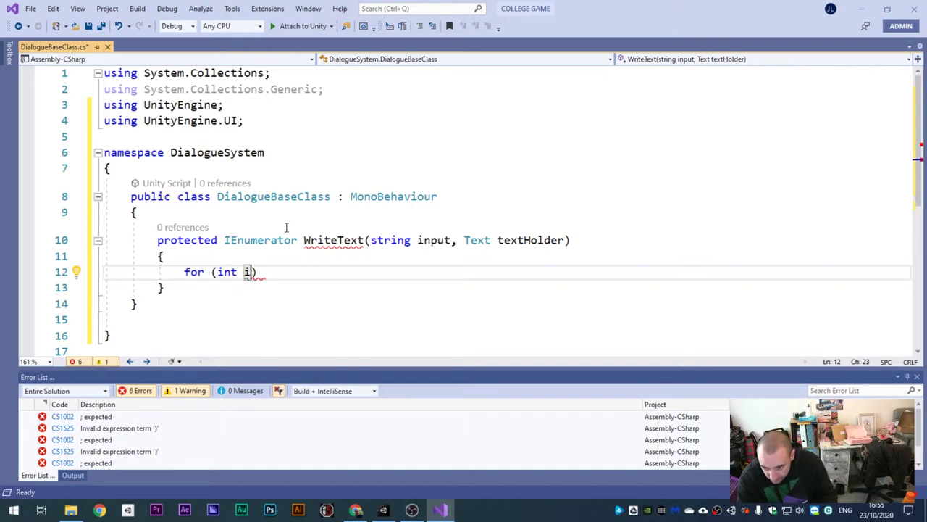
text(=0)
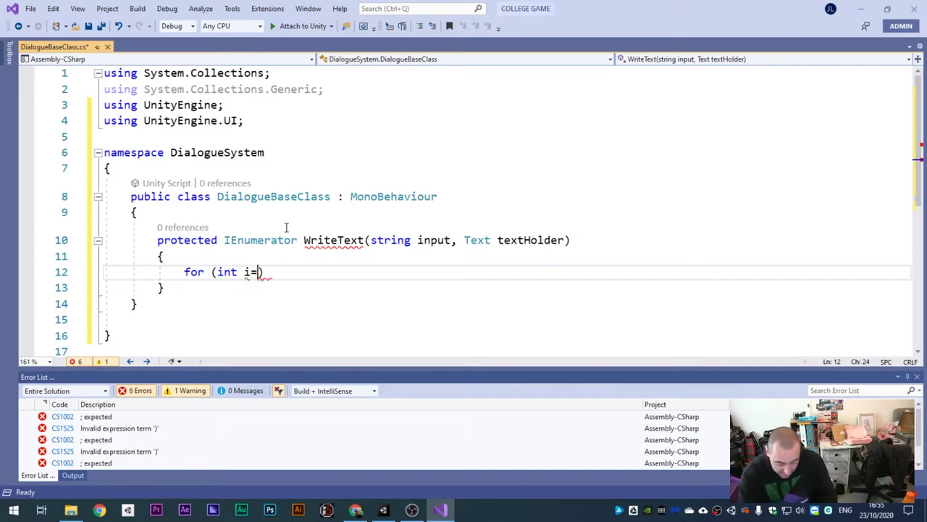
text(; )
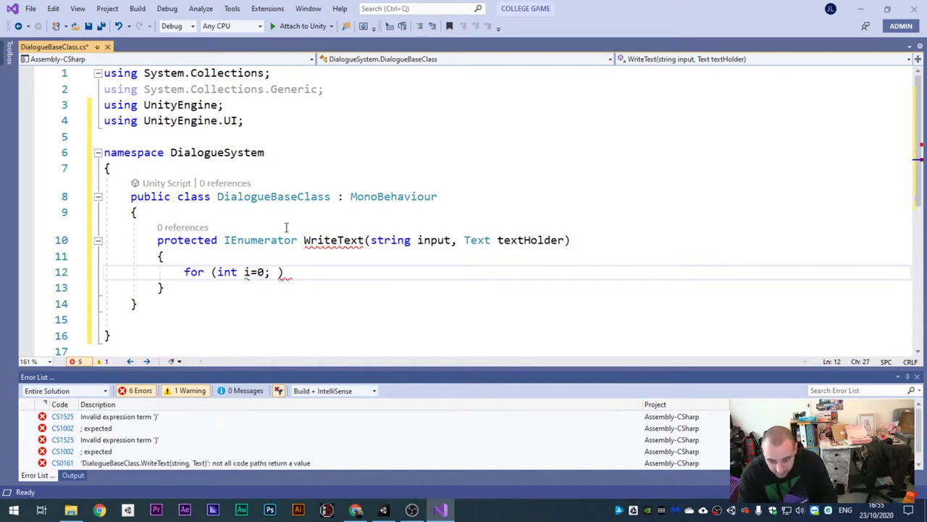
text(i<n)
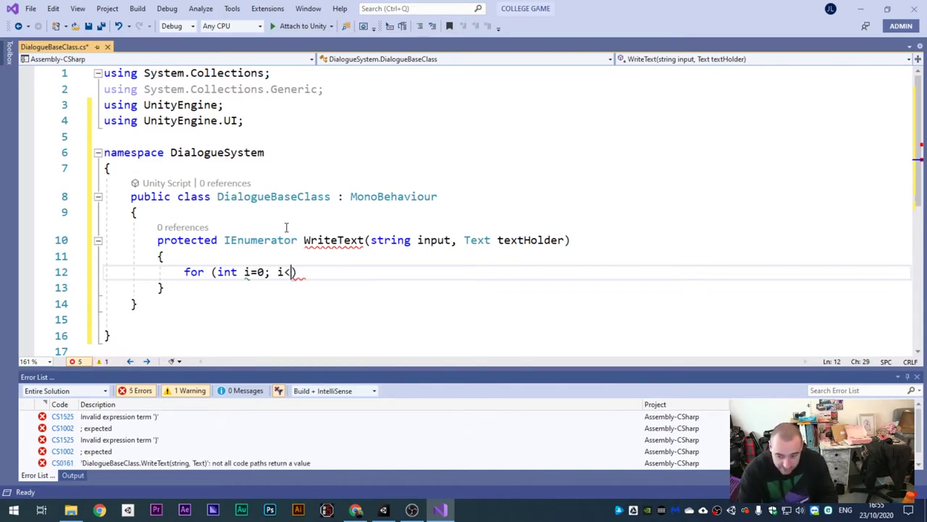
key(BackSpace)
text(input.)
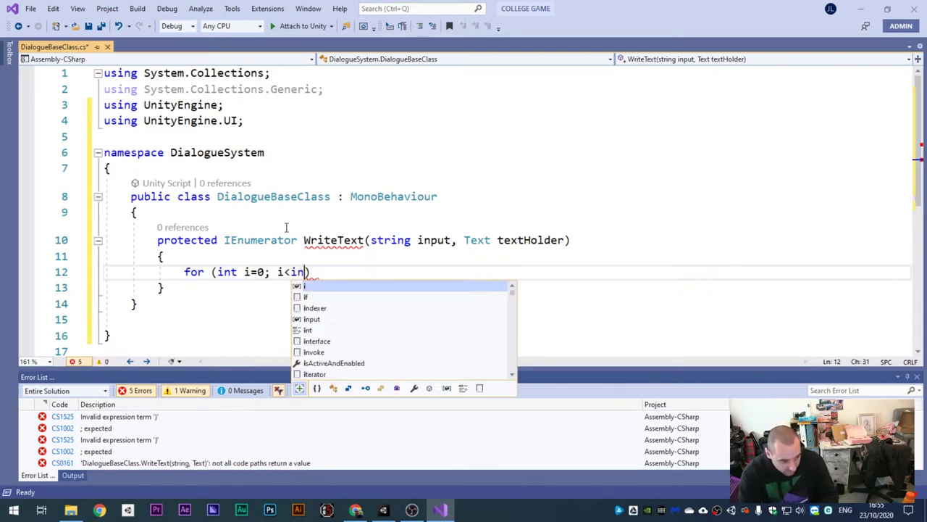
text(Length)
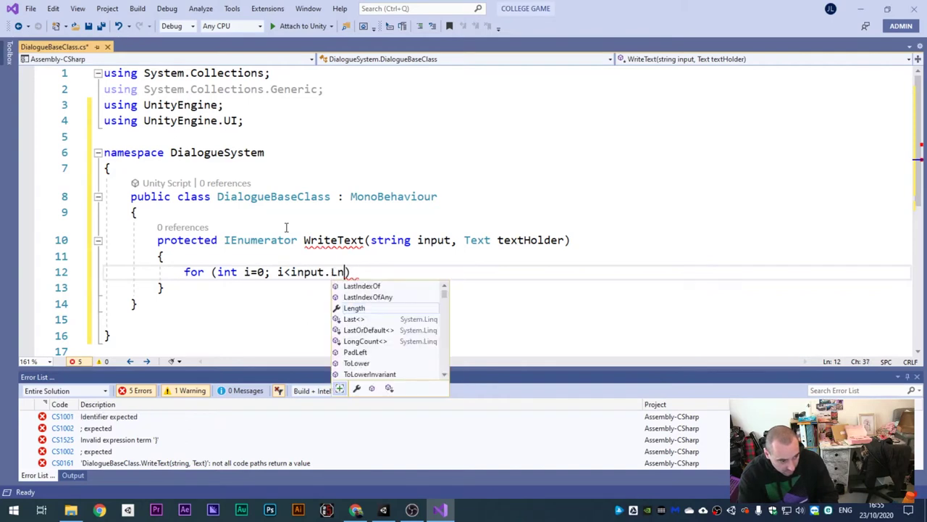
text(; i++) )
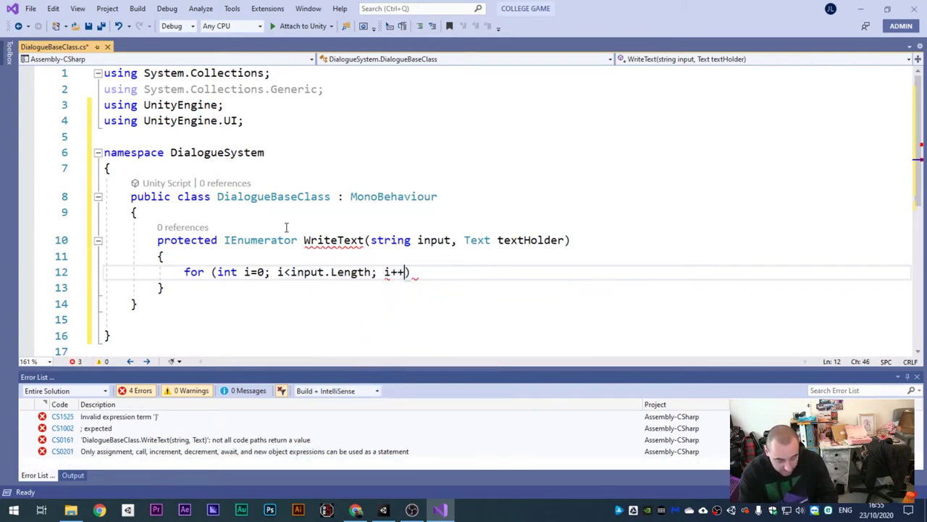
Step: Comment the for line with "make a new int called i, if is less than zero loop, add one to i until i becomes more than input.length"
text(//)
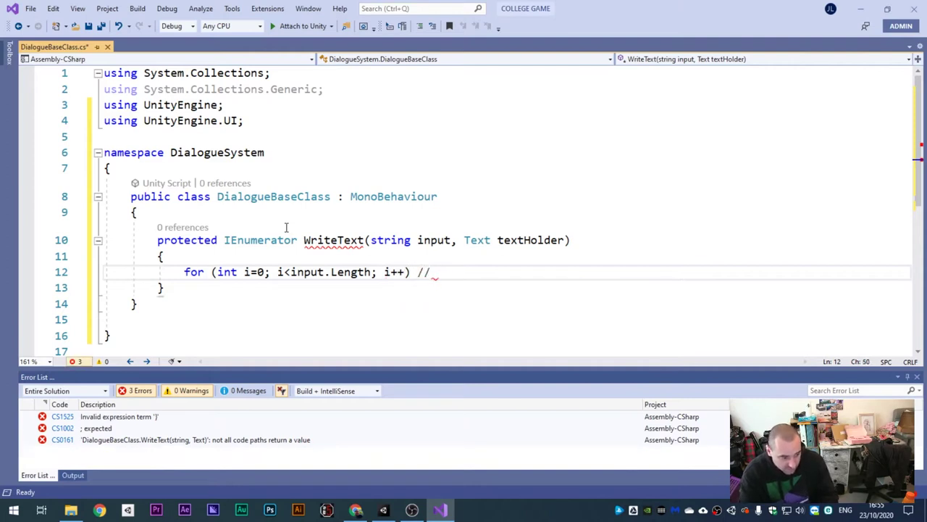
text(make a new int called i, if is)
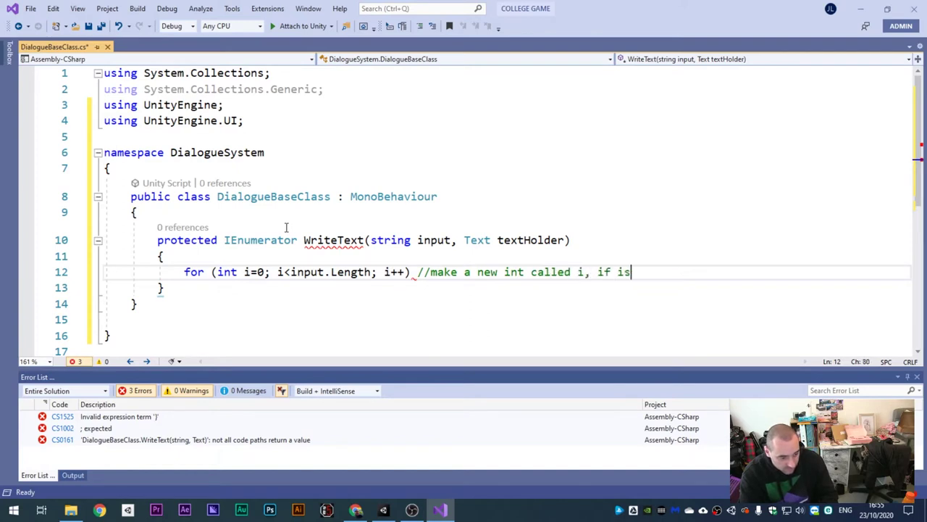
text( less than zero loop, add one to i)
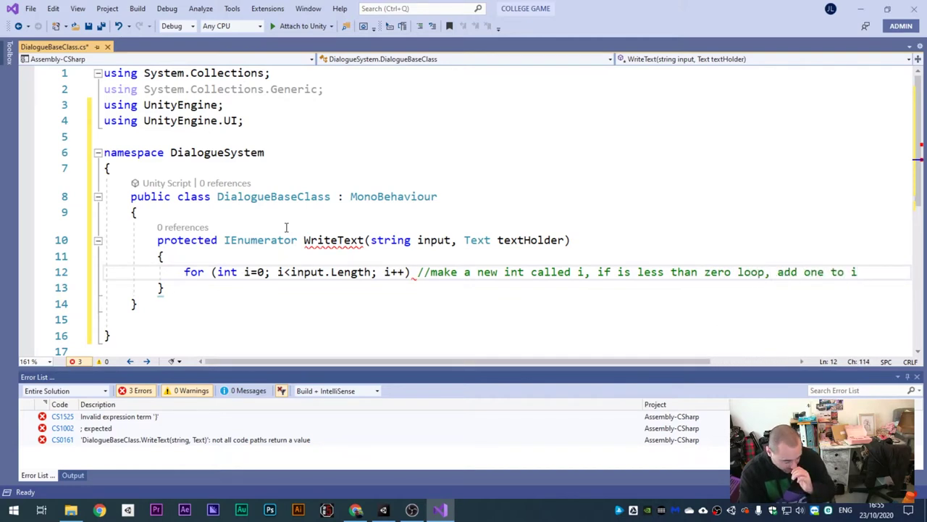
text( until i becomes more than )
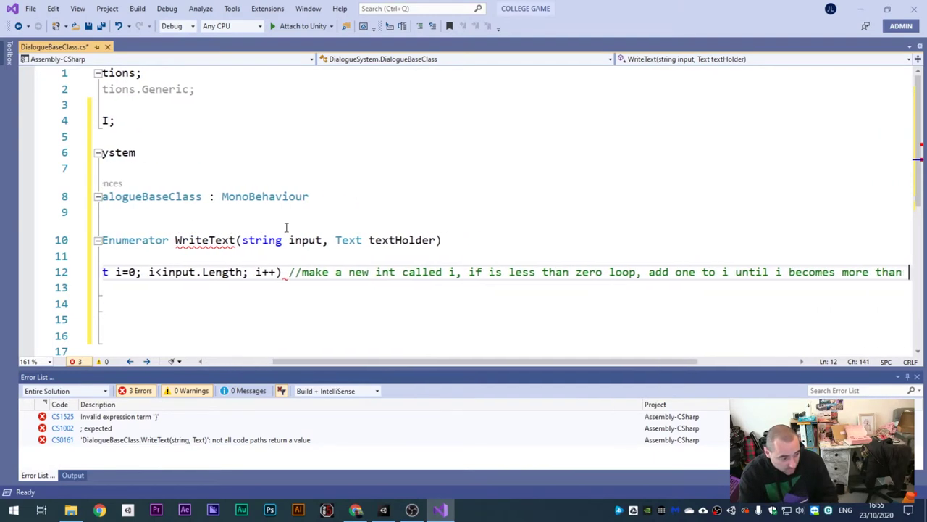
text(input.l)
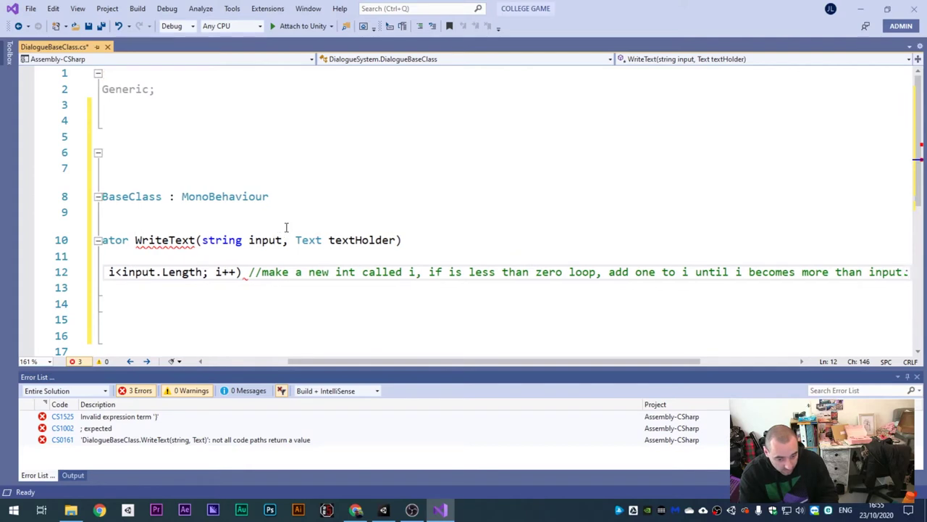
text(ength)
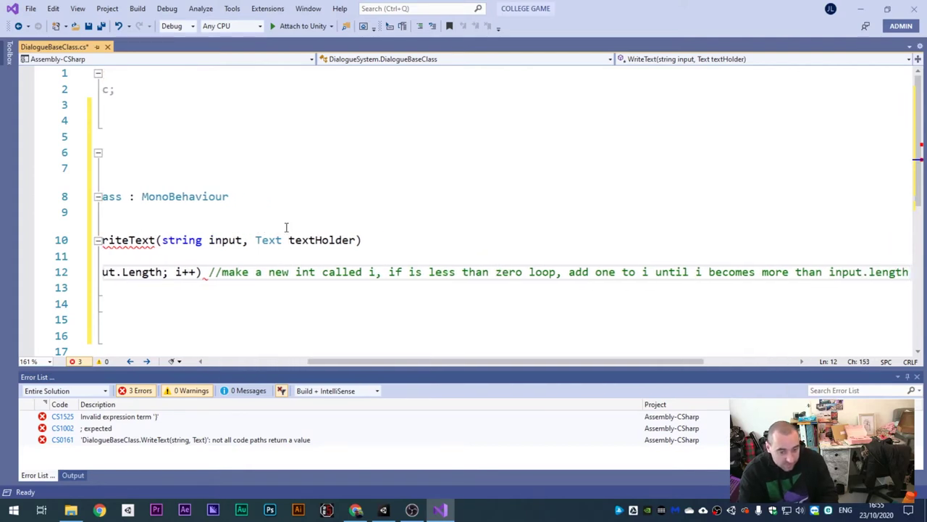
drag(353, 361, 222, 263)
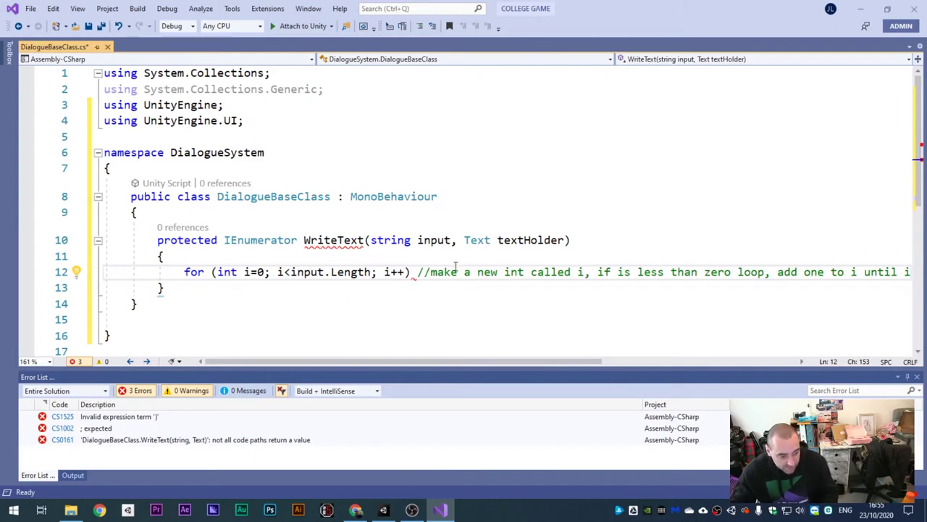
click(197, 287)
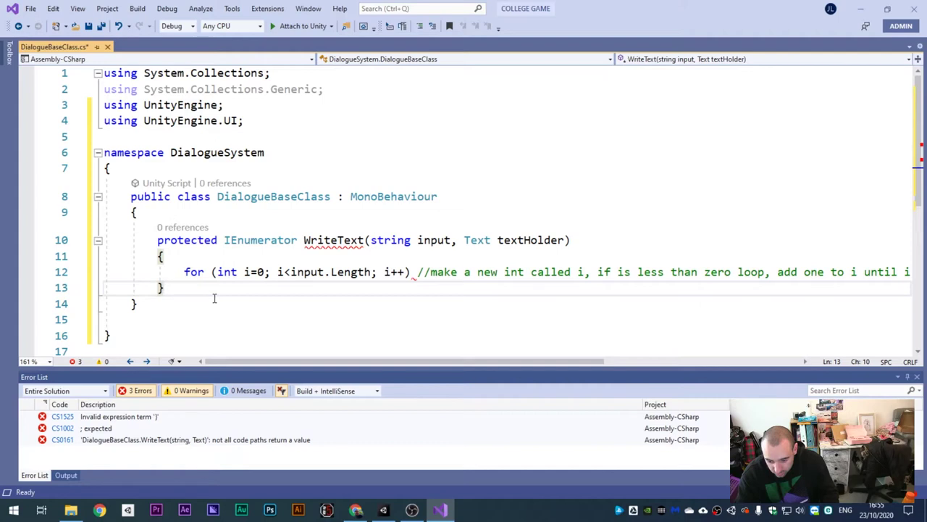
key(Return)
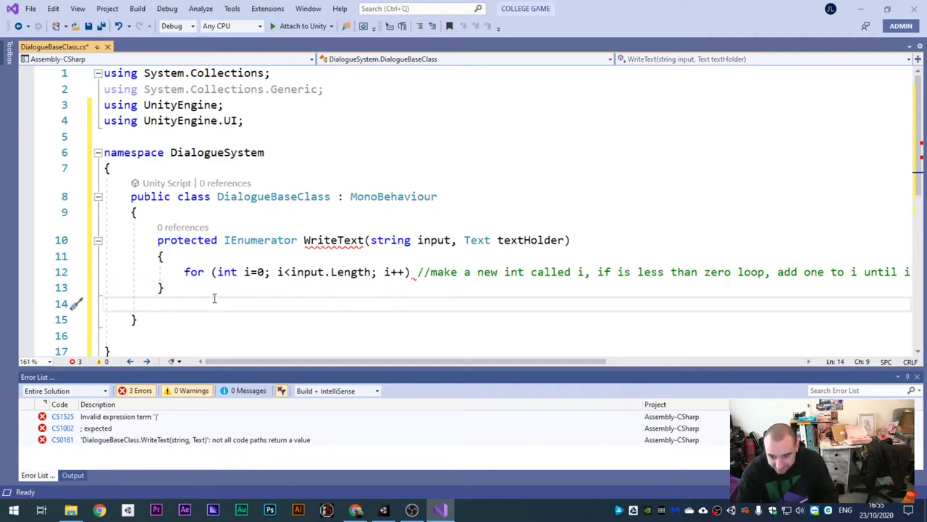
click(305, 291)
key(Down)
key(Up)
text({)
key(Return)
key(BackSpace)
key(BackSpace)
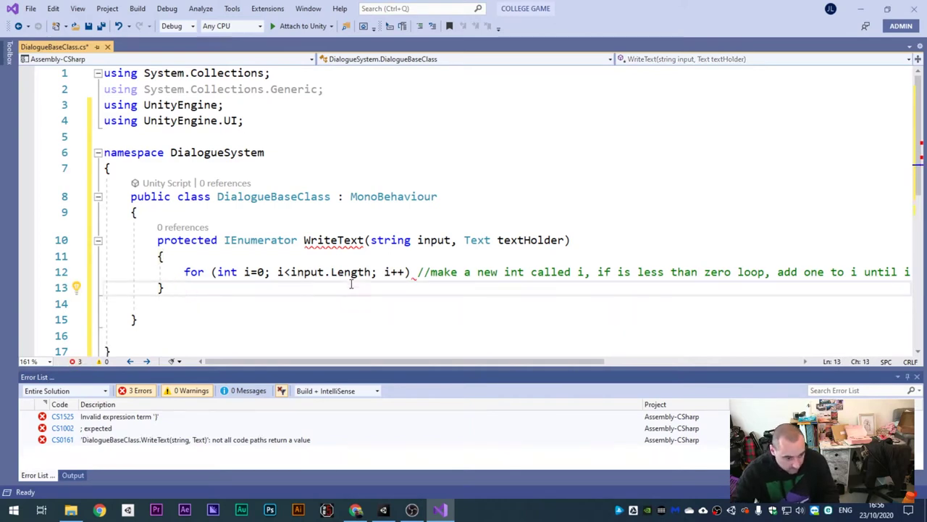
Step: Add an empty braced body under the for header and align the WriteText closing brace with its opening brace
click(410, 272)
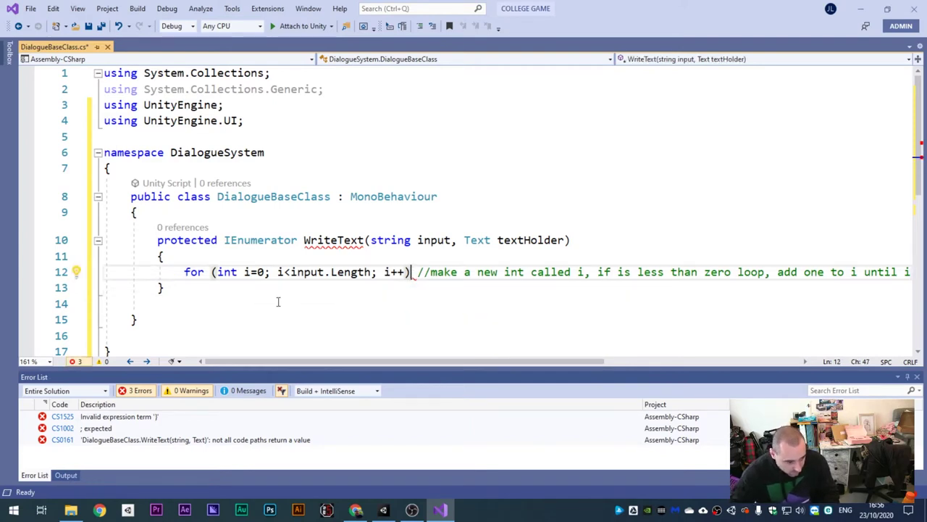
click(159, 284)
key(Return)
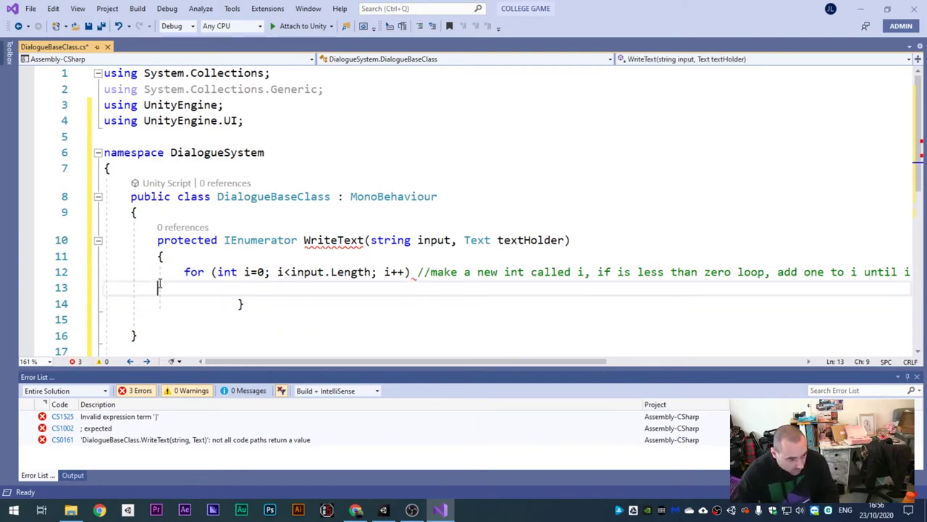
text({)
key(Return)
text(})
key(Down)
key(Right)
key(Right)
key(Right)
key(Right)
key(BackSpace)
key(BackSpace)
key(BackSpace)
key(BackSpace)
key(BackSpace)
key(BackSpace)
key(BackSpace)
key(BackSpace)
key(BackSpace)
key(BackSpace)
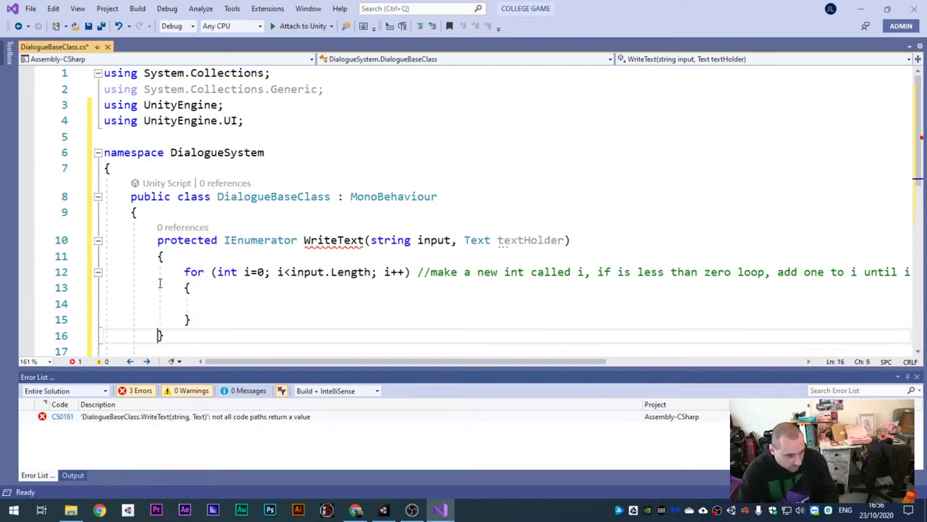
Step: Write the statement "textHolder.text += input[i];" inside the for loop body and start a trailing comment with "put"
click(210, 302)
key(Tab)
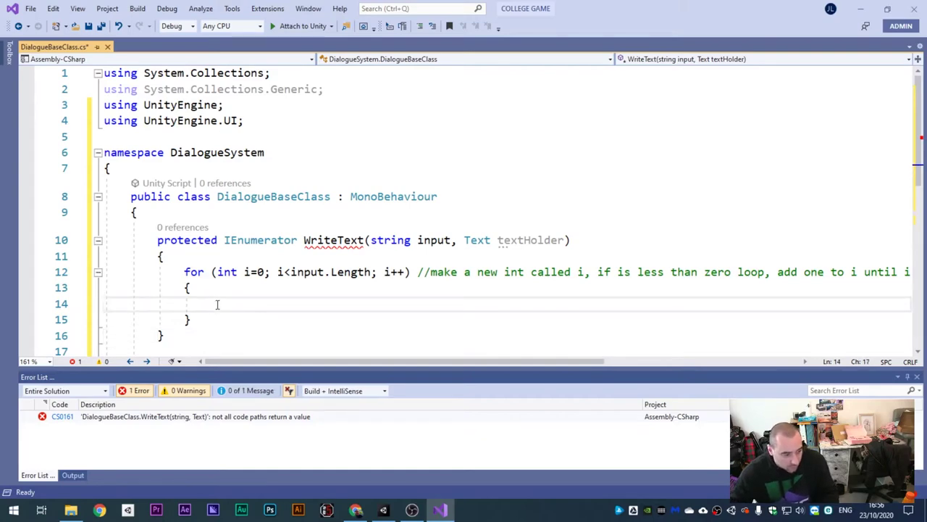
text(textHolder.text)
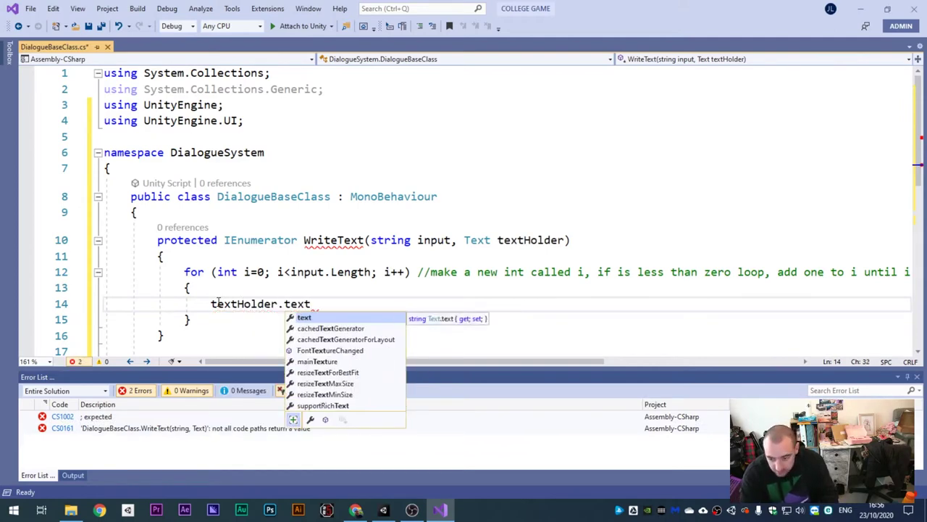
text( += input)
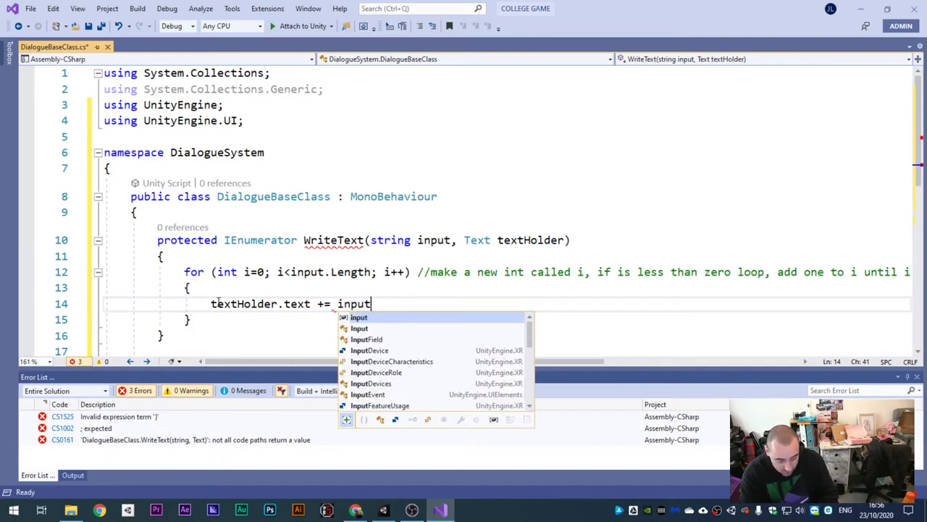
text(p[i)
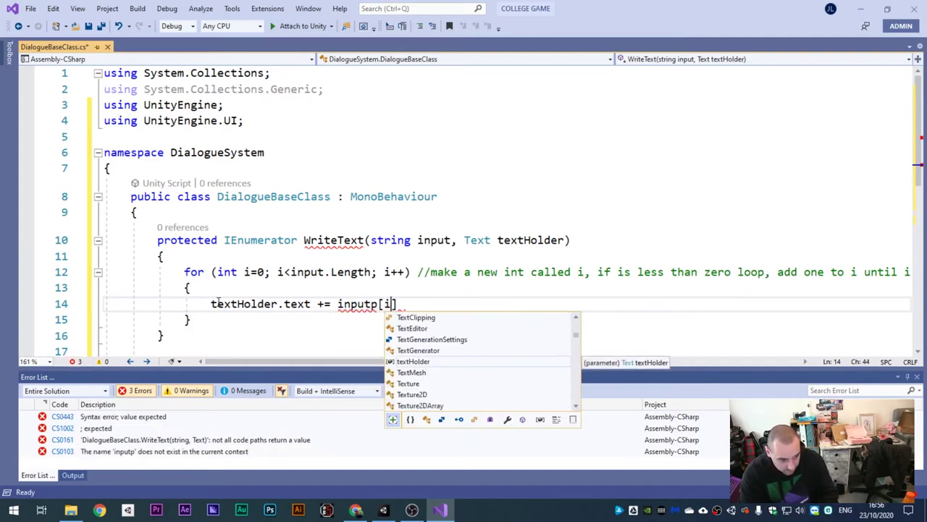
key(BackSpace)
key(BackSpace)
key(BackSpace)
key(BackSpace)
text(ut[o)
key(BackSpace)
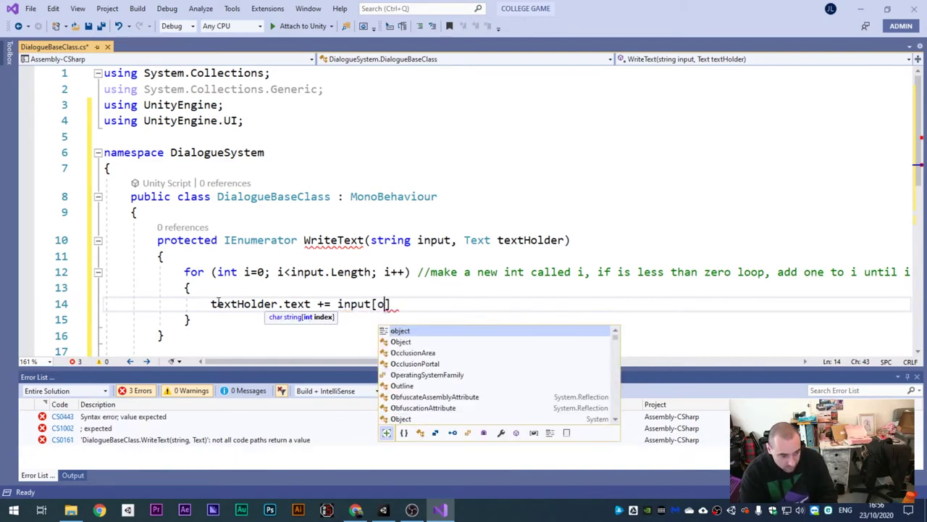
text(n)
key(BackSpace)
text(i]; //put )
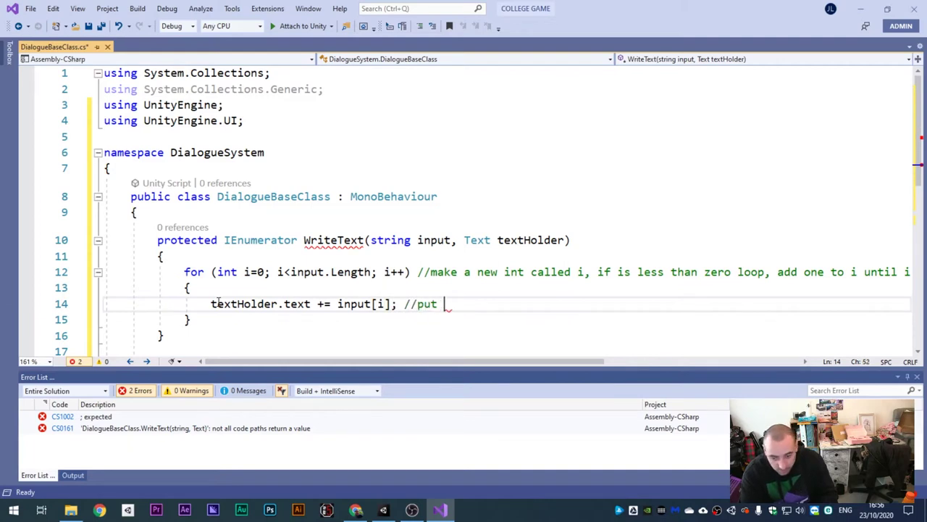
Step: Complete the trailing comment so it reads "put the input text into the text holder element"
text(the input text into the tex)
text(t holde)
text(r element)
key(BackSpace)
text(element)
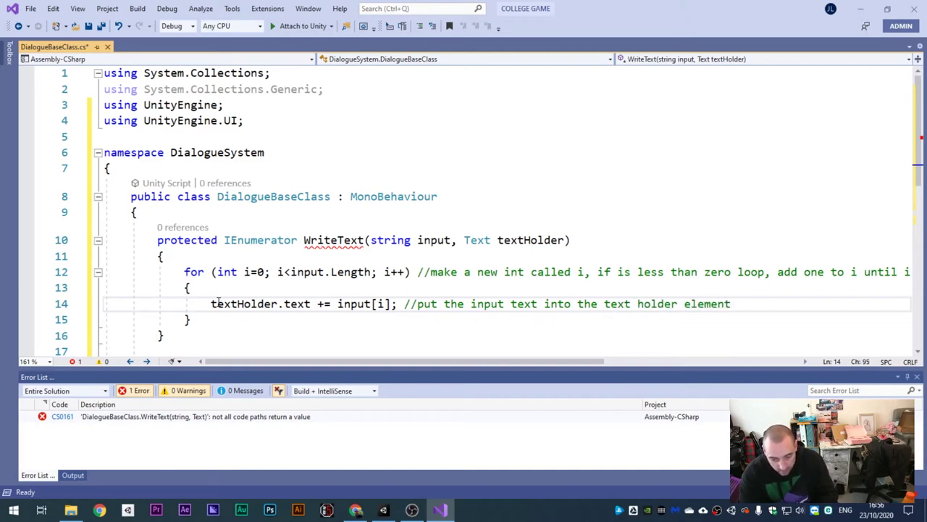
Step: Add the line "yield return new WaitForSeconds(0.1f)" below the text assignment in the loop
key(Return)
text(yield)
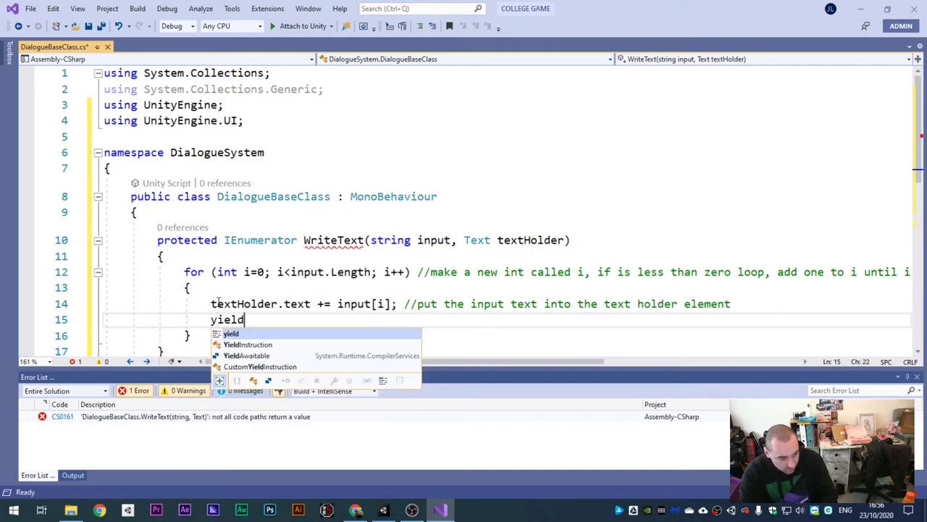
text( return )
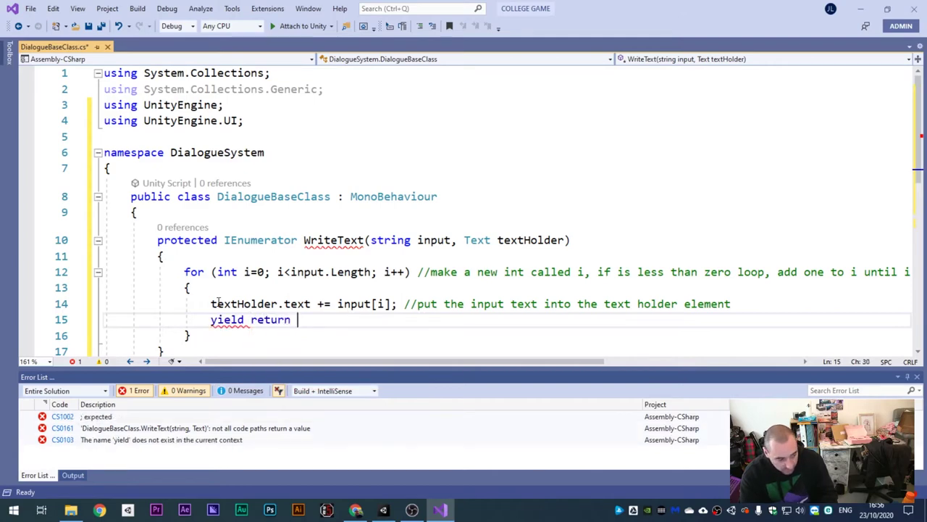
text(new Wait)
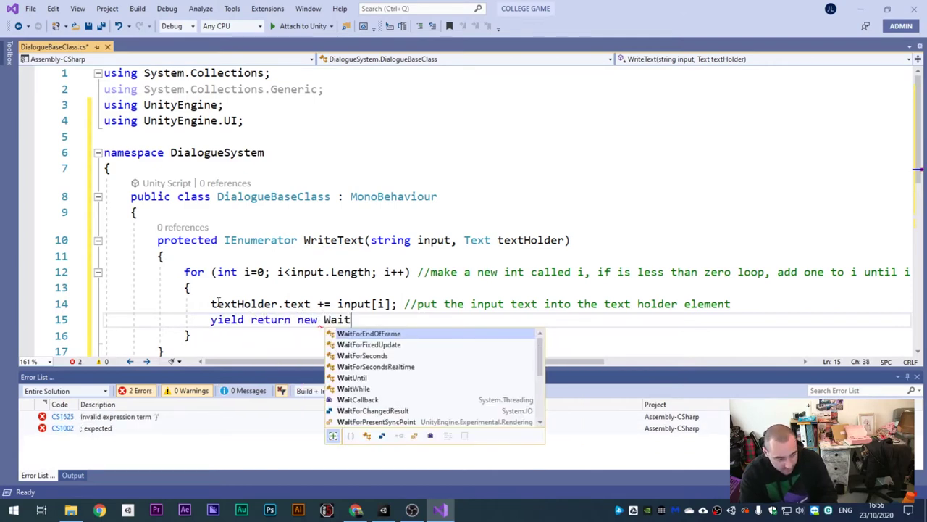
key(Down)
key(Down)
key(Tab)
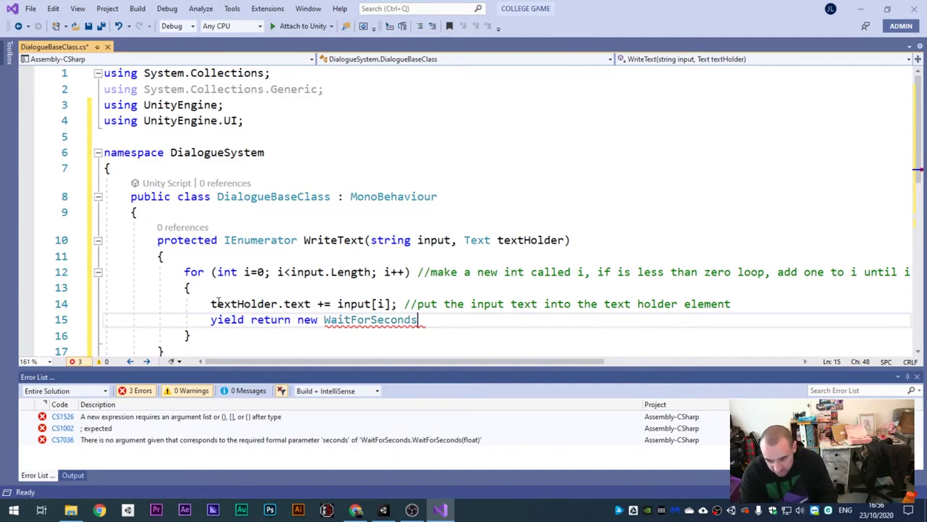
text((0.3)
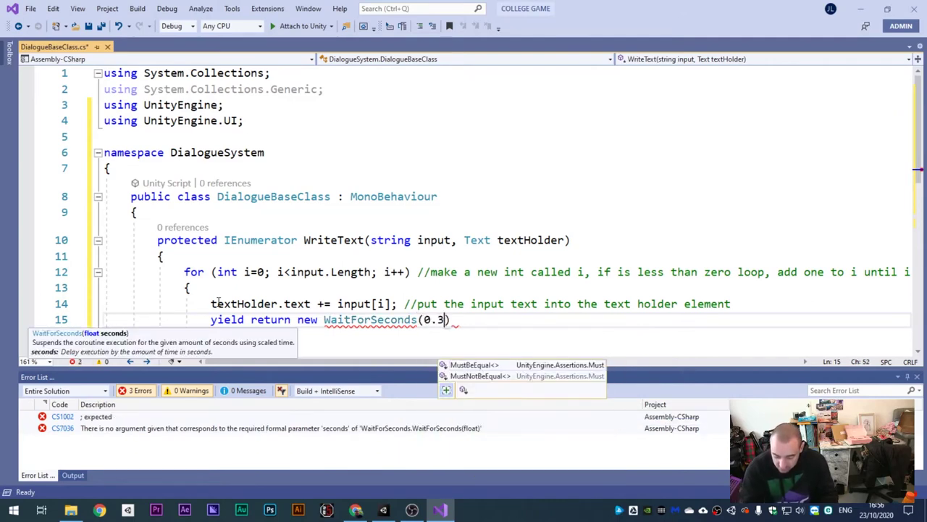
key(BackSpace)
text(1f))
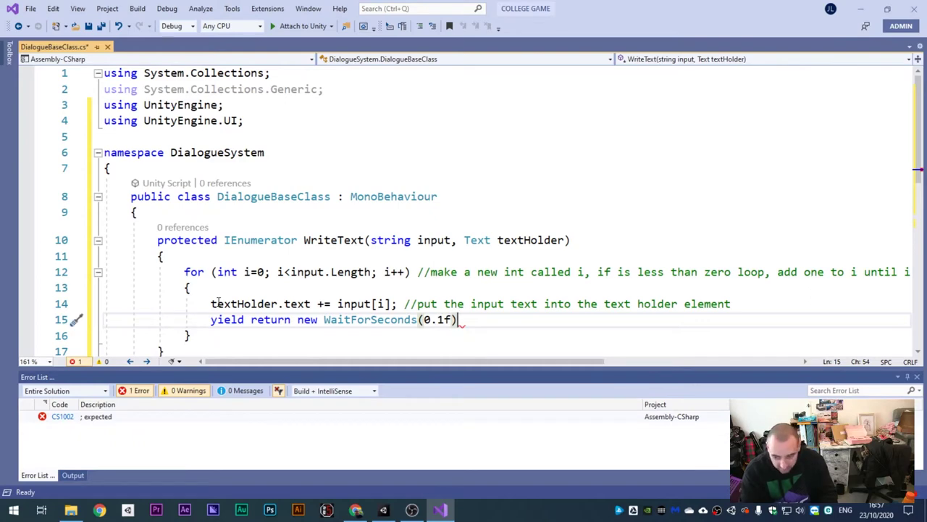
Step: End the yield line with a semicolon and the comment "wait 0.1 seconds between letter", and save the script
text(; //)
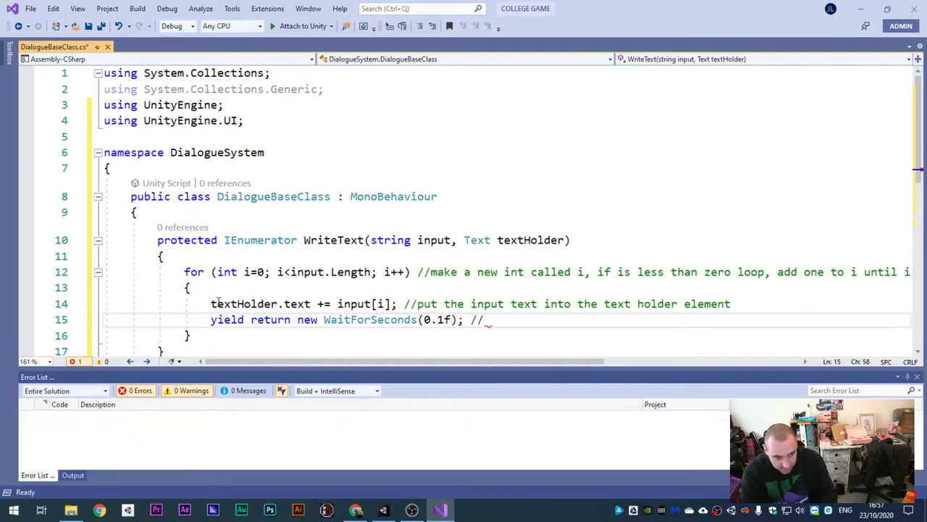
text(wait 0.1 seconds)
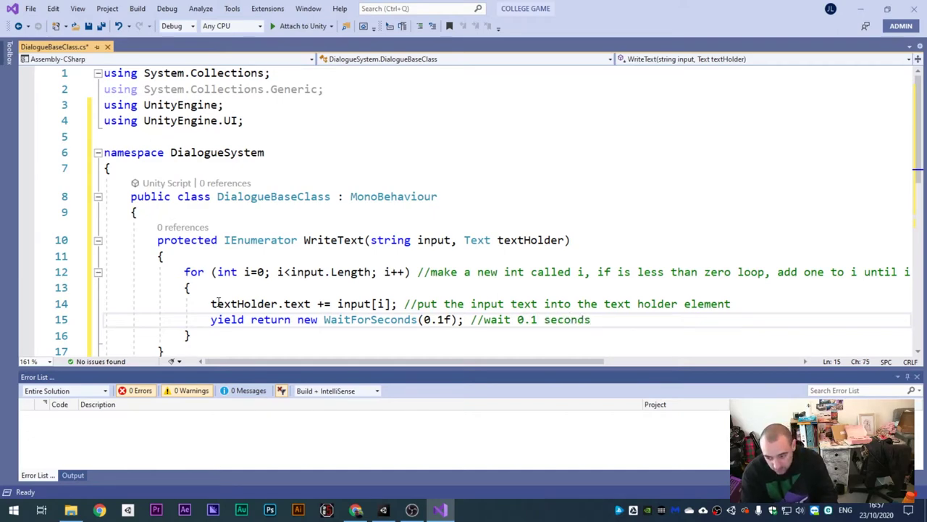
text( between letter)
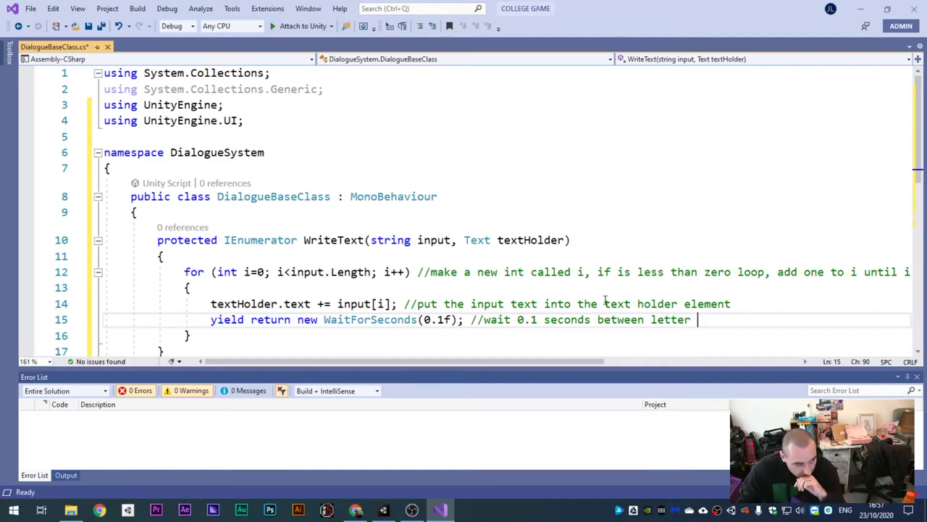
key(ctrl+s)
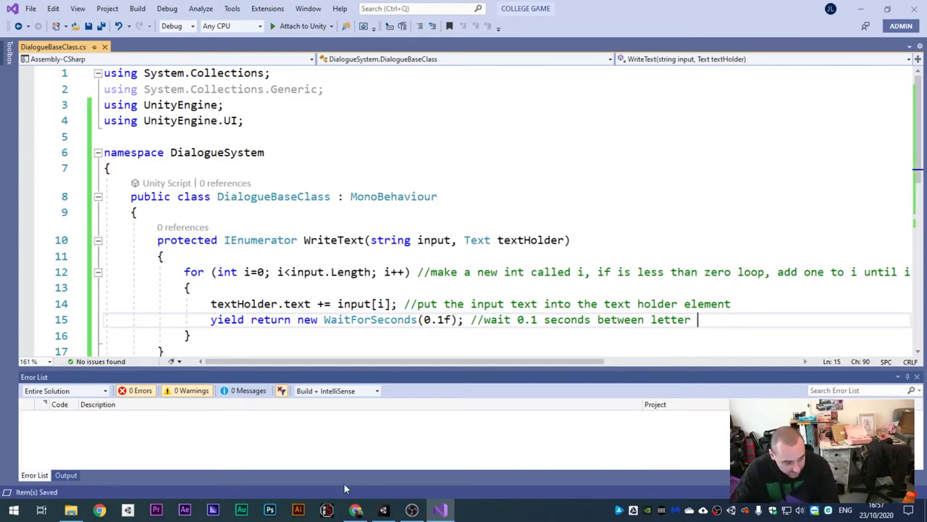
Step: Switch to Unity, add a UI Image as a child of the Canvas, and frame it in the Scene view
click(383, 509)
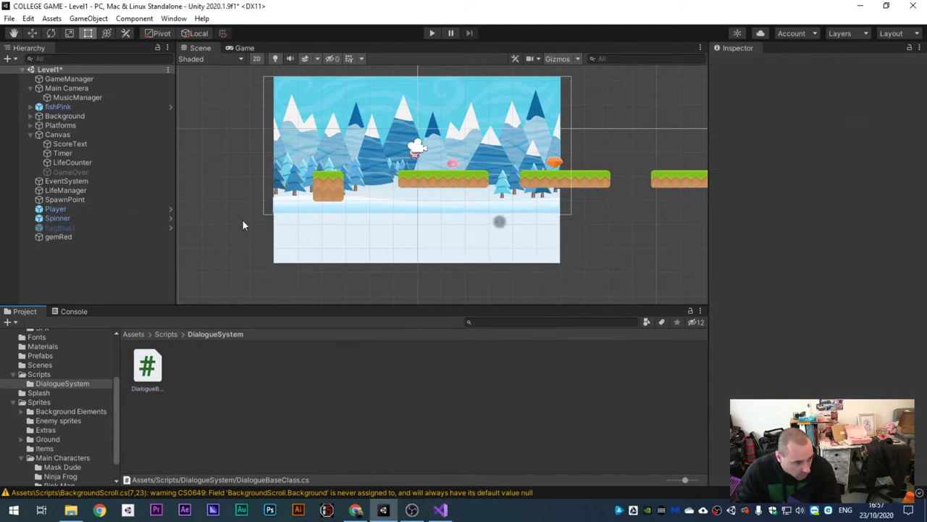
click(77, 135)
right_click(77, 135)
mouse_move(145, 347)
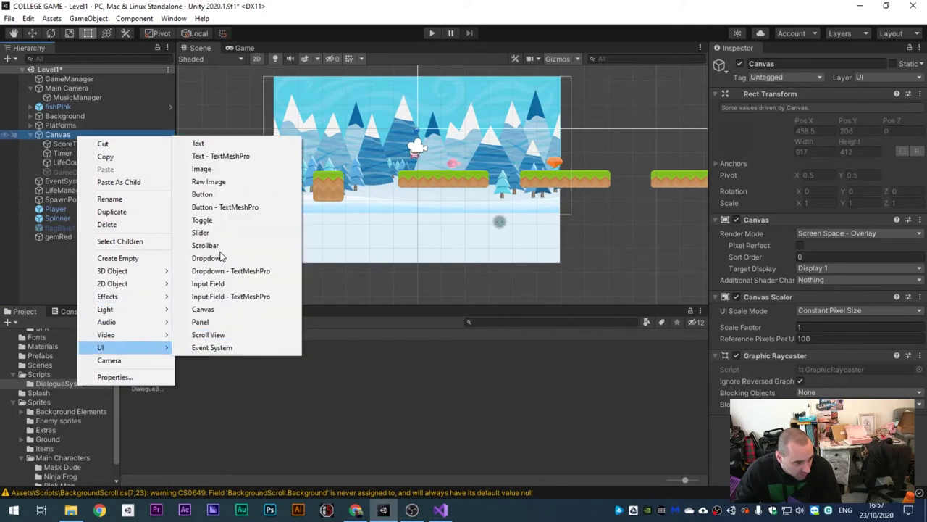
click(219, 169)
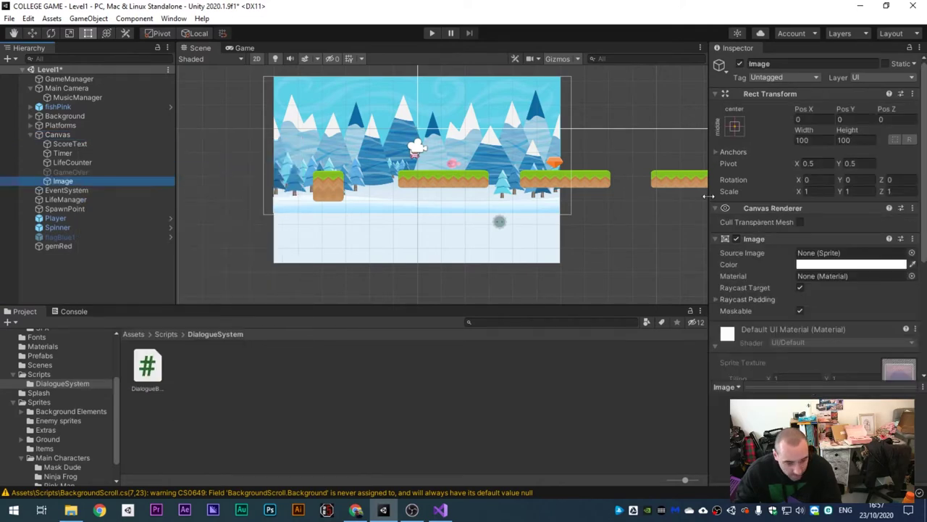
key(f)
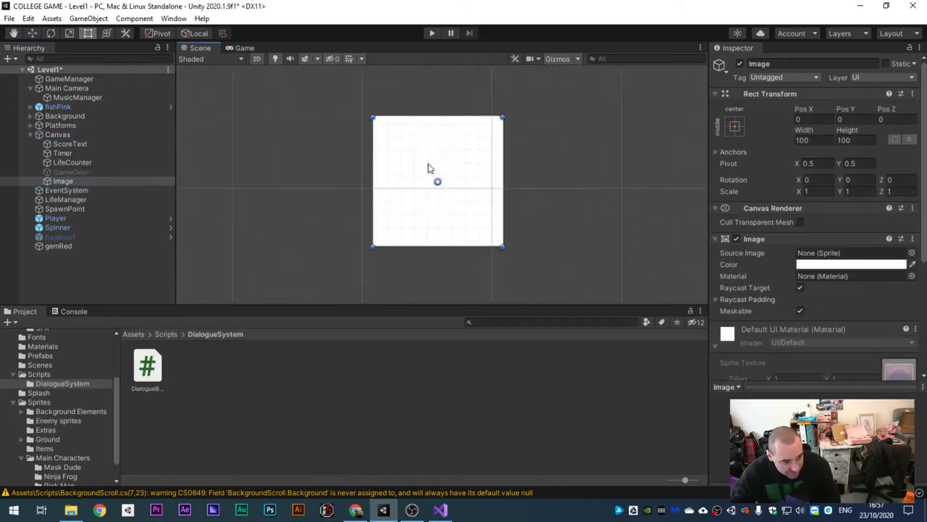
scroll(428, 166, down, 3)
scroll(427, 176, up, 3)
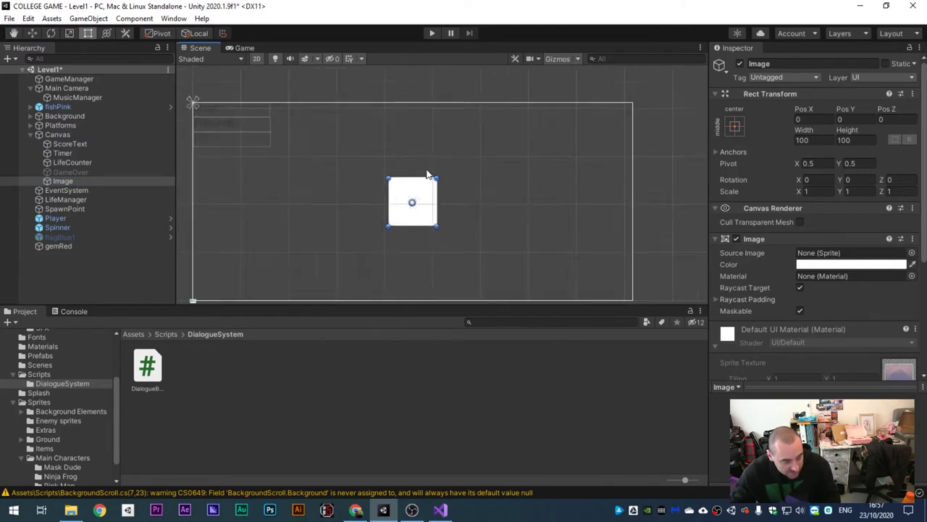
Step: Set the Image's width to 500 and height to 200, and briefly run the game to preview it
scroll(427, 176, down, 3)
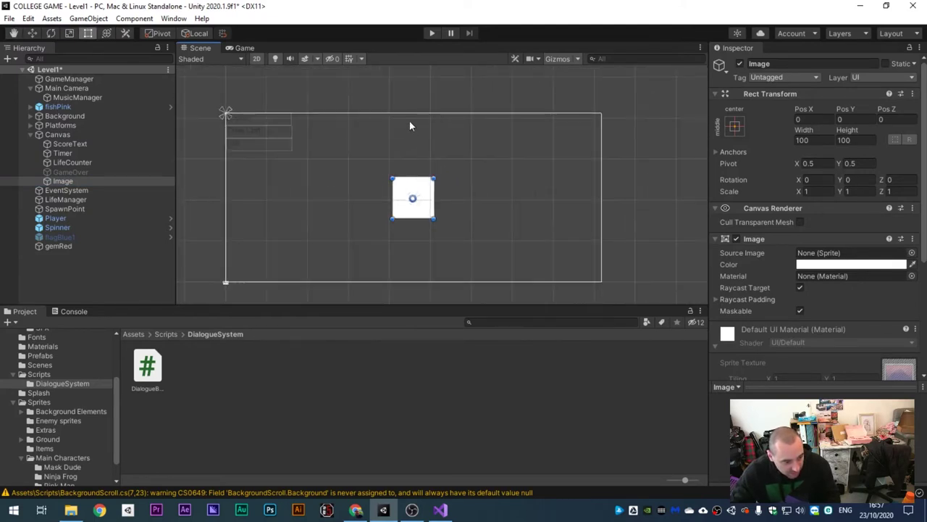
scroll(483, 208, up, 4)
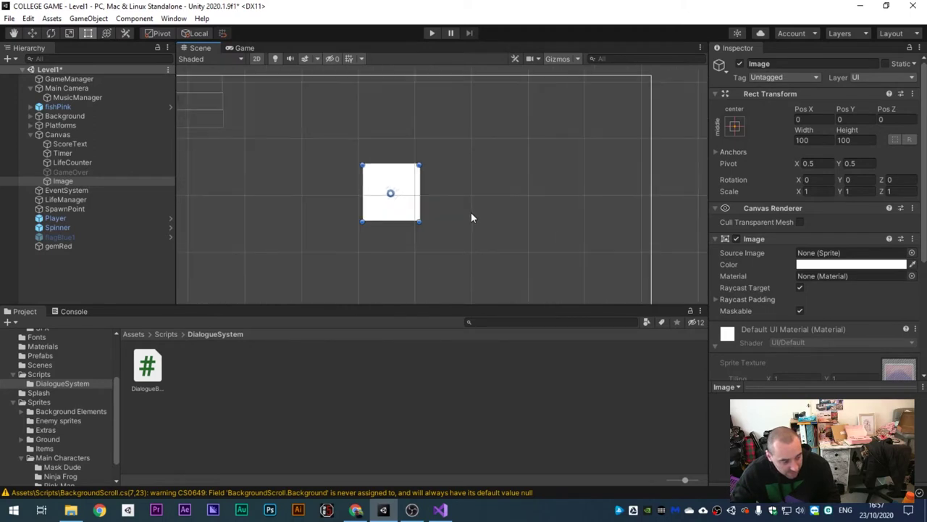
scroll(528, 210, up, 1)
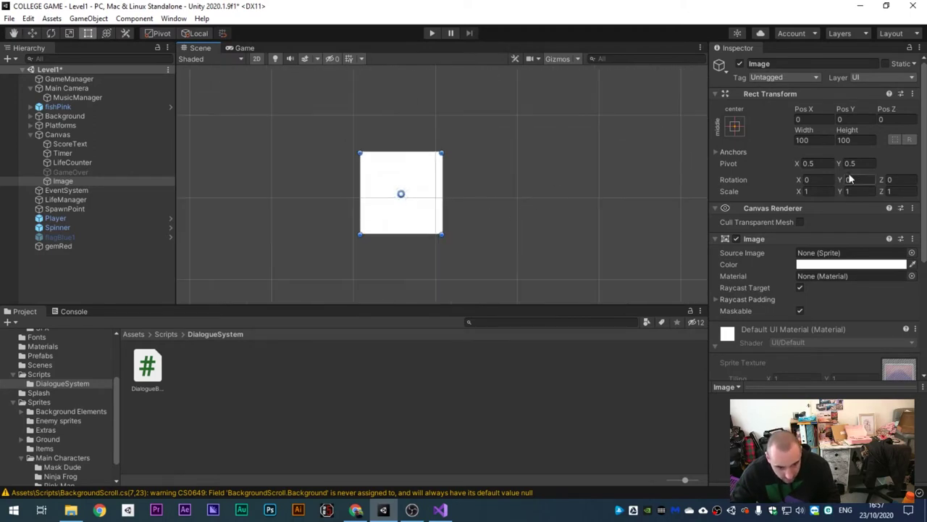
text(3)
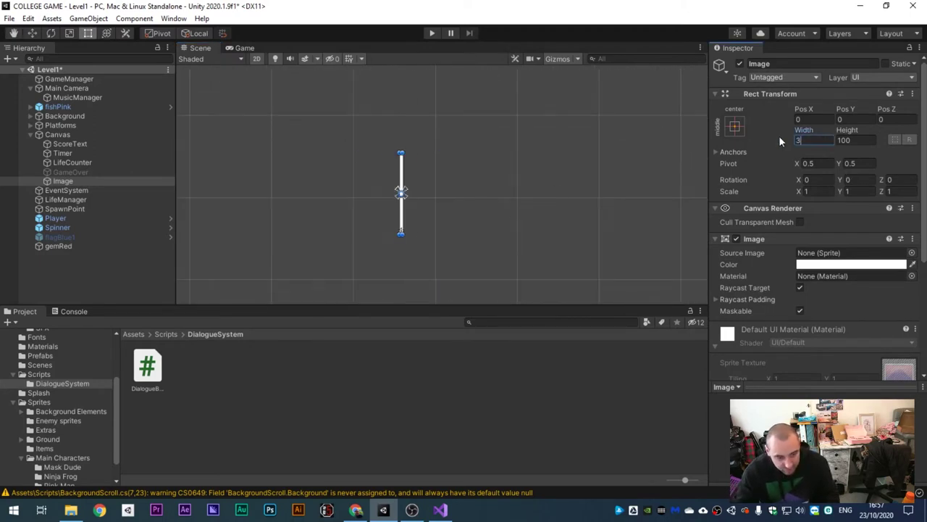
text(00)
key(Tab)
text(200)
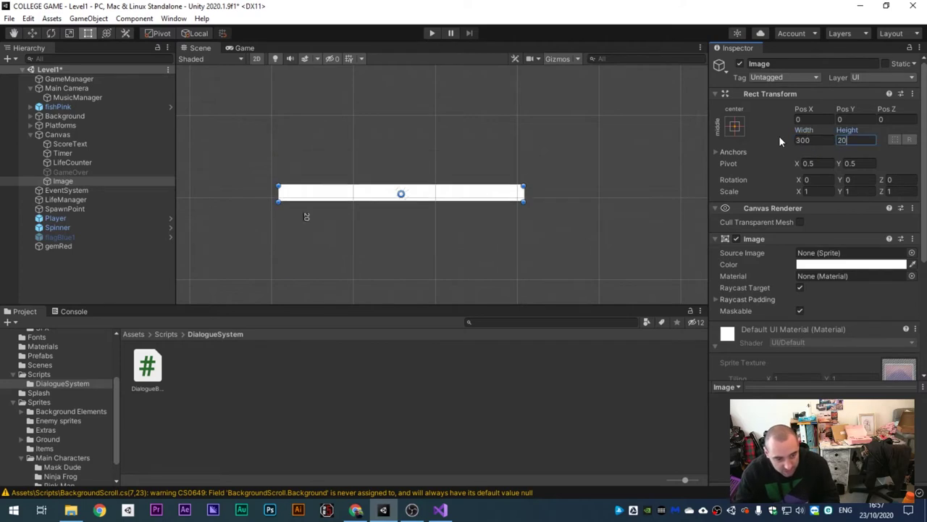
click(819, 140)
text(500)
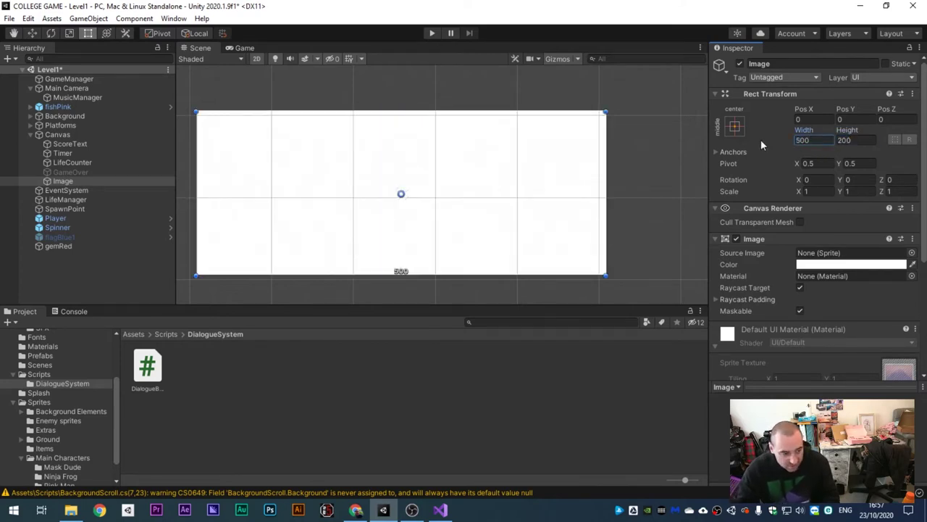
click(431, 36)
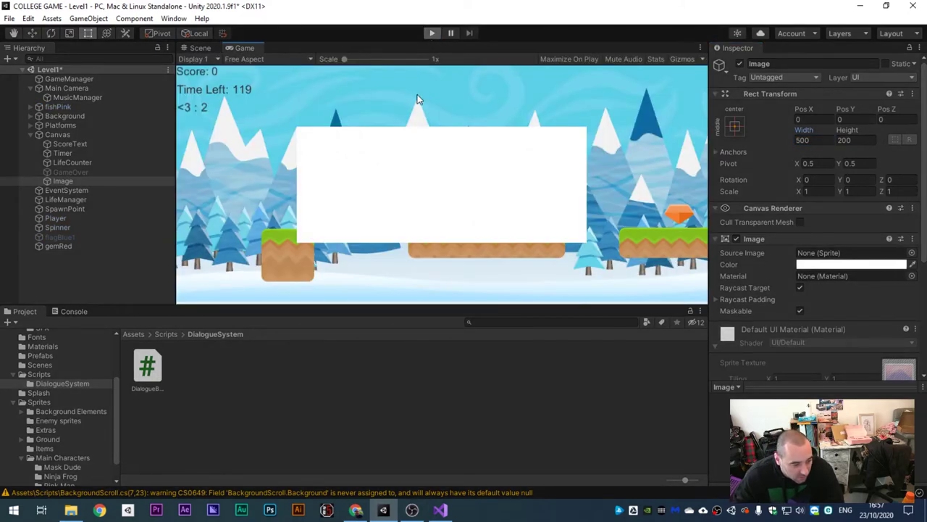
click(433, 34)
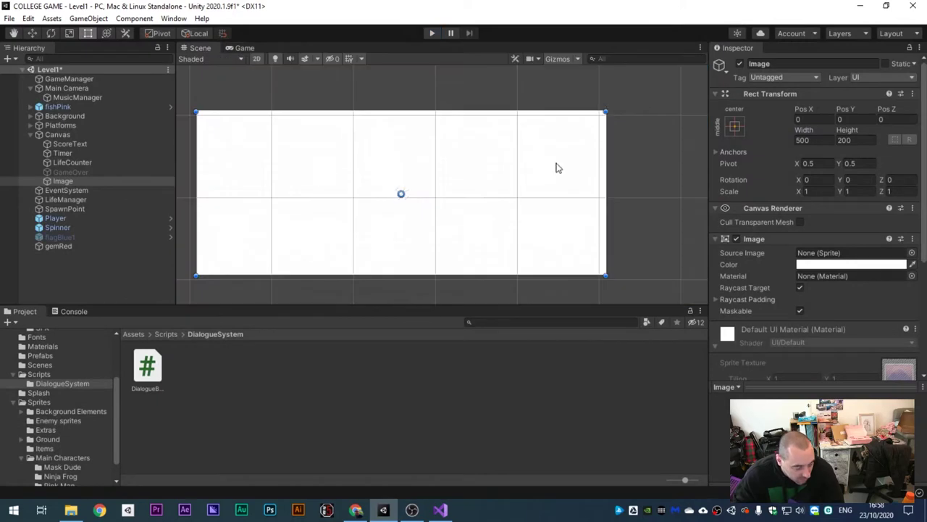
Step: Rename the Image object under the Canvas as DialogueHolder
click(113, 180)
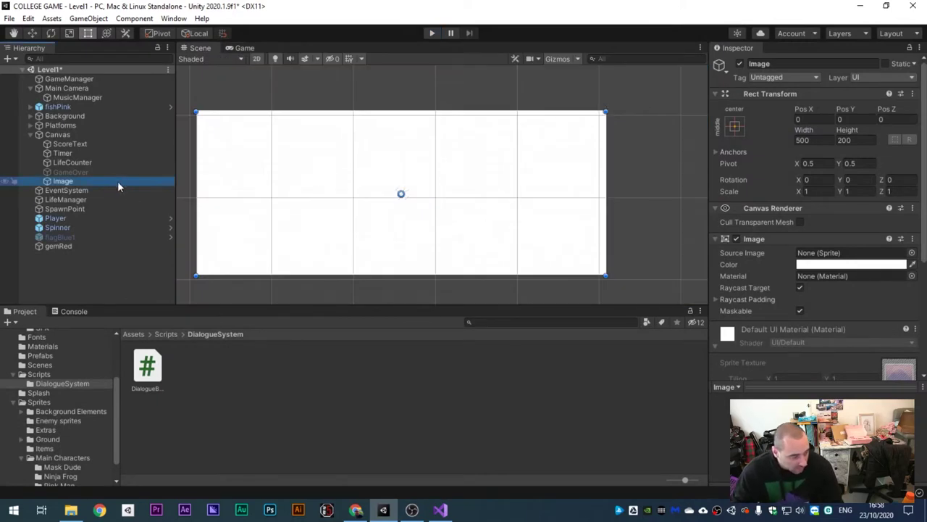
key(F2)
text(DialogueHolder)
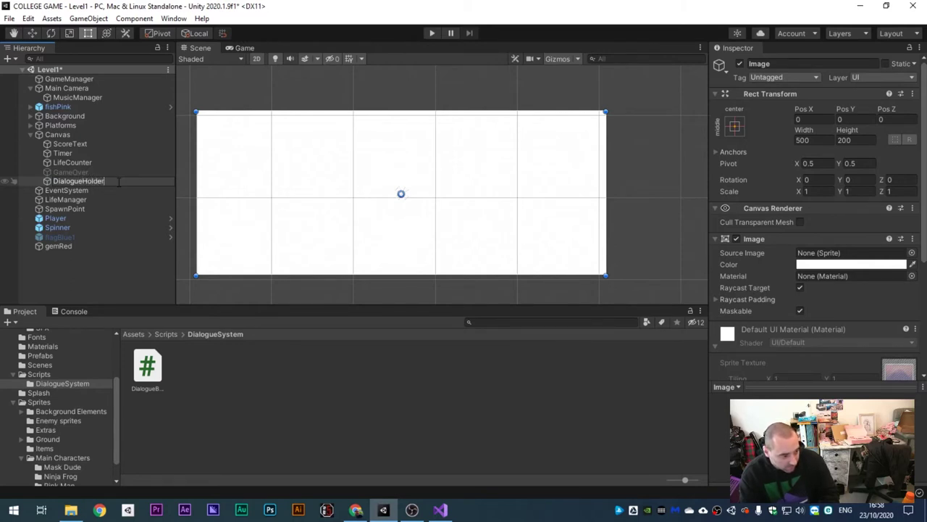
key(Return)
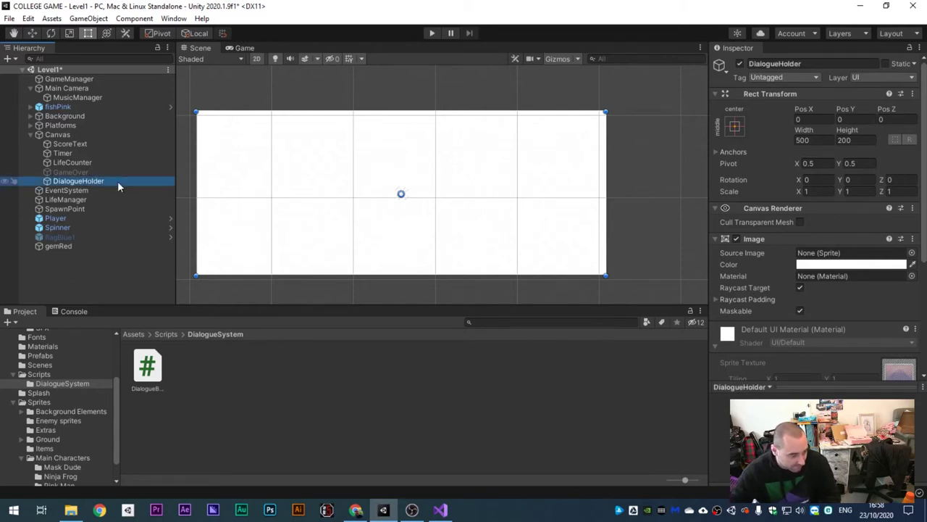
Step: Add a UI Text object as a child of DialogueHolder and name it Dialogue
right_click(92, 183)
mouse_move(145, 377)
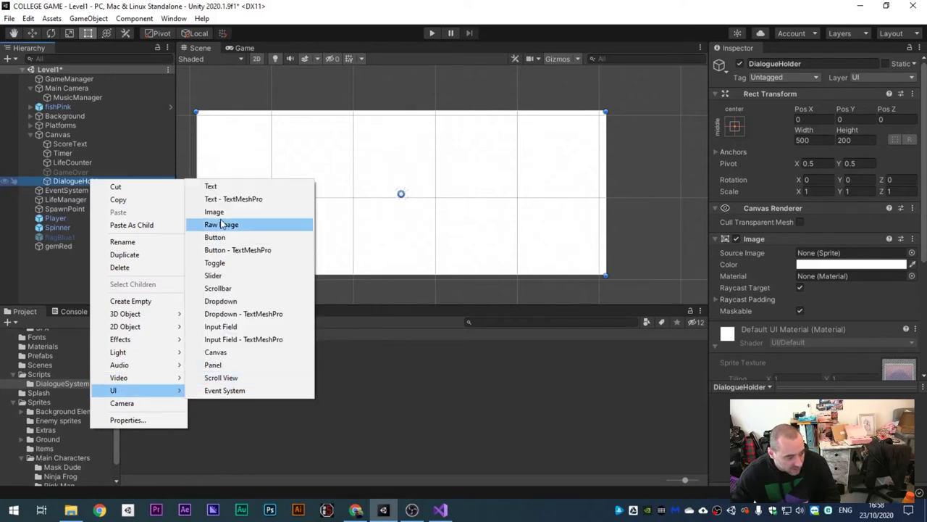
click(221, 189)
key(F2)
text(D)
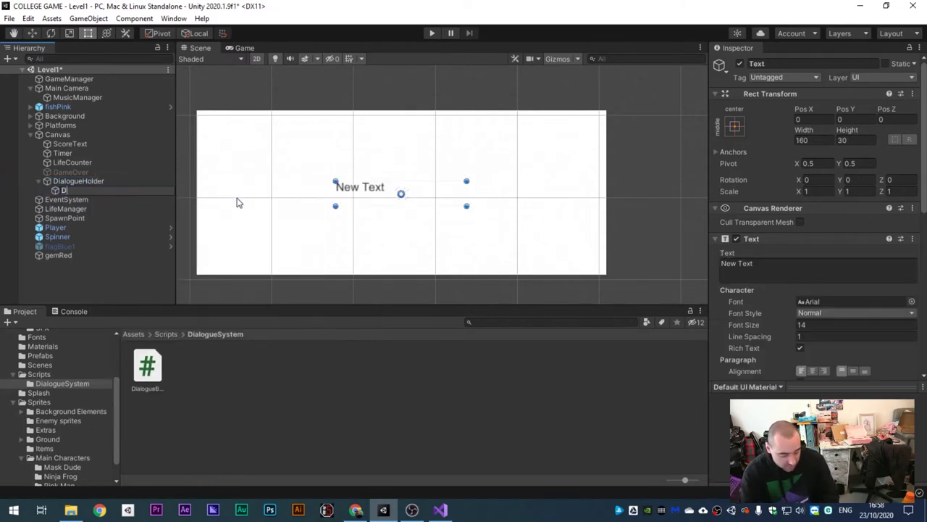
text(ialogue)
key(Return)
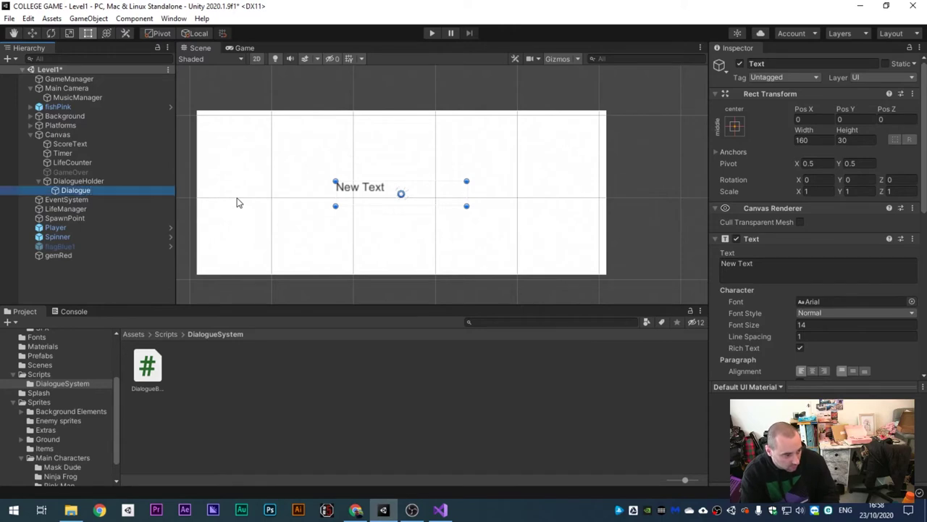
Step: Replace the Dialogue object's placeholder text with "HELLO WORLD!"
click(733, 262)
key(ctrl+a)
text(HELLO WORLD)
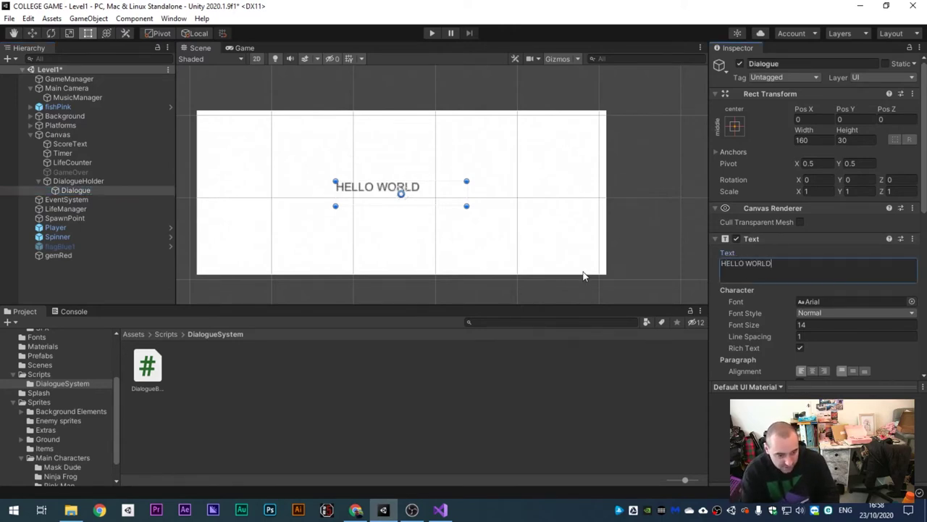
key(ctrl+a)
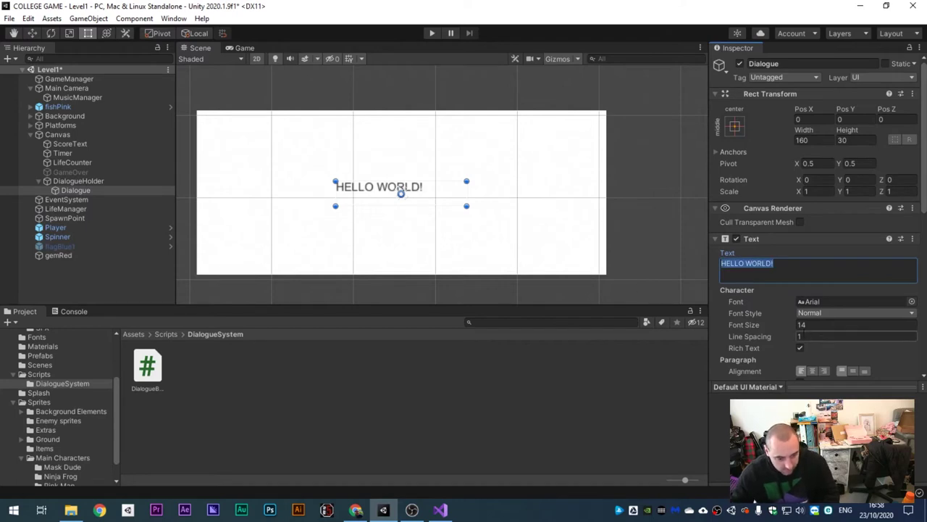
scroll(802, 337, down, 3)
scroll(802, 335, down, 6)
scroll(802, 333, up, 9)
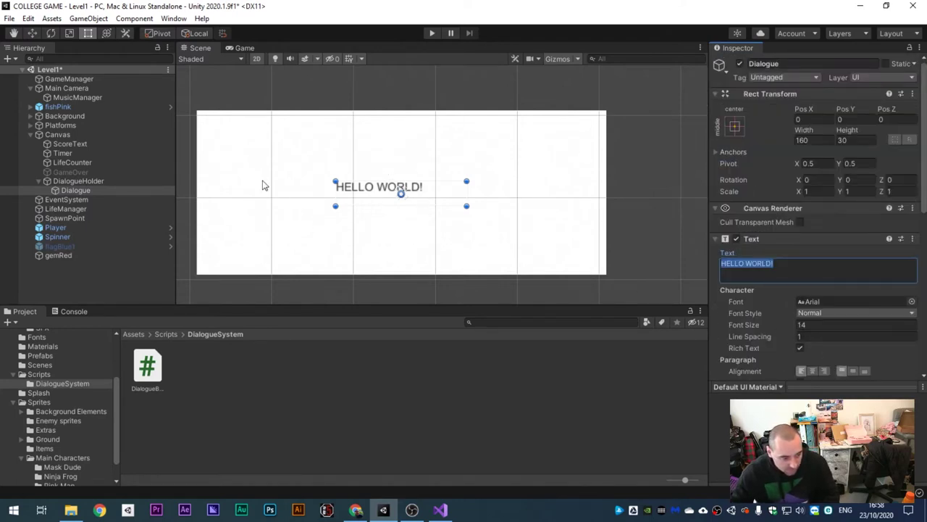
click(521, 293)
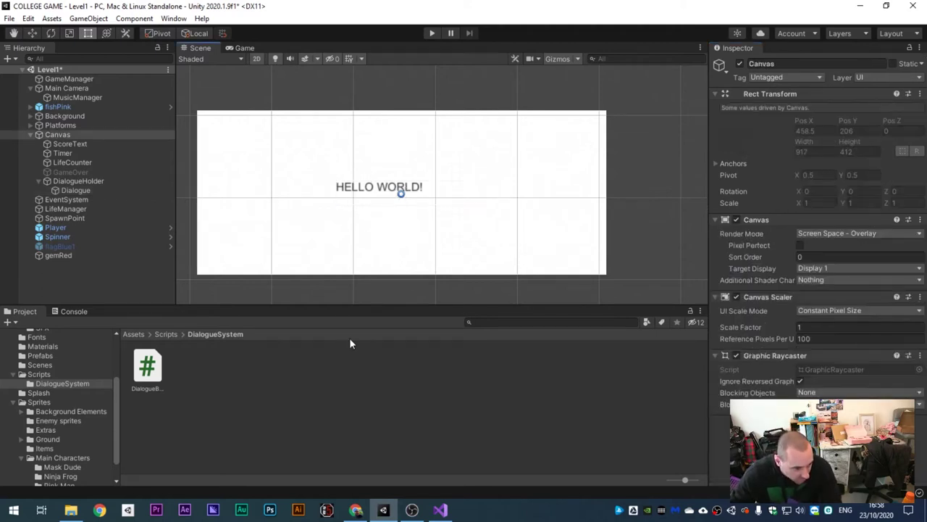
click(342, 186)
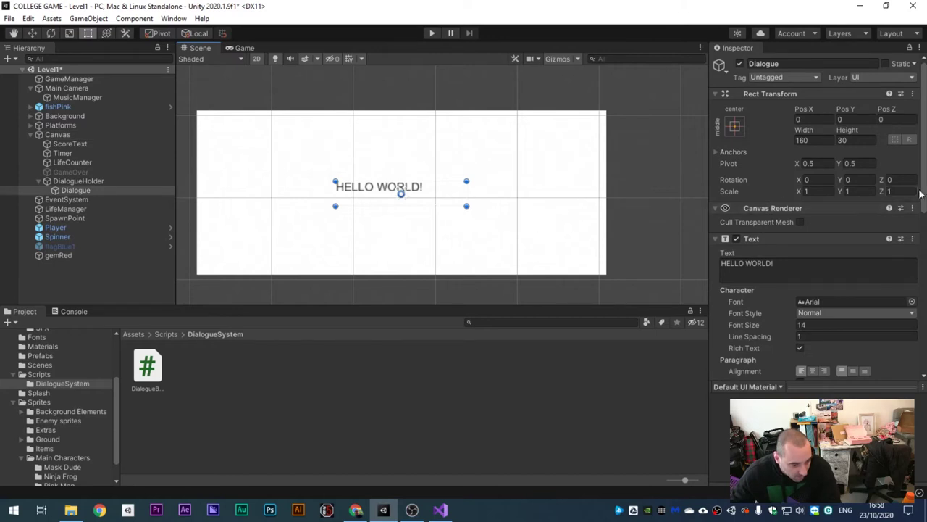
click(746, 264)
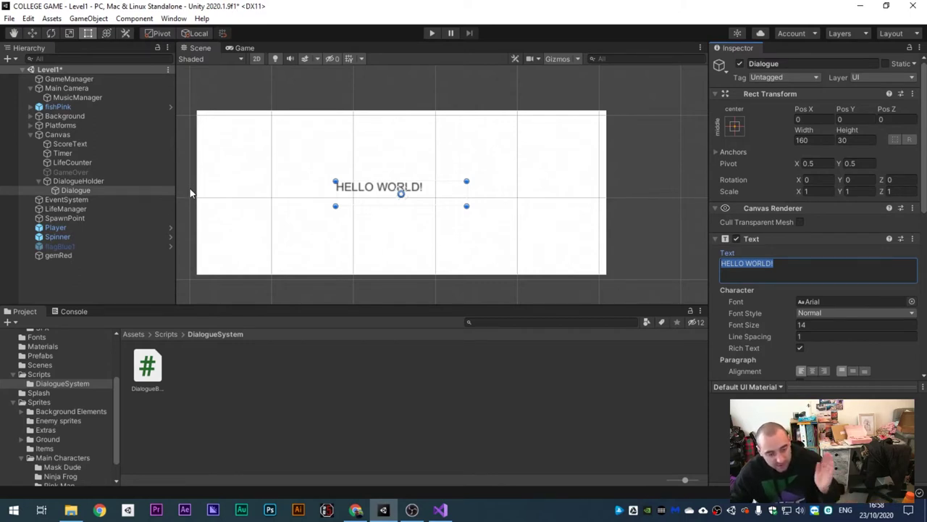
Step: Create a C# script named DialogueLine in the Scripts/DialogueSystem folder
right_click(202, 366)
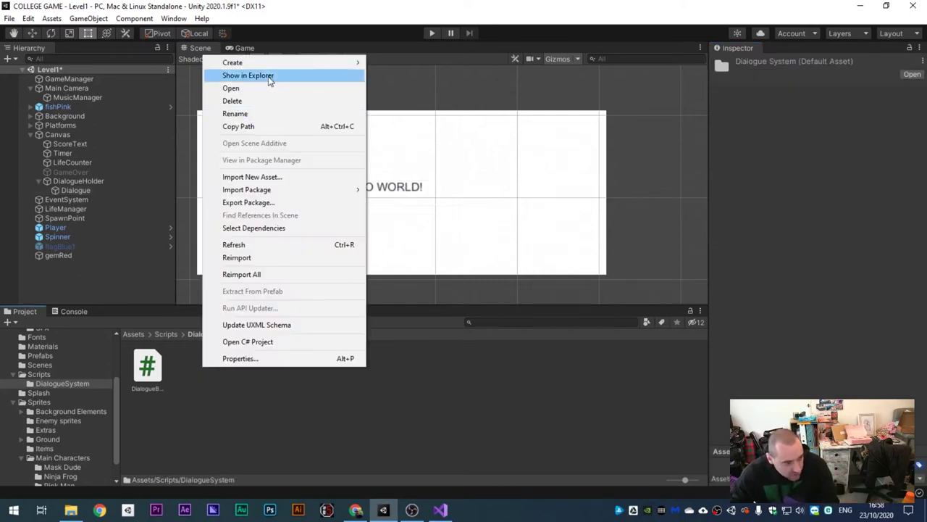
mouse_move(239, 63)
click(400, 66)
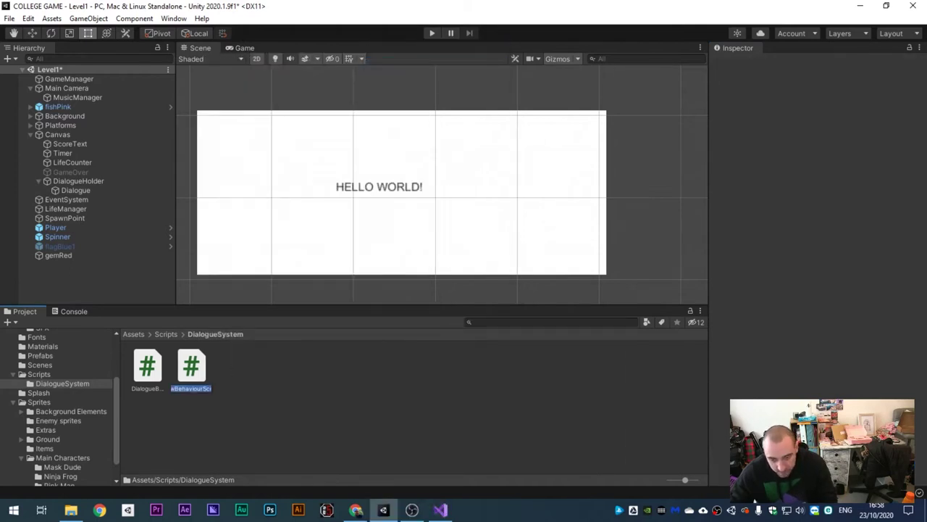
text(Di)
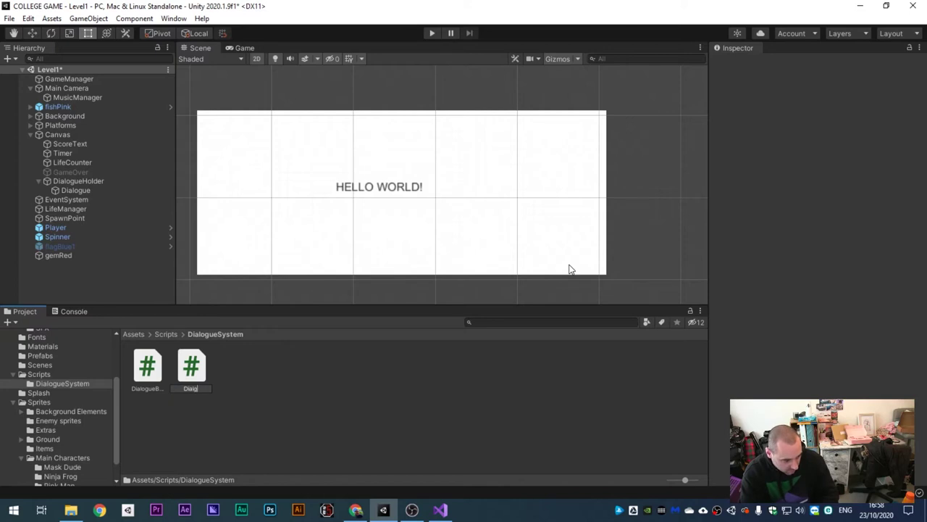
text(alogueLine)
key(Return)
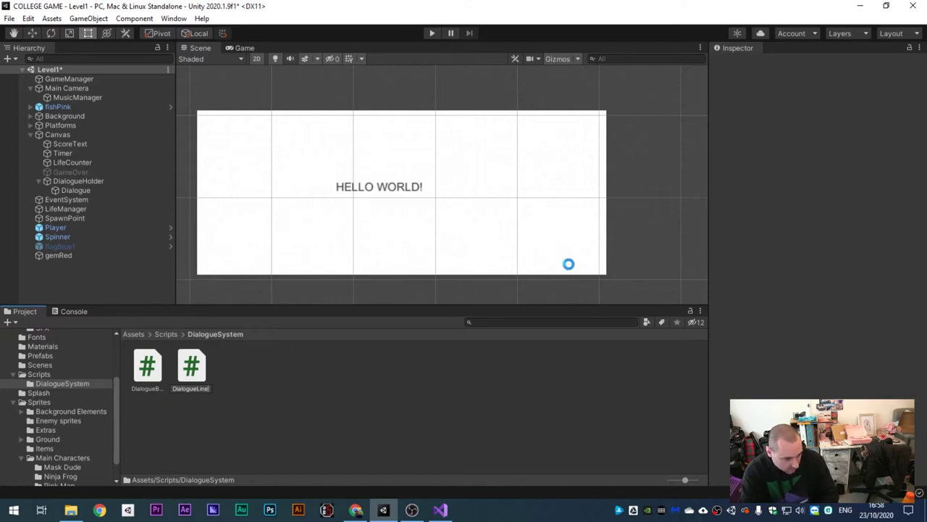
Step: Open the DialogueLine script in Visual Studio and delete its default Start and Update methods with their comments
click(356, 509)
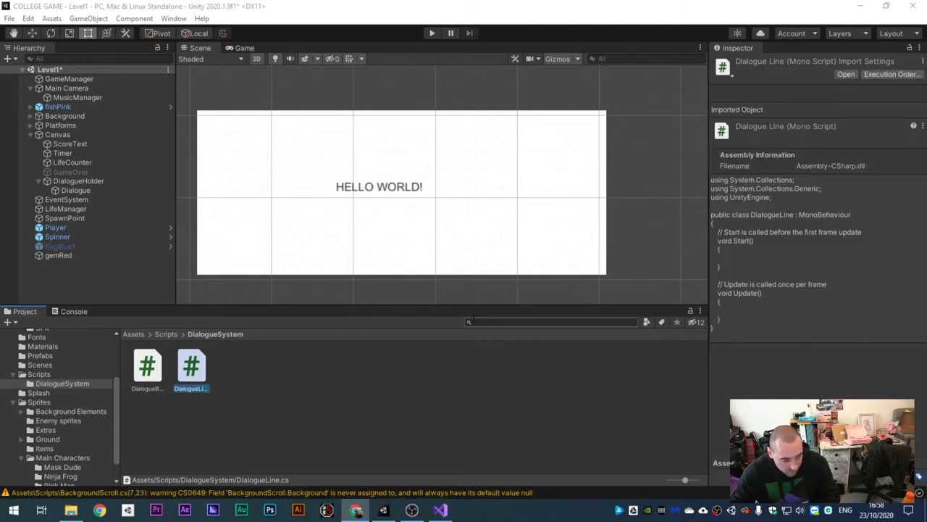
double_click(202, 380)
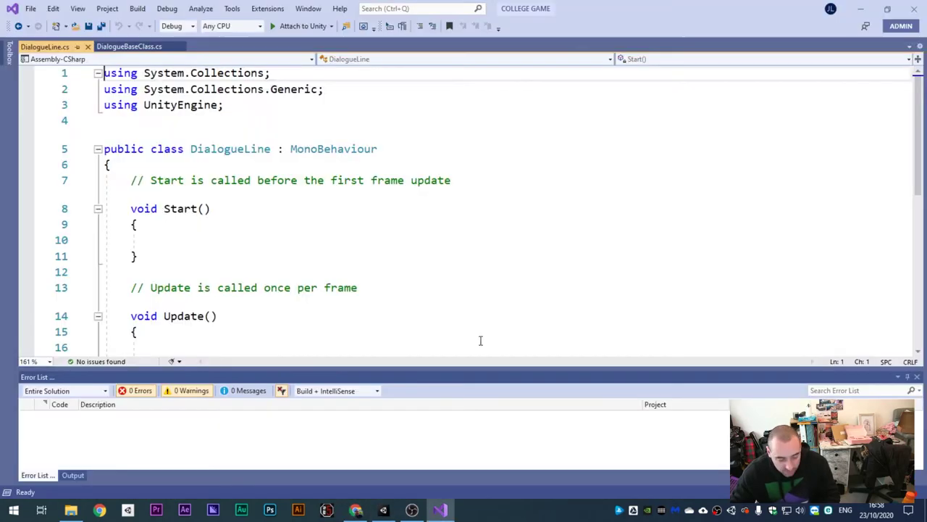
click(137, 256)
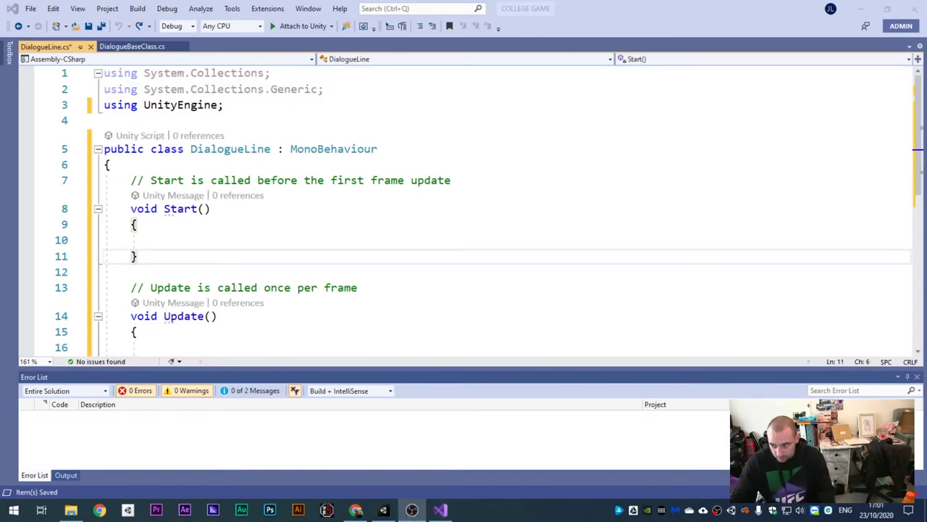
click(241, 233)
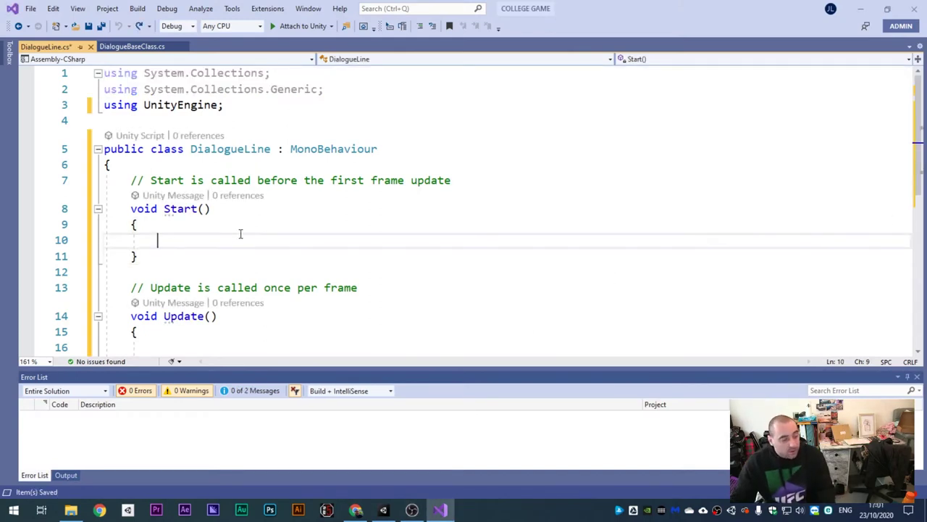
key(ctrl+s)
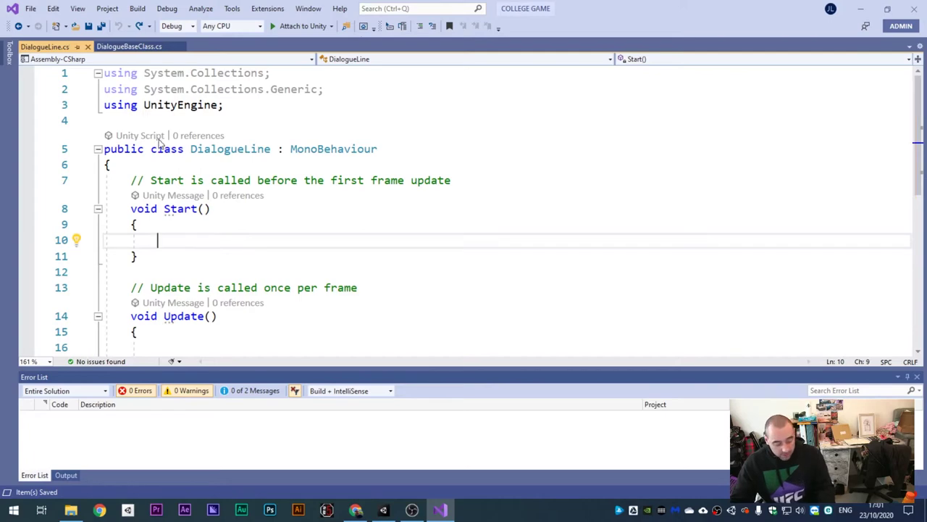
scroll(189, 332, down, 1)
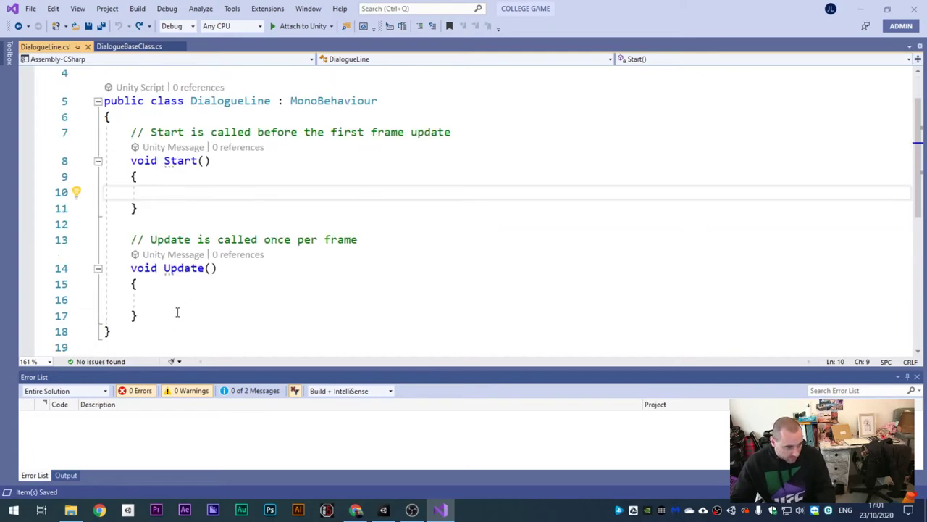
drag(176, 312, 53, 130)
key(Delete)
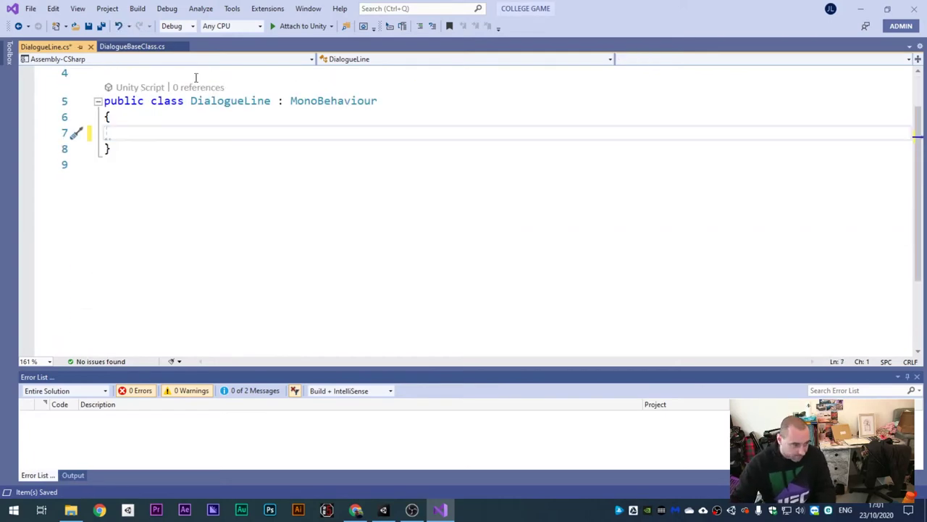
Step: Add the directive "using UnityEngine.UI;" below the existing using lines of the DialogueLine script
scroll(196, 77, up, 1)
click(277, 101)
text(])
key(Down)
text(using U)
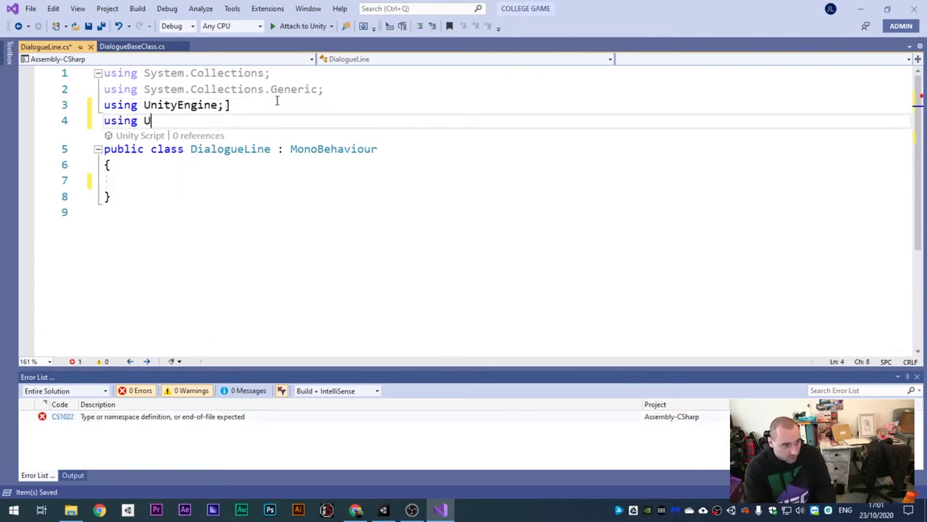
text(nityEngine.UI;)
key(Return)
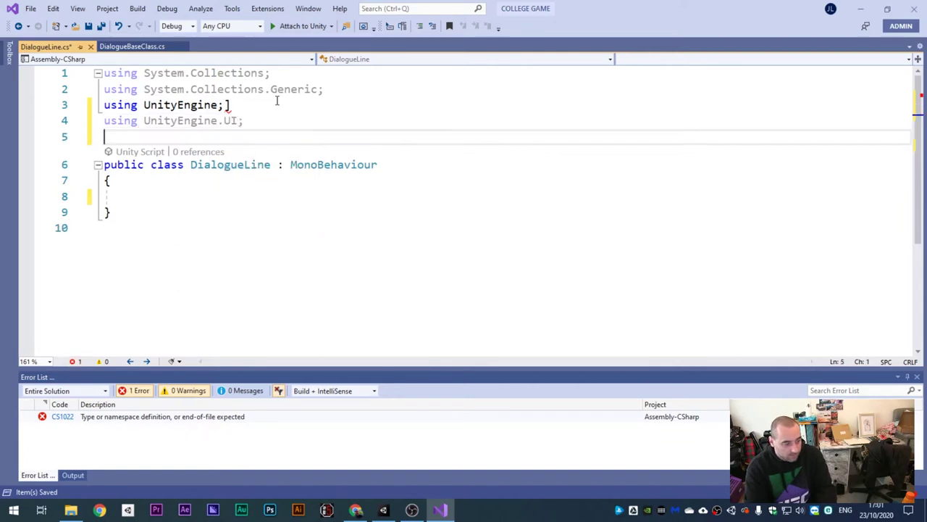
Step: Add a DialogueSystem namespace block with an empty body above the DialogueLine class
key(Return)
text(namesp)
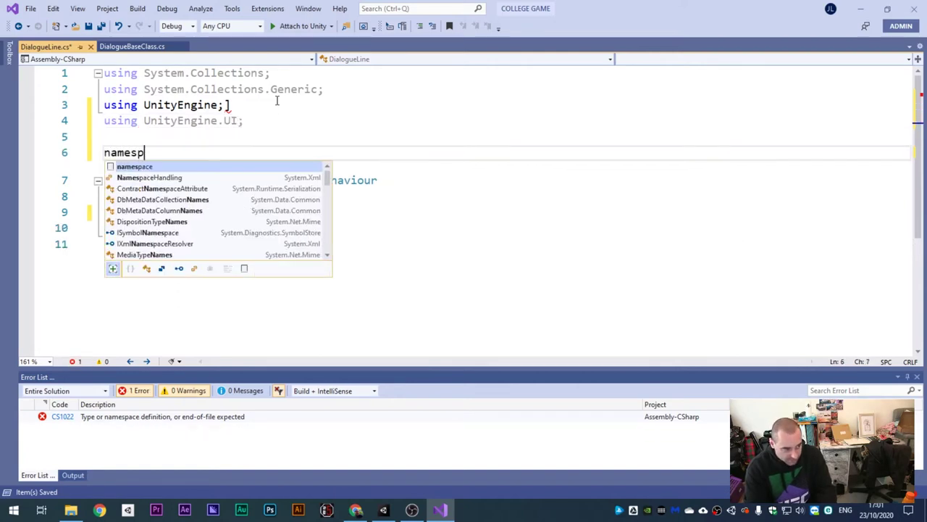
key(Tab)
text(DialogueSystem)
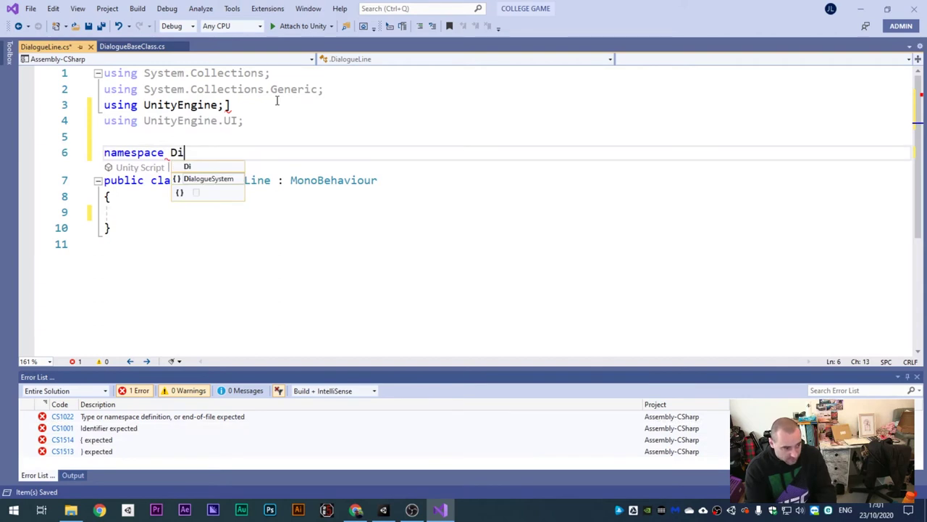
key(Return)
text({)
key(Return)
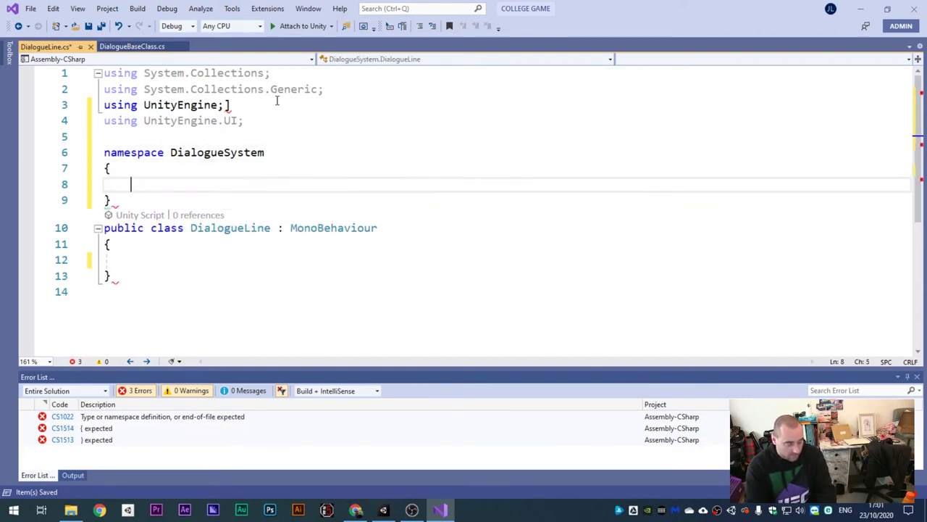
Step: Move the whole DialogueLine class into the body of the DialogueSystem namespace
drag(161, 312, 111, 201)
key(ctrl+c)
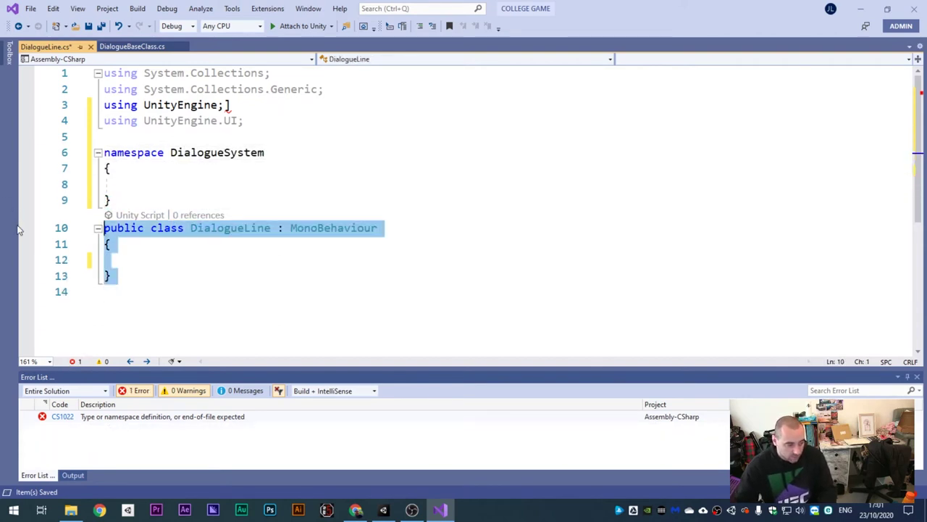
key(Delete)
click(121, 184)
key(ctrl+v)
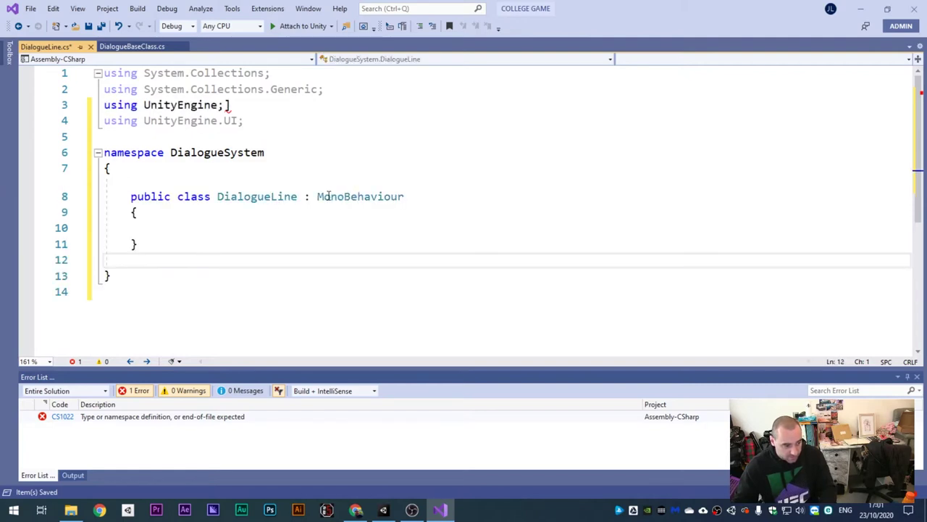
Step: Make the DialogueLine class inherit from DialogueBaseClass instead of MonoBehaviour
drag(317, 196, 428, 198)
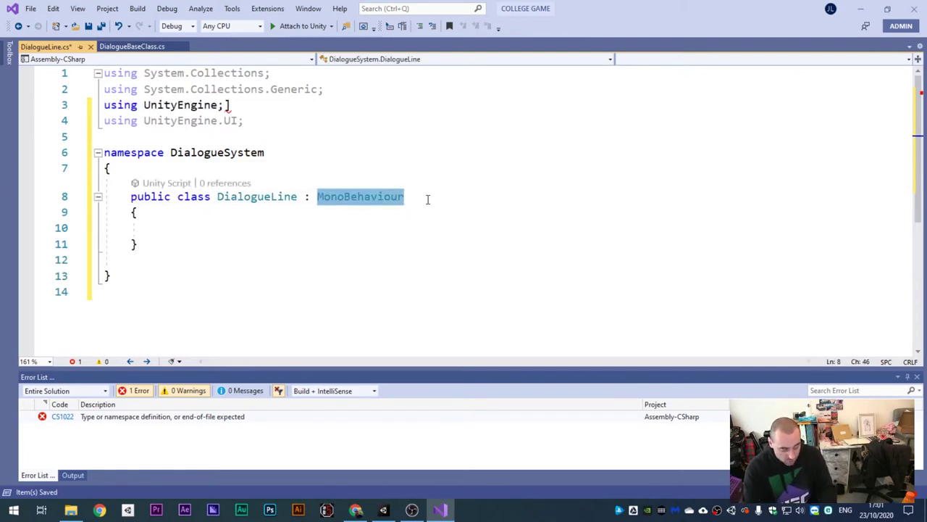
text(Di)
key(Up)
key(Up)
key(Tab)
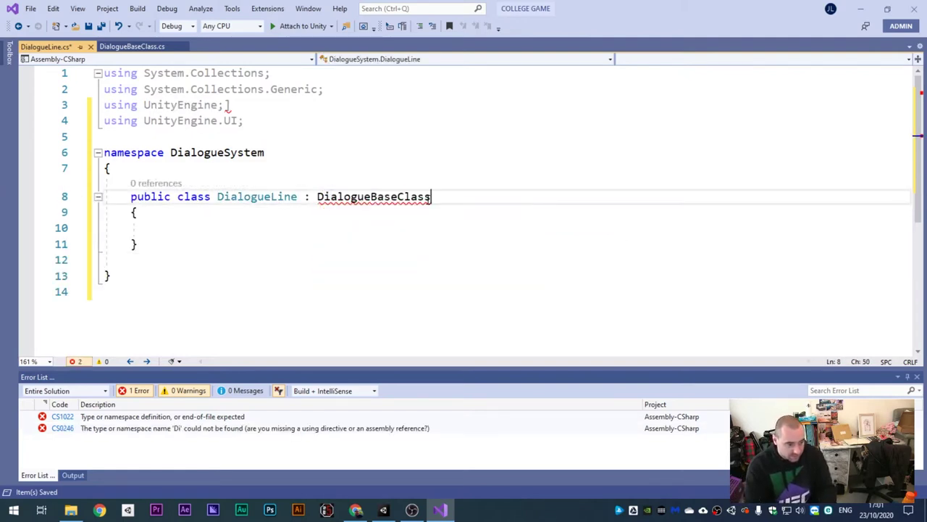
Step: Declare a private string field named input inside the DialogueLine class
click(391, 225)
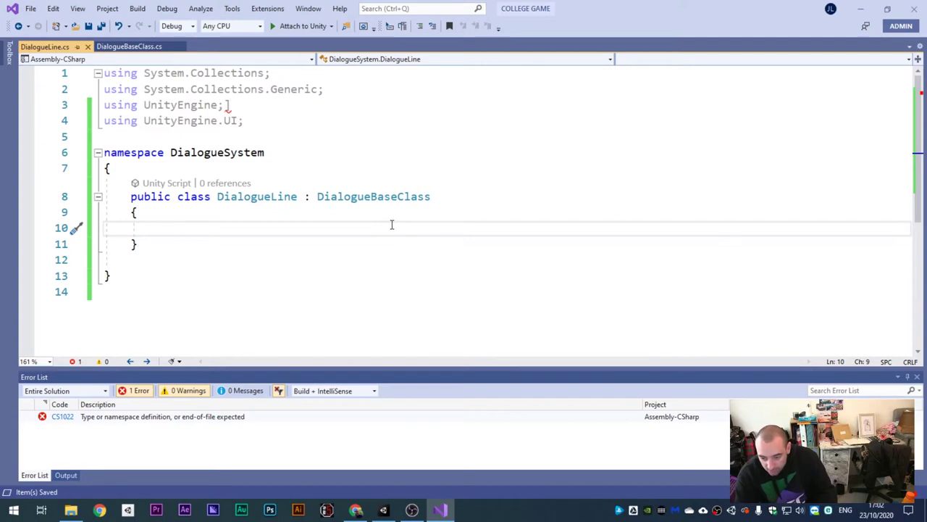
text(pri)
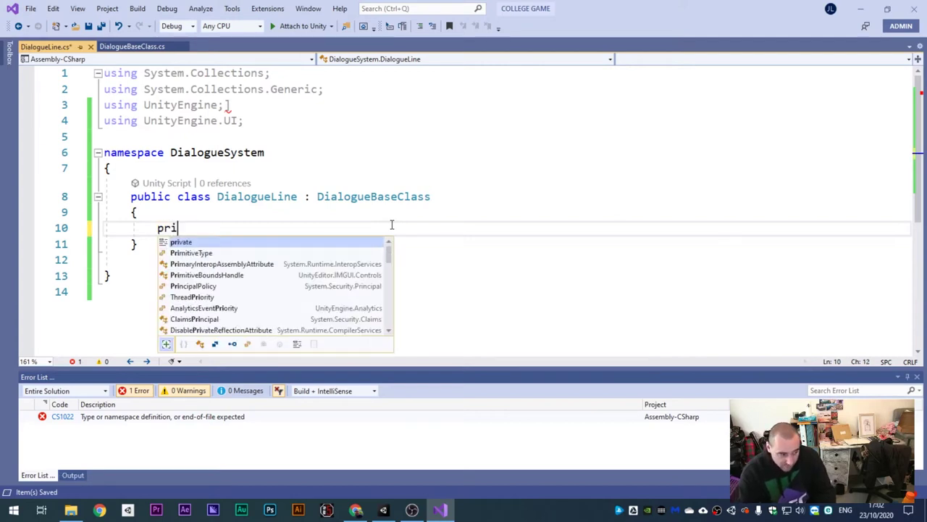
text(vate stirn)
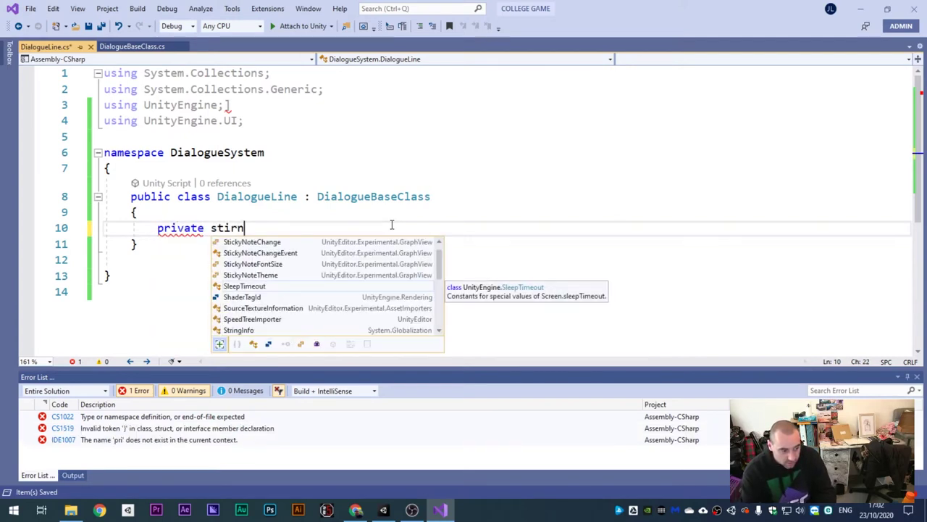
key(BackSpace)
key(BackSpace)
key(BackSpace)
text(ring iN)
key(BackSpace)
key(BackSpace)
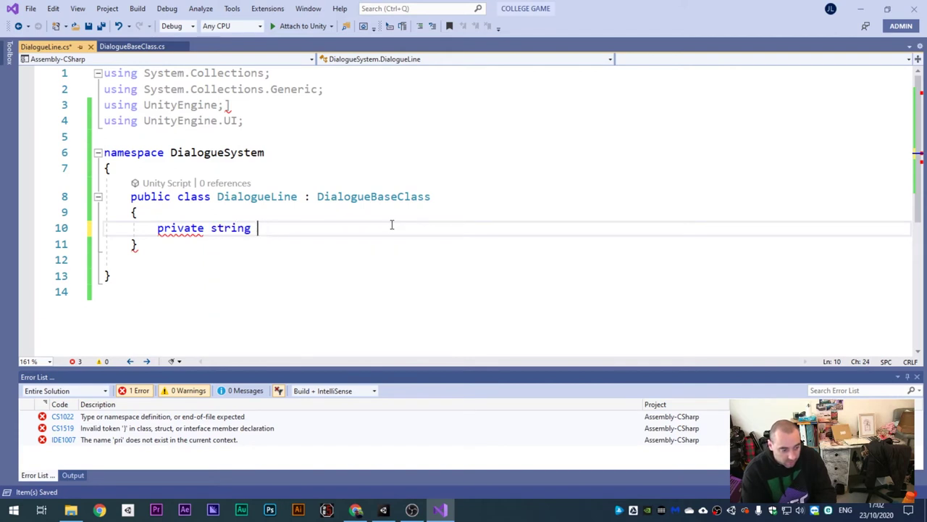
text(input)
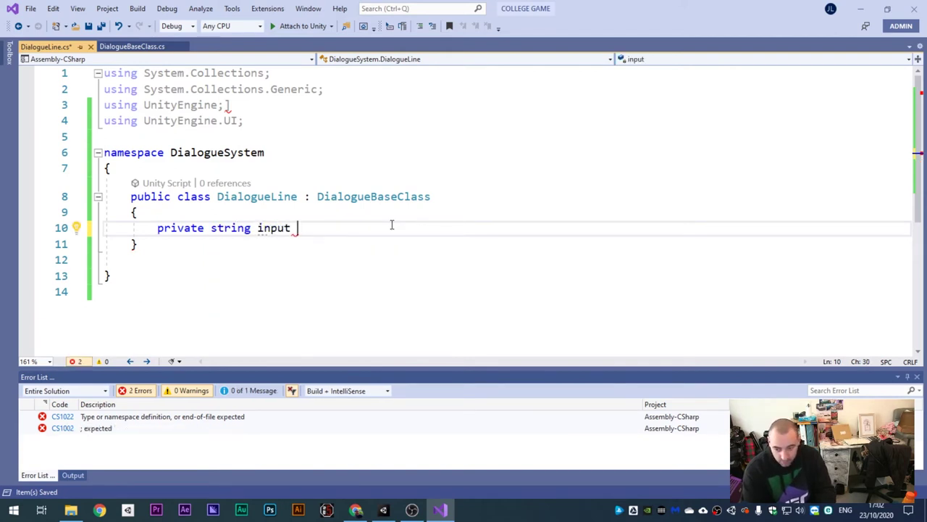
Step: Close the input field declaration with a semicolon, add the comment "//string input" and save the script
key(BackSpace)
text(; //)
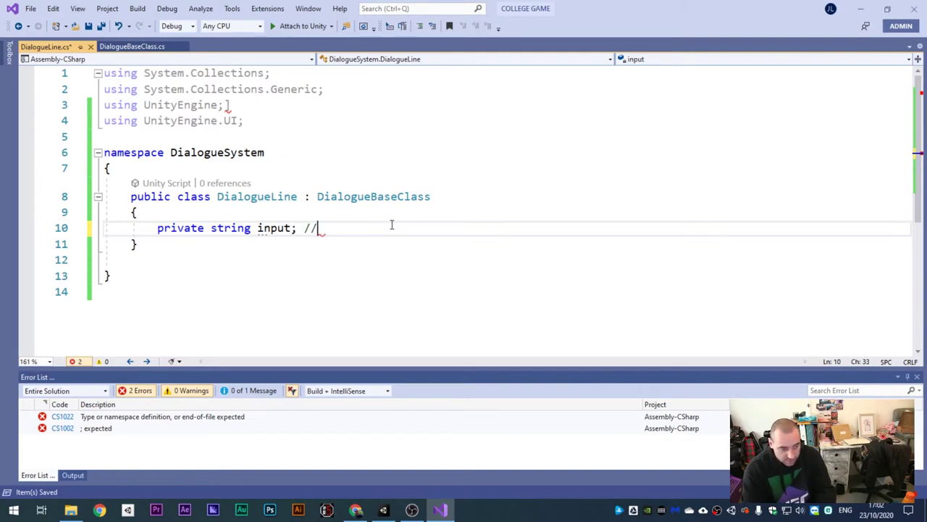
text(string)
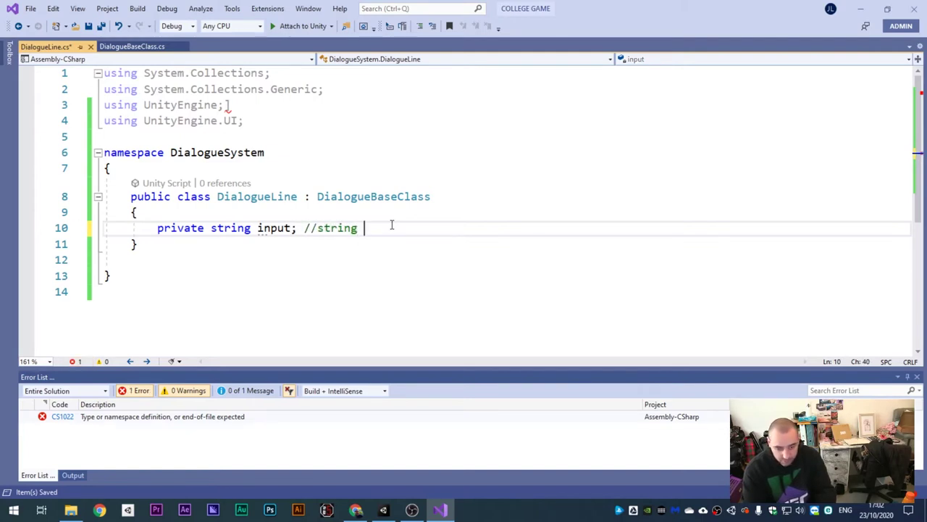
text(put)
key(ctrl+s)
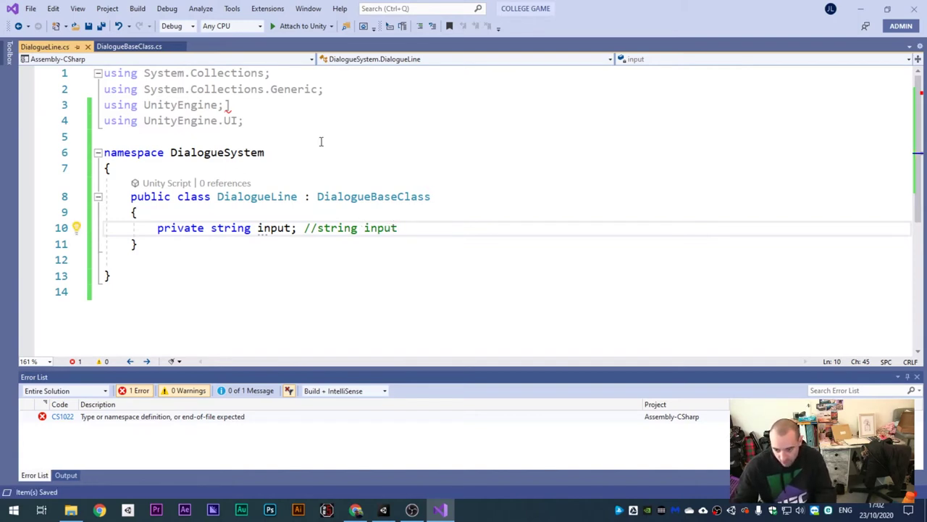
Step: After checking the DialogueBaseClass script, add a void Awake() method below the input field and begin an assignment to textHolder inside it
click(127, 46)
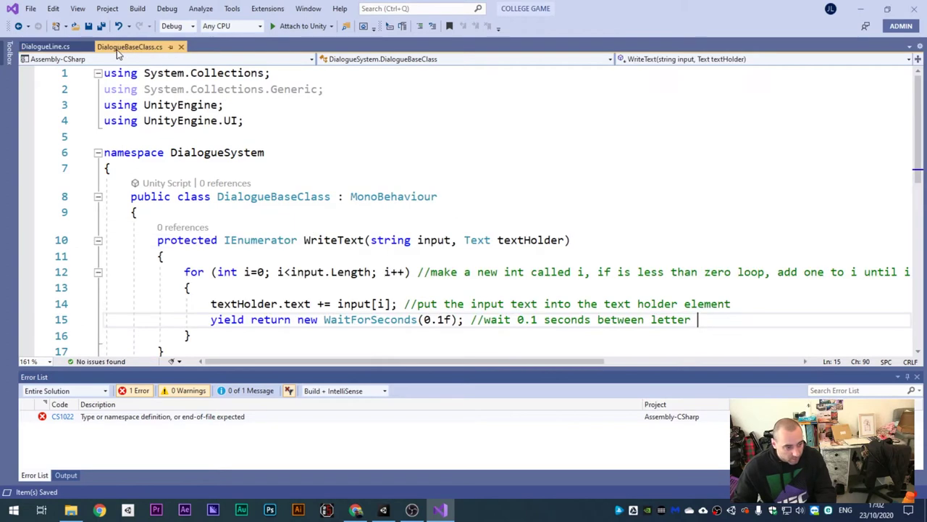
click(45, 47)
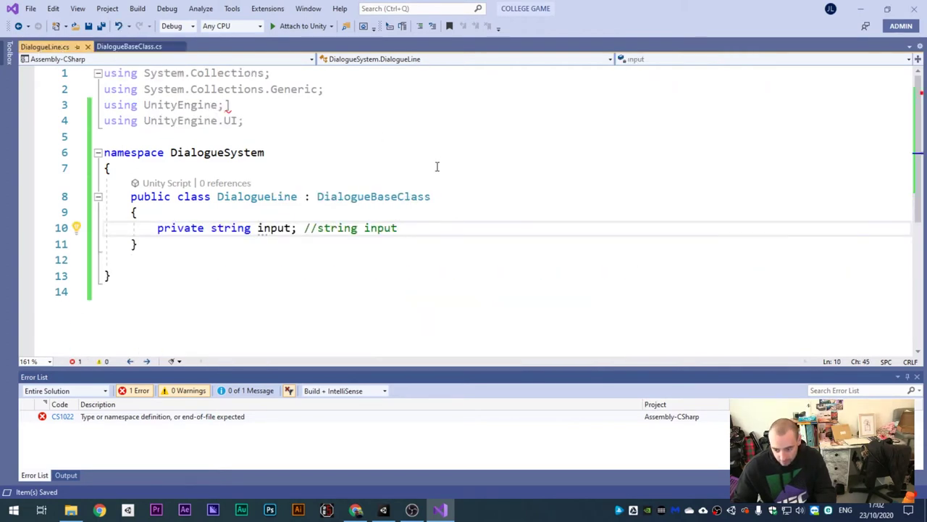
click(432, 241)
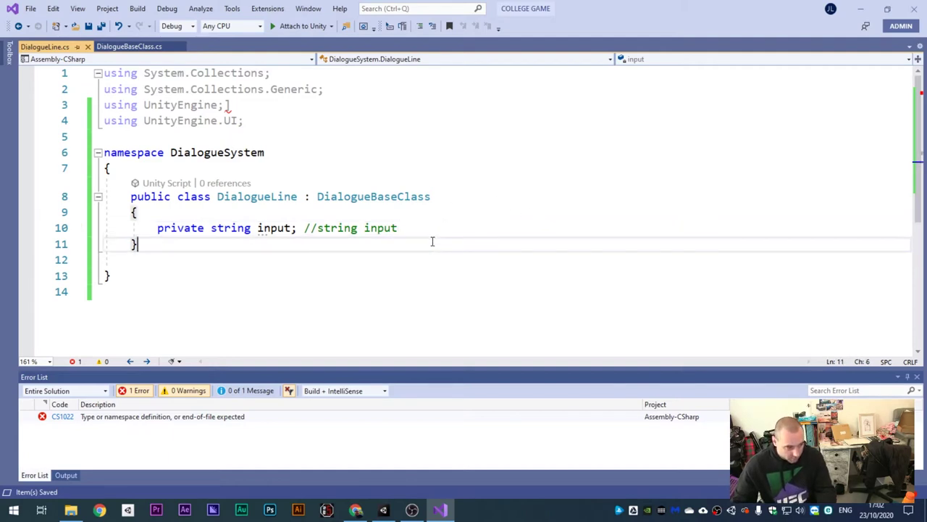
click(440, 230)
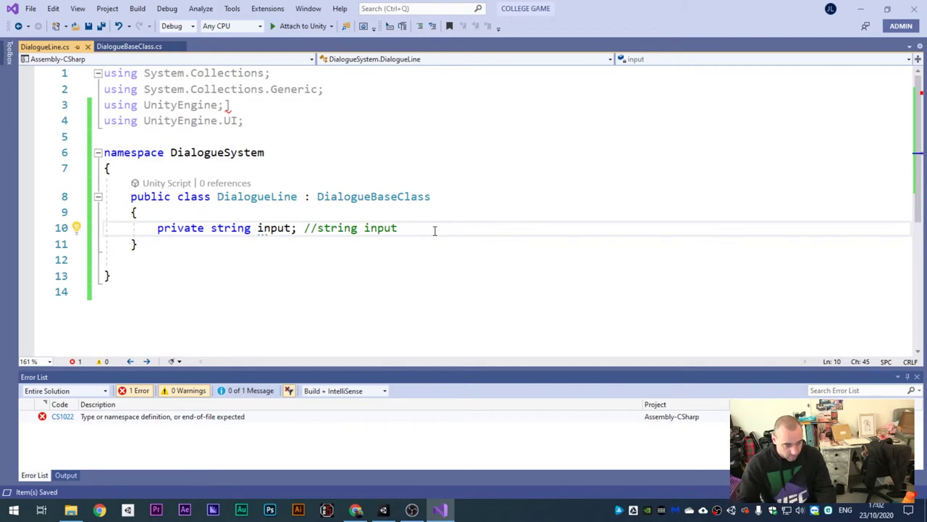
key(Return)
key(Return)
text(void Awake)
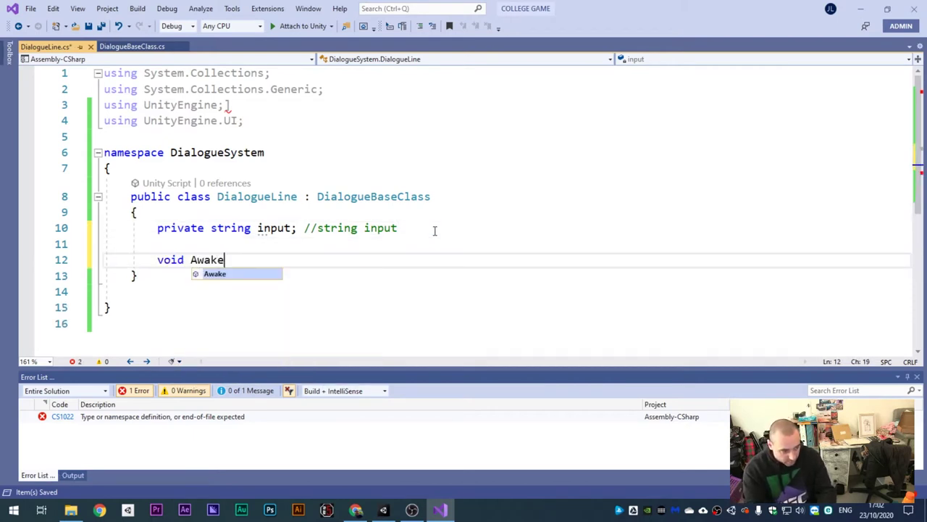
text(())
key(BackSpace)
key(BackSpace)
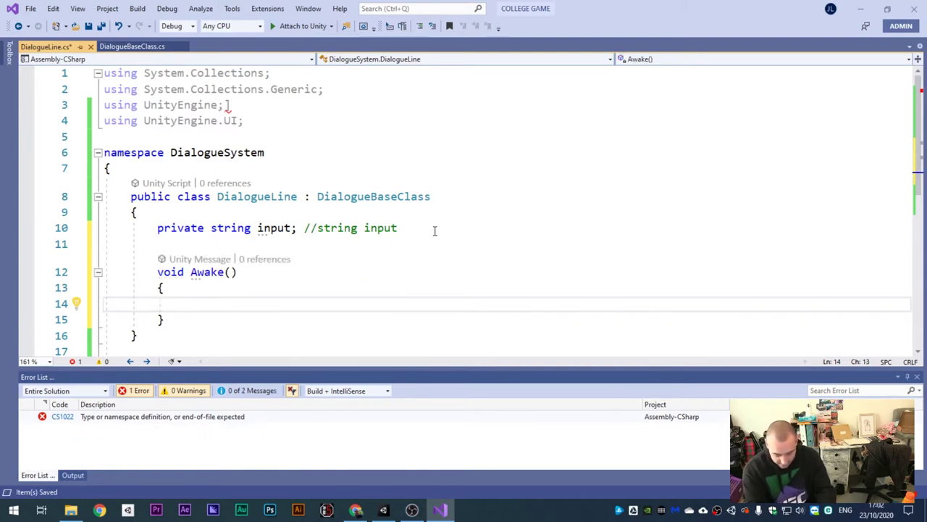
text(textHolder)
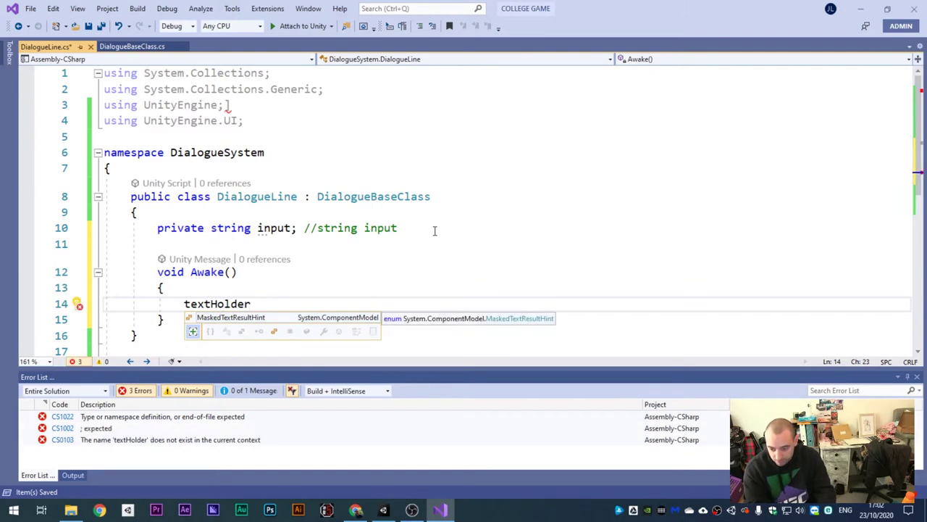
text( =)
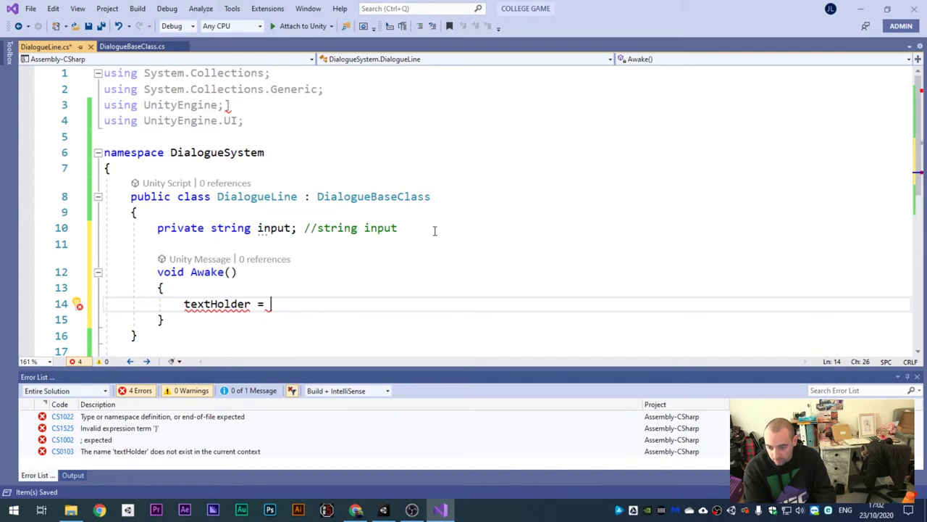
Step: Declare "private Text textHolder;" above the input field with the comment "//holder to hold the text" and save the script
click(210, 210)
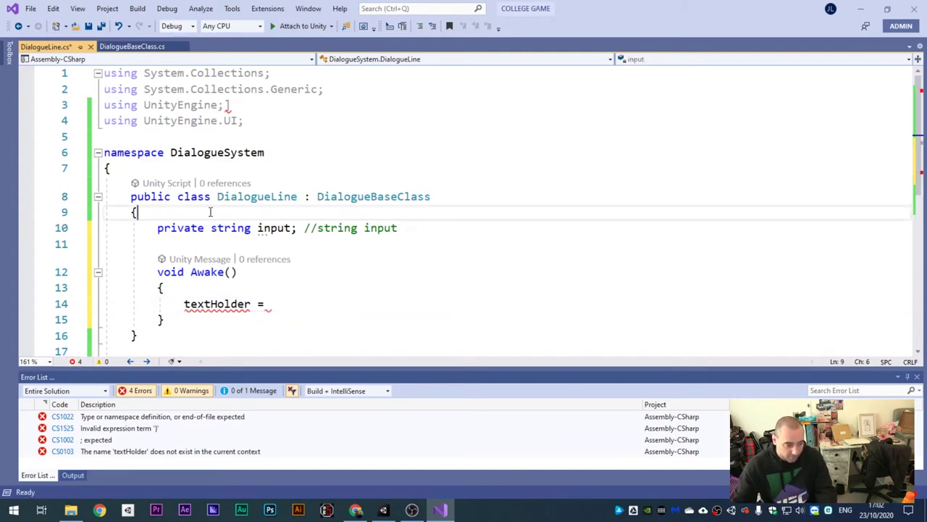
key(Return)
text(priv)
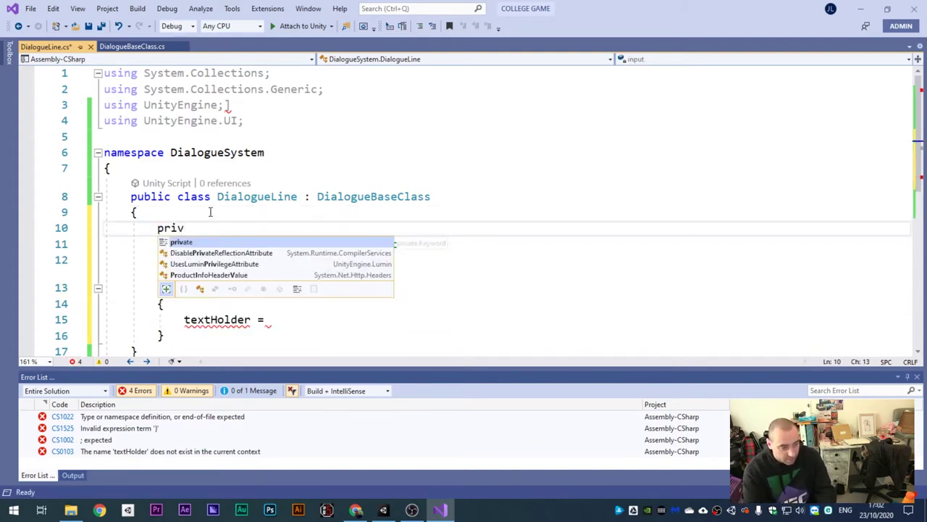
text(ate Text )
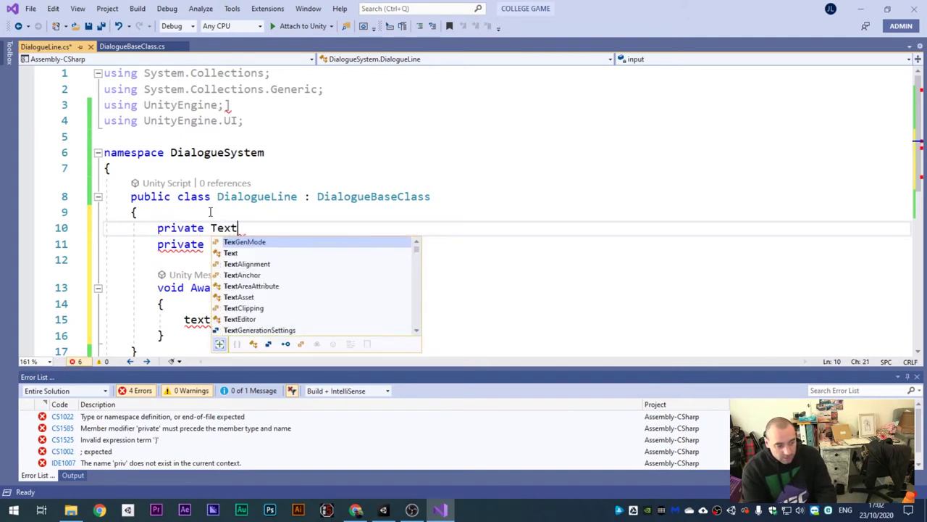
text(textHolder)
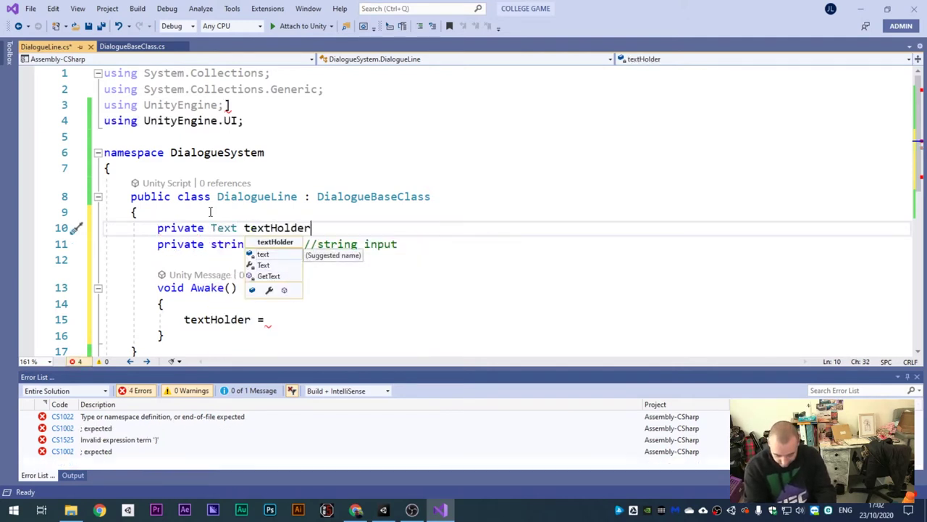
text(; //holder to hold the text)
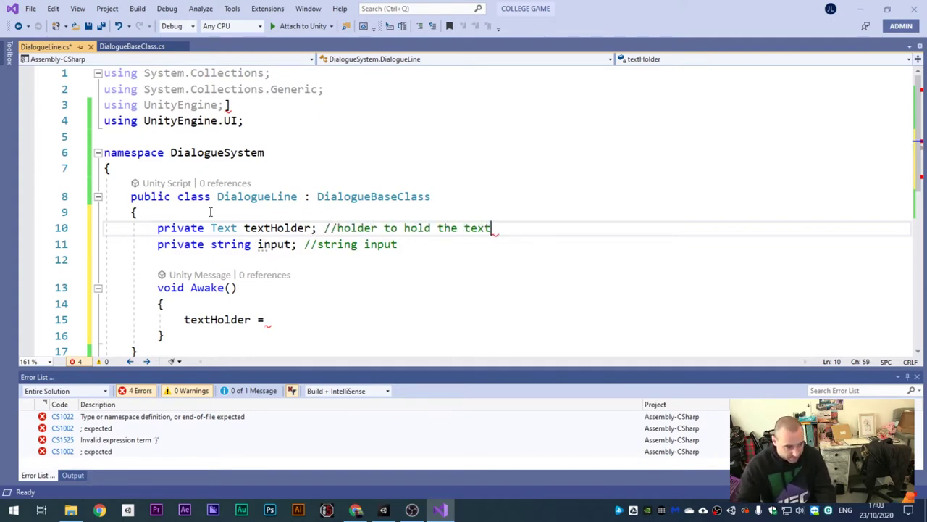
key(ctrl+s)
Step: Complete the textHolder assignment in Awake with "GetComponent<Text>();"
click(316, 316)
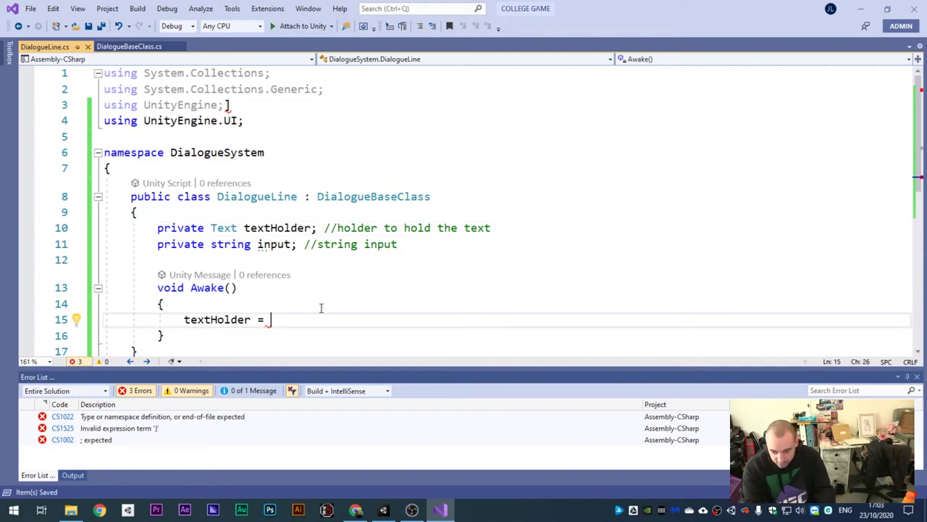
text(GetC)
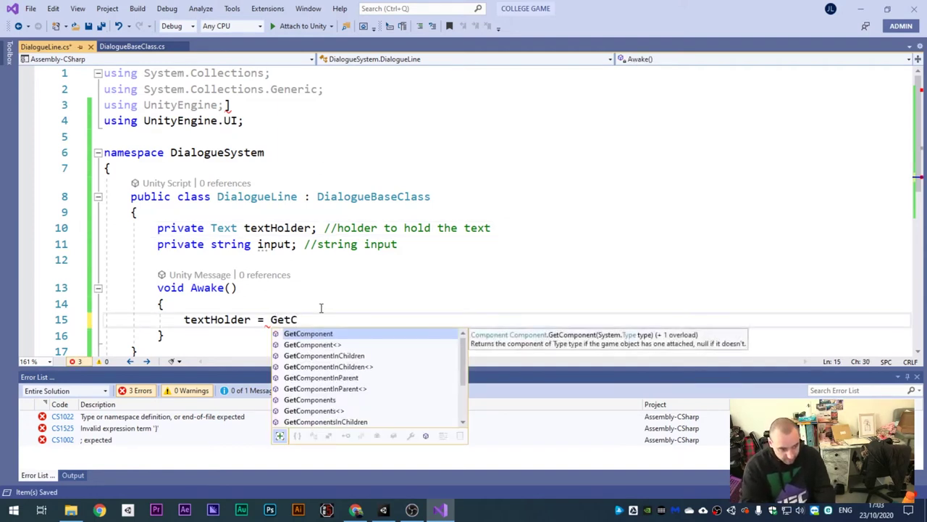
text(omponent<Text)
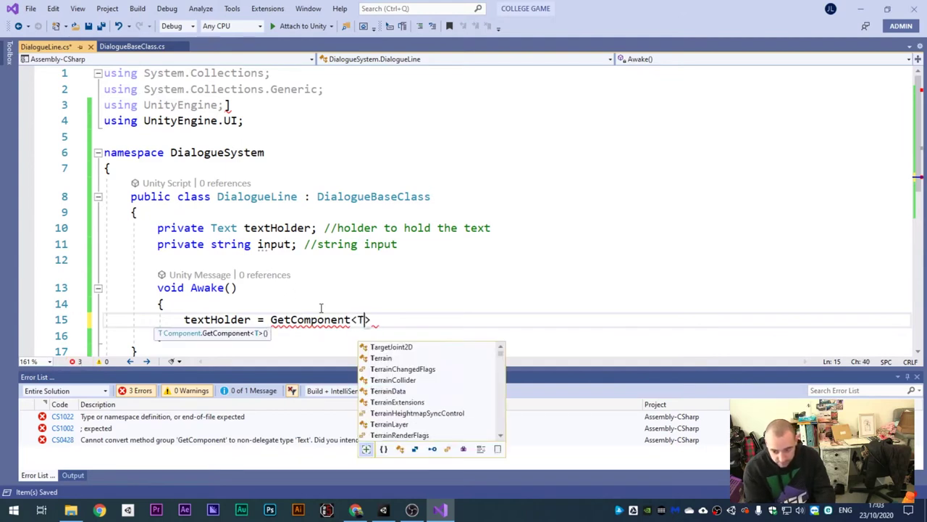
text(>())
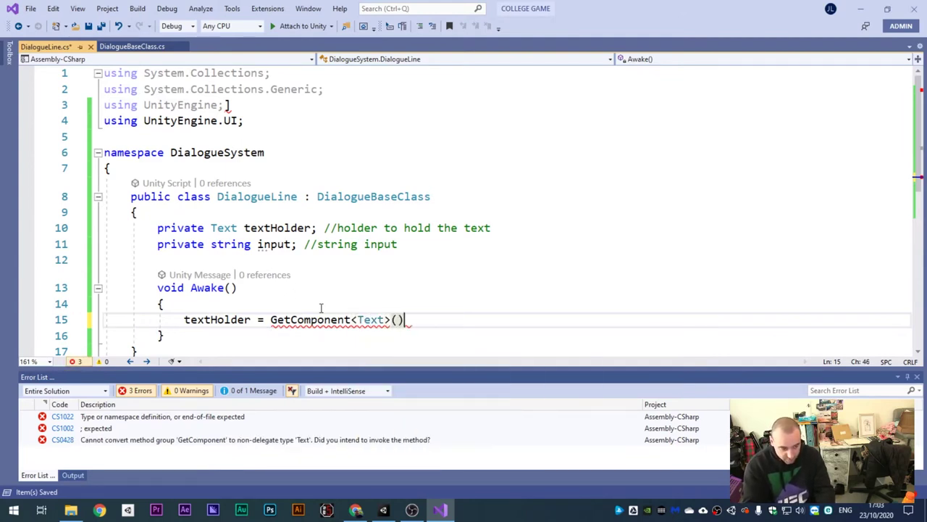
text(; /)
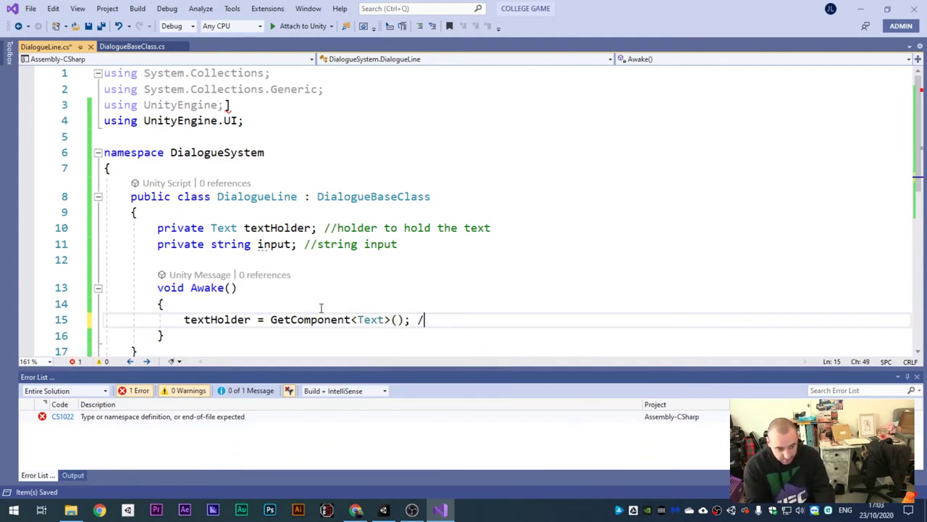
Step: Comment the textHolder assignment with "//stores the text component in the text holder"
text(/stroes)
key(BackSpace)
key(BackSpace)
key(BackSpace)
text(ores the text compo)
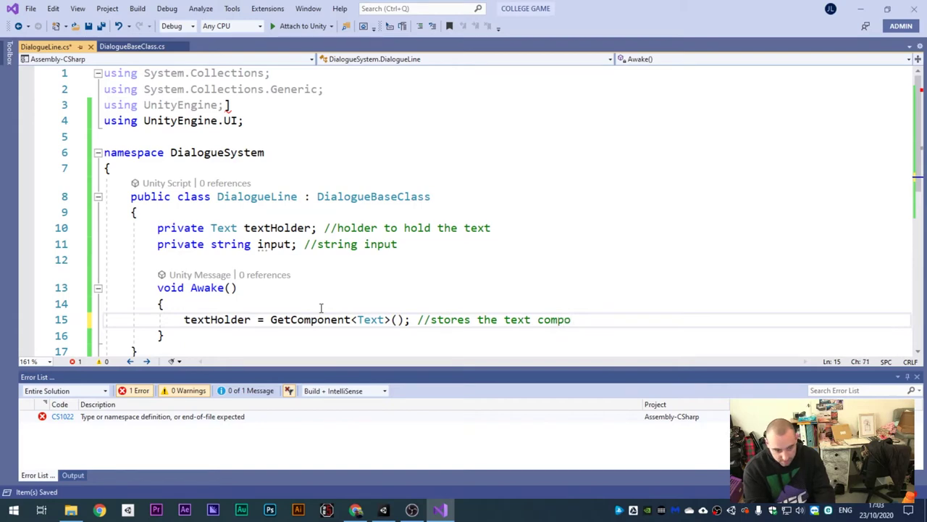
text(nent in the text holder)
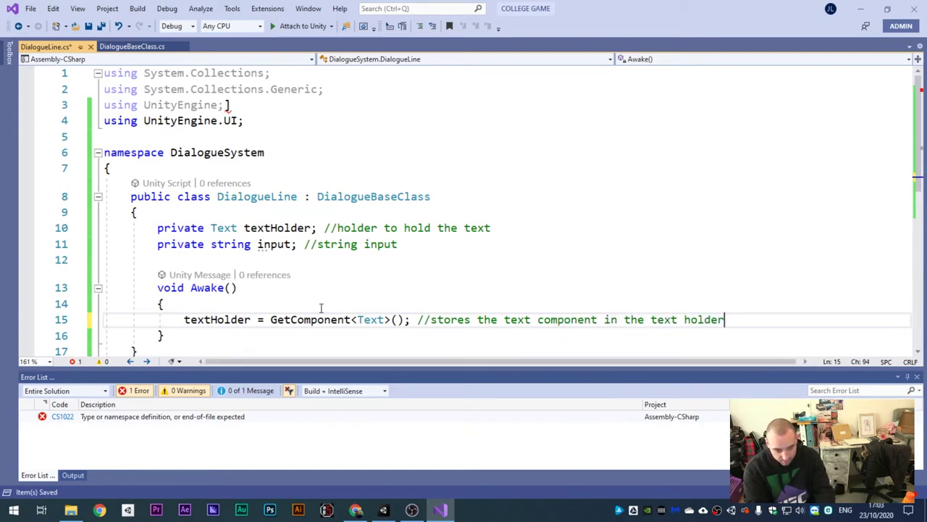
Step: Add "StartCoroutine(WriteText(input, textHolder));" below the textHolder assignment in Awake
key(Return)
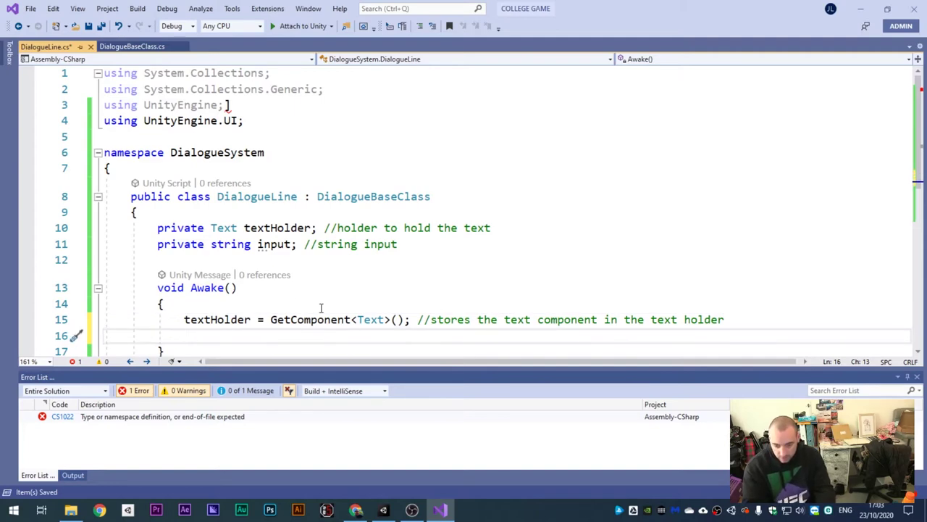
scroll(321, 307, down, 2)
scroll(321, 307, up, 1)
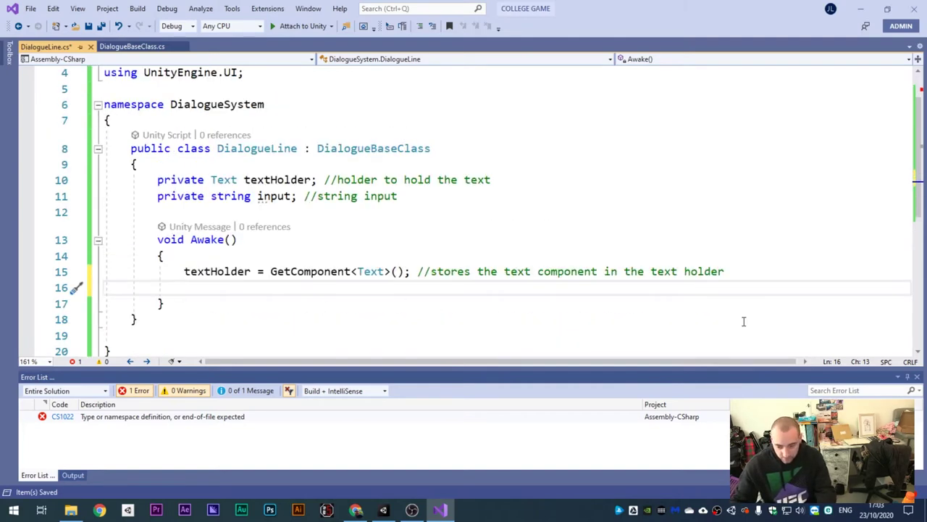
text(Star)
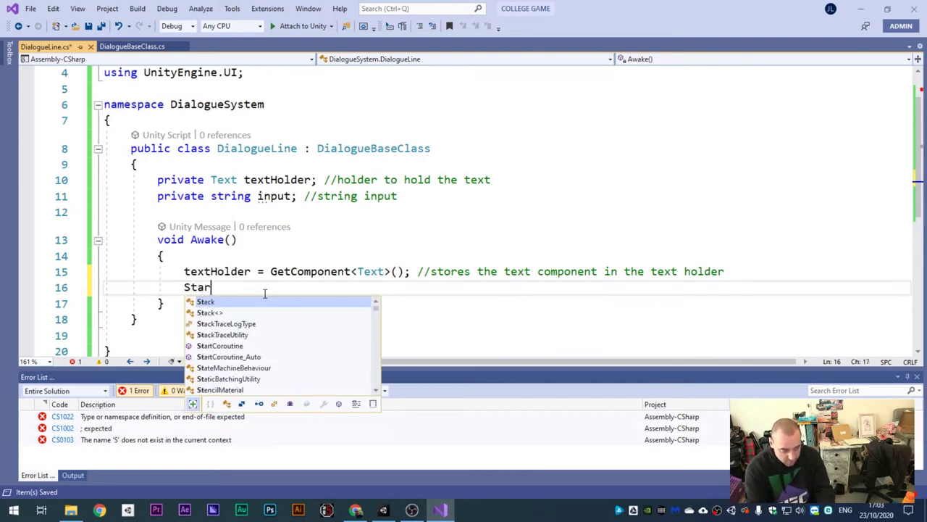
text(tCoroutine(Weir)
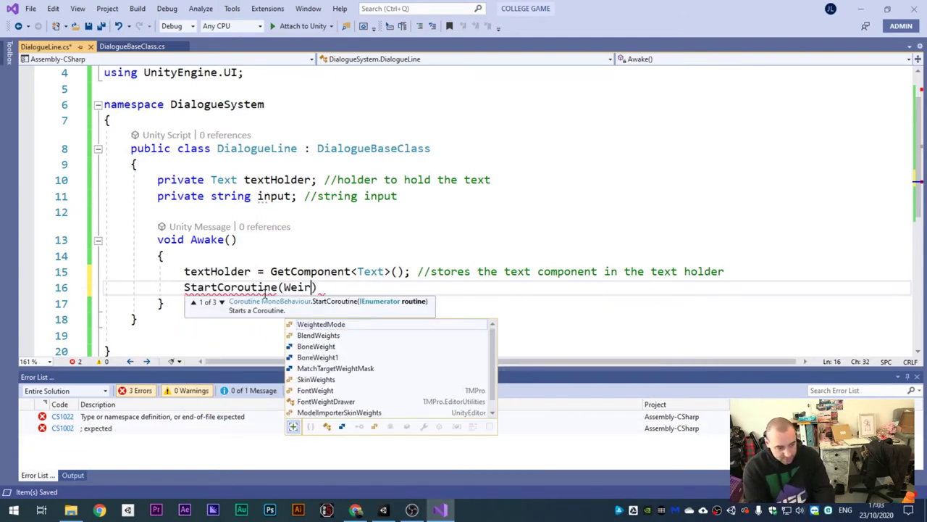
key(BackSpace)
text(riteText)
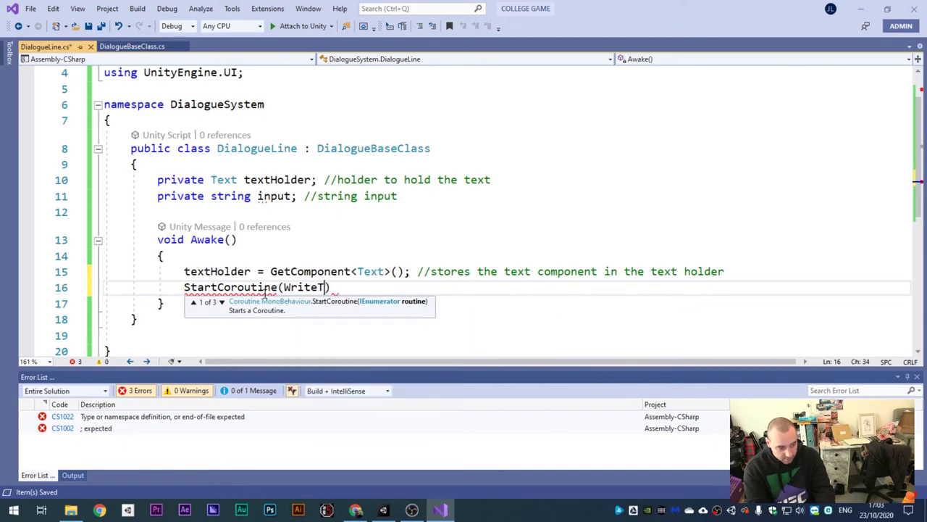
text(()
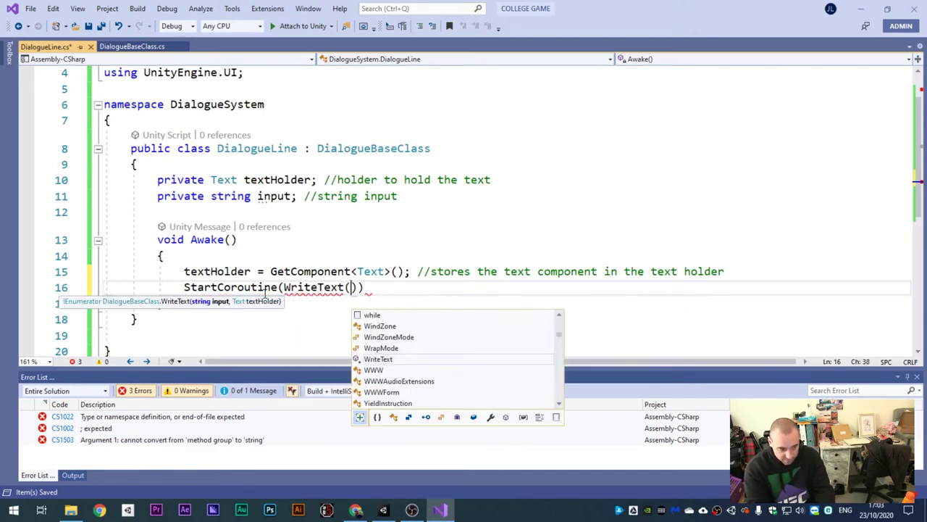
text(input, te)
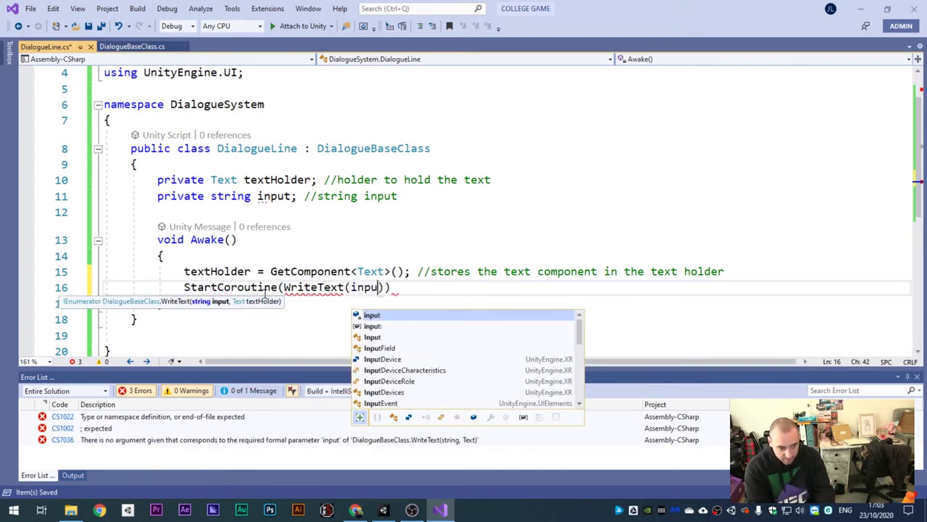
text(xtHolder)
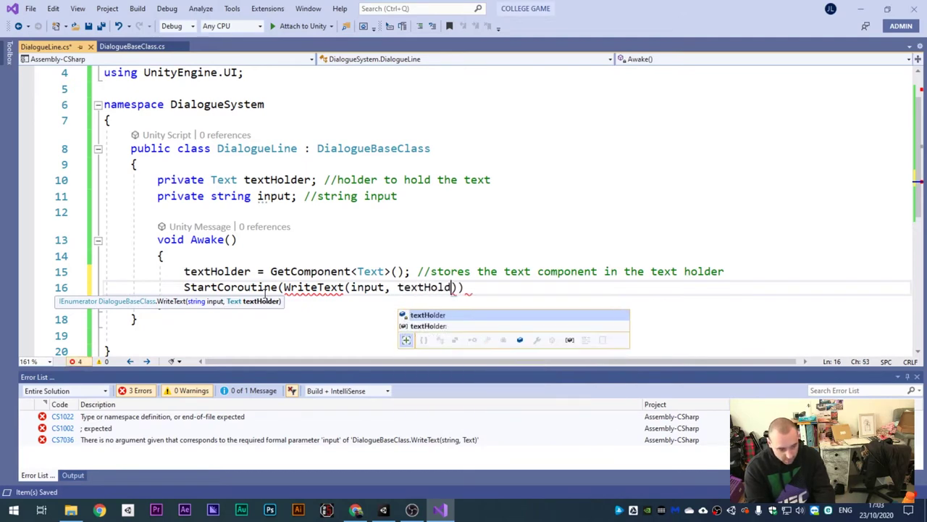
text());)
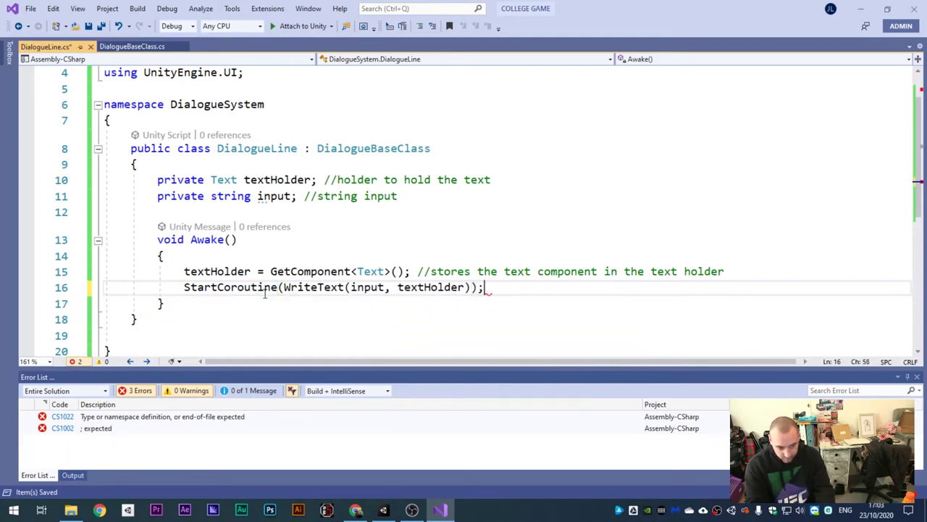
Step: Comment the StartCoroutine line with "//start the coroutine" and save the script
text( //syar)
key(BackSpace)
key(BackSpace)
key(BackSpace)
text(tart the)
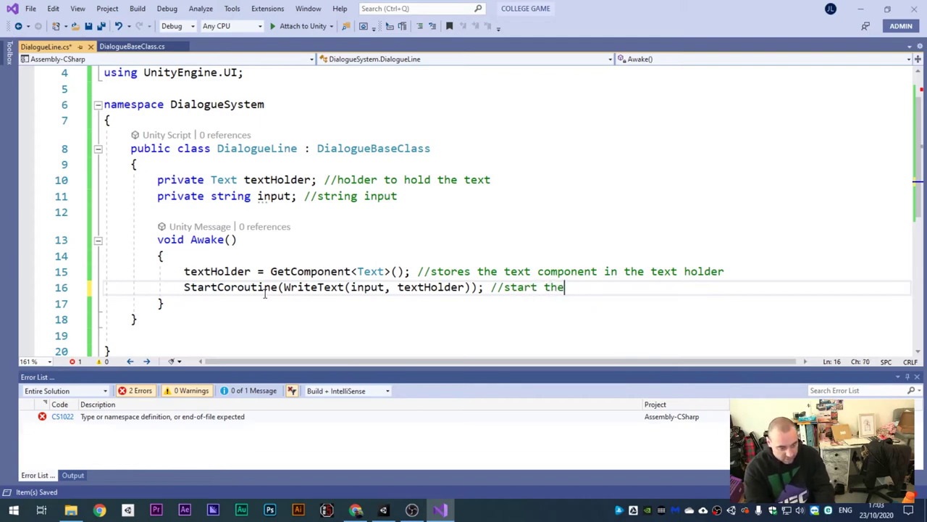
text( coroutine)
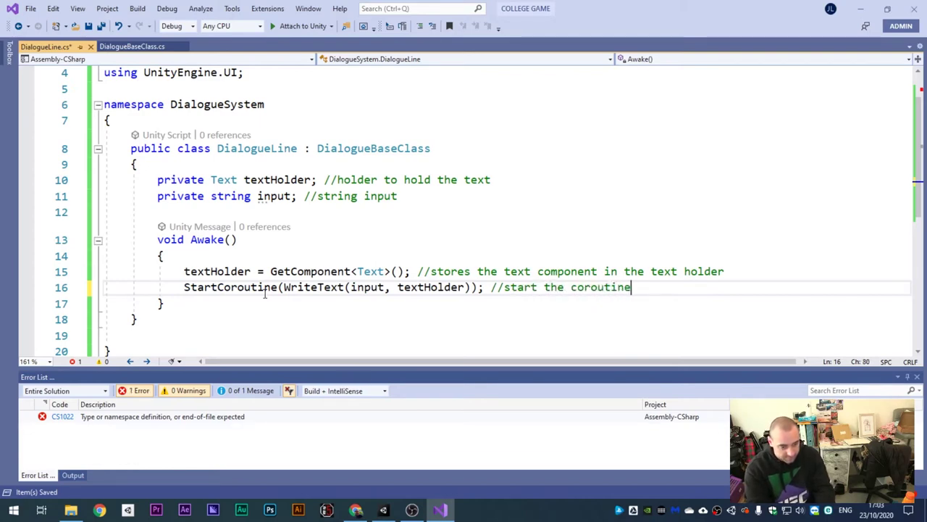
key(ctrl+s)
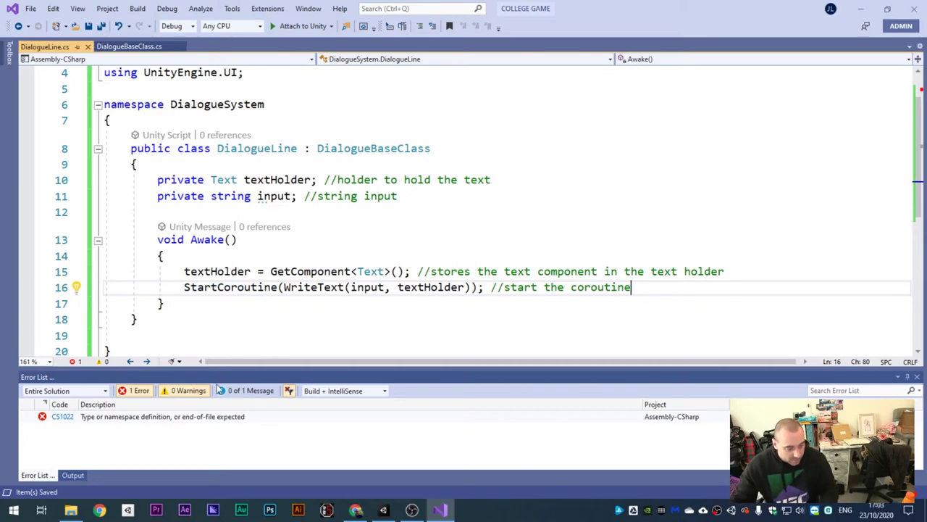
Step: Open the compile error from Unity and delete the stray "]" after "using UnityEngine;" in the DialogueLine script
click(378, 511)
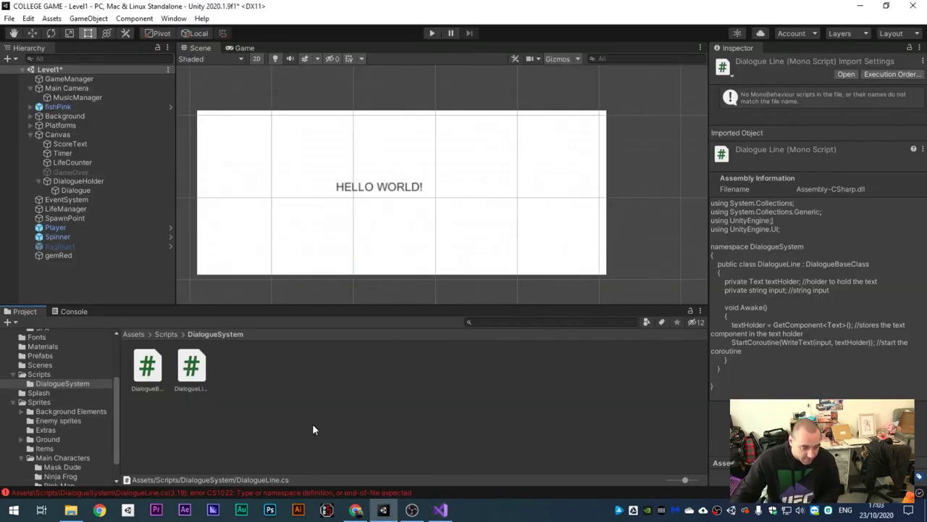
double_click(323, 492)
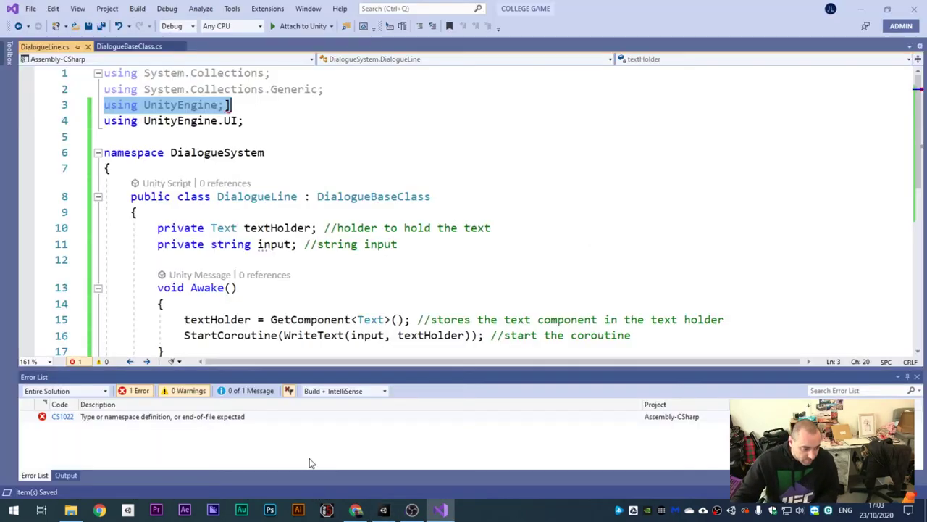
click(239, 105)
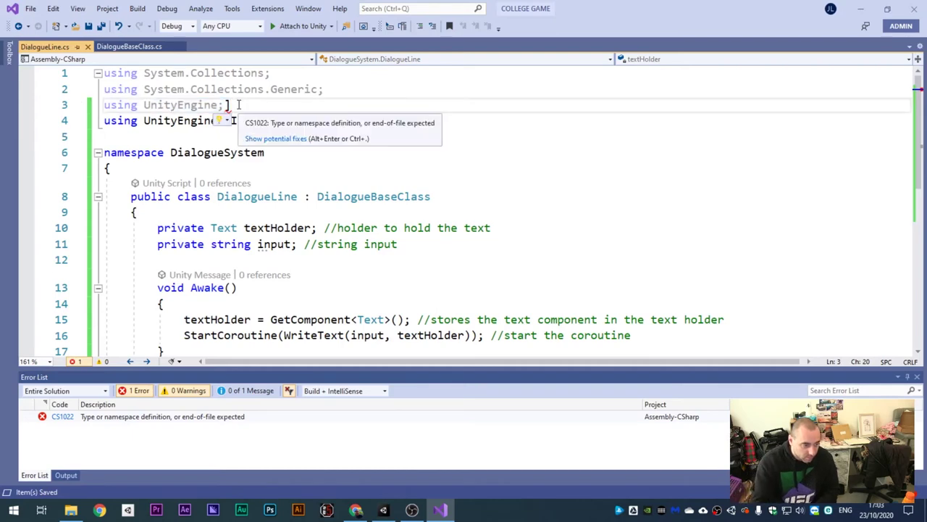
key(BackSpace)
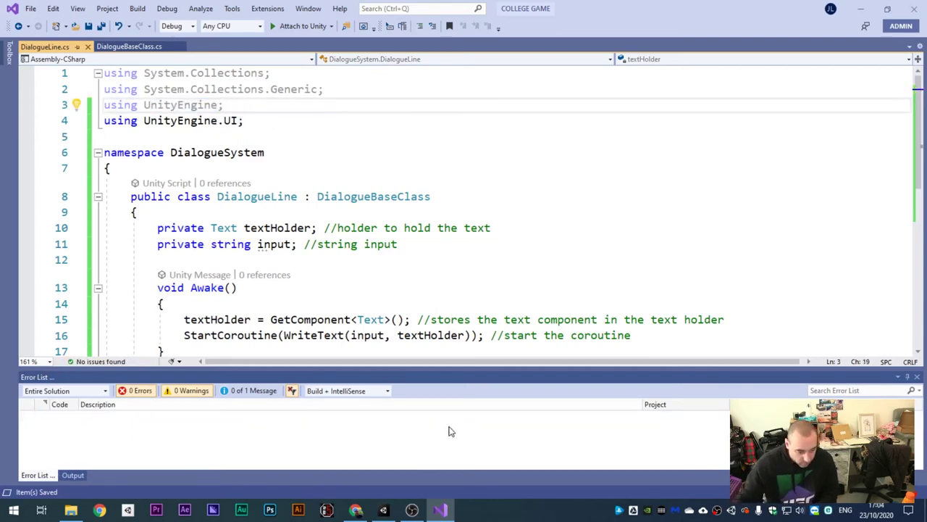
Step: Switch to Unity and clear the text content of the Dialogue object under DialogueHolder
click(383, 509)
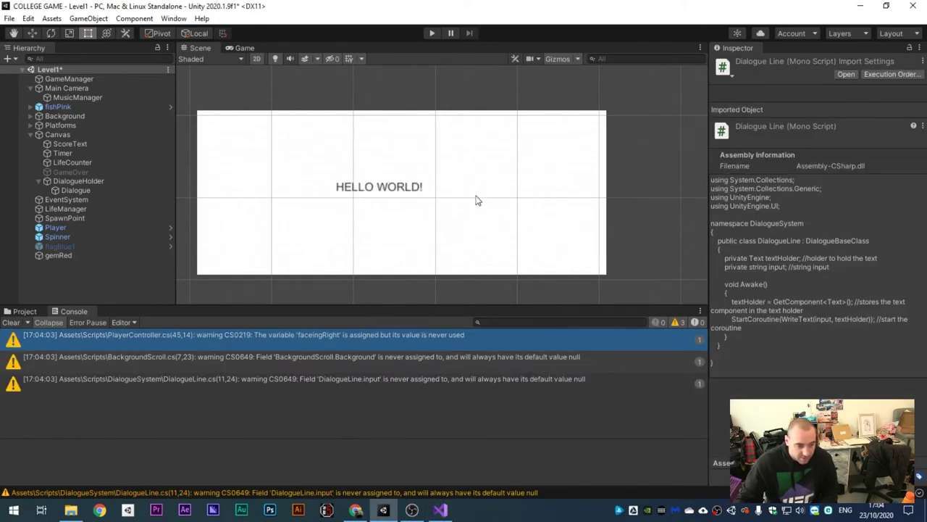
click(131, 191)
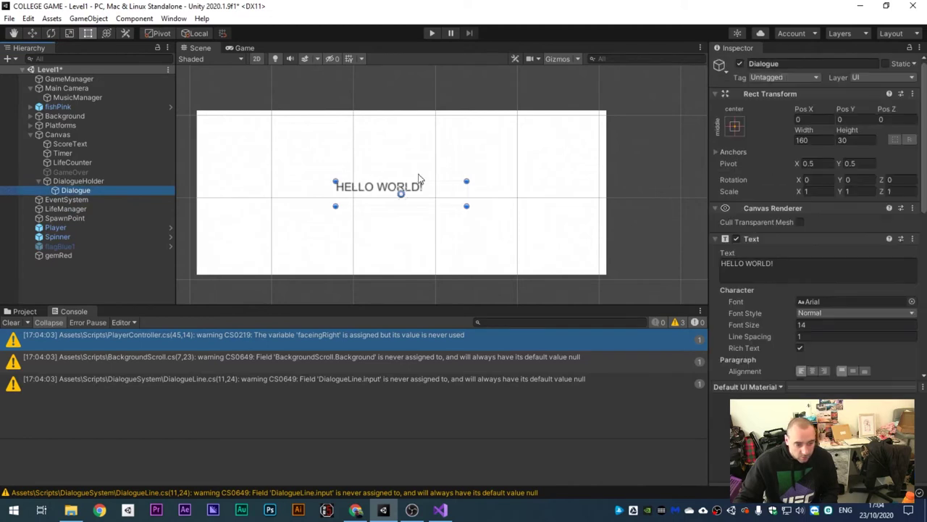
click(812, 271)
key(ctrl+a)
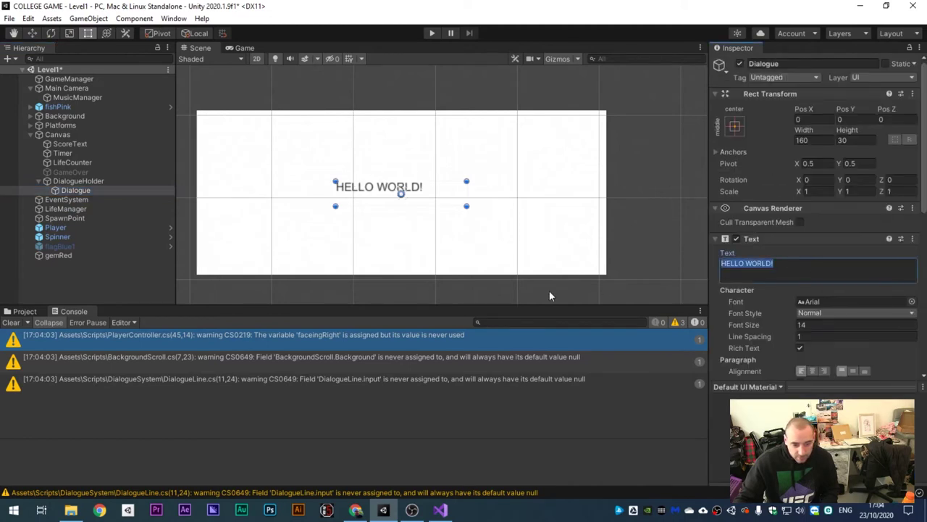
key(BackSpace)
Step: Attach the DialogueLine script to the Dialogue object, save the scene and check the script's component settings
scroll(776, 299, down, 5)
scroll(776, 298, up, 3)
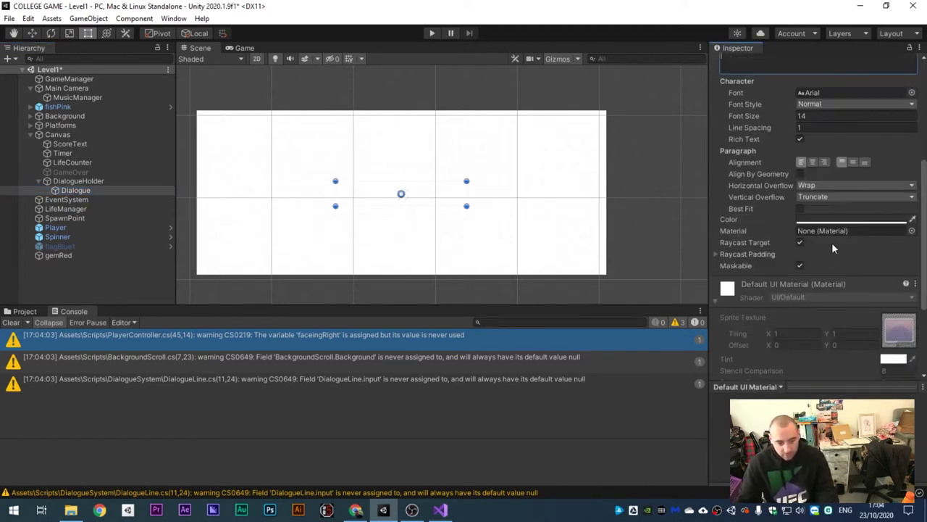
scroll(825, 214, up, 3)
scroll(826, 213, down, 3)
scroll(823, 226, down, 3)
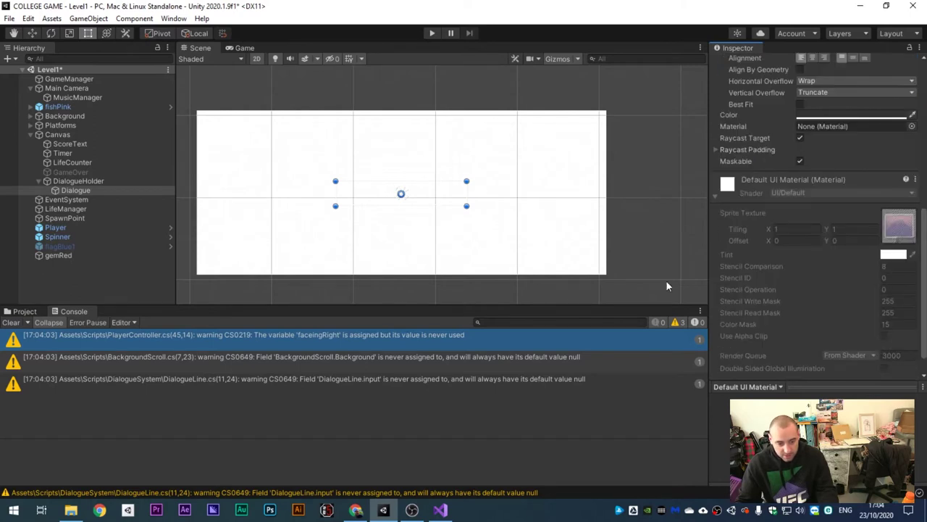
click(22, 312)
drag(184, 377, 99, 191)
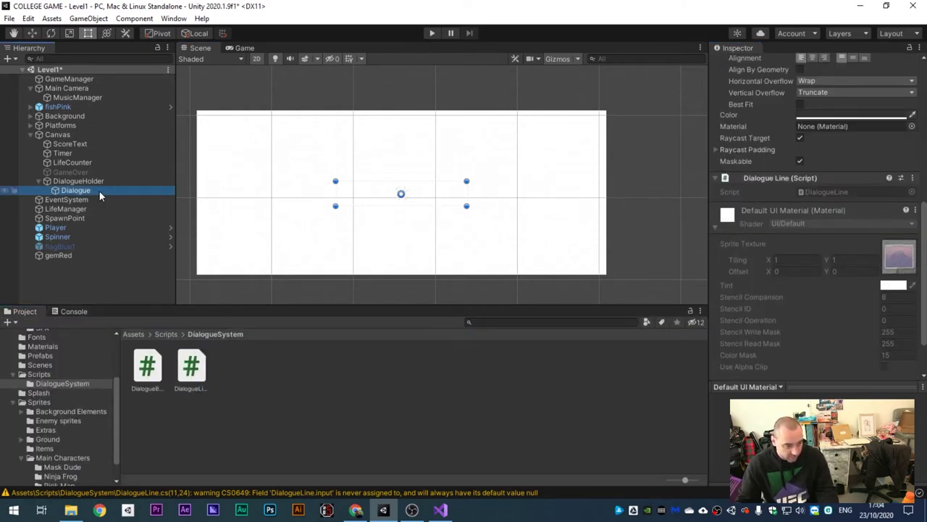
scroll(809, 242, up, 3)
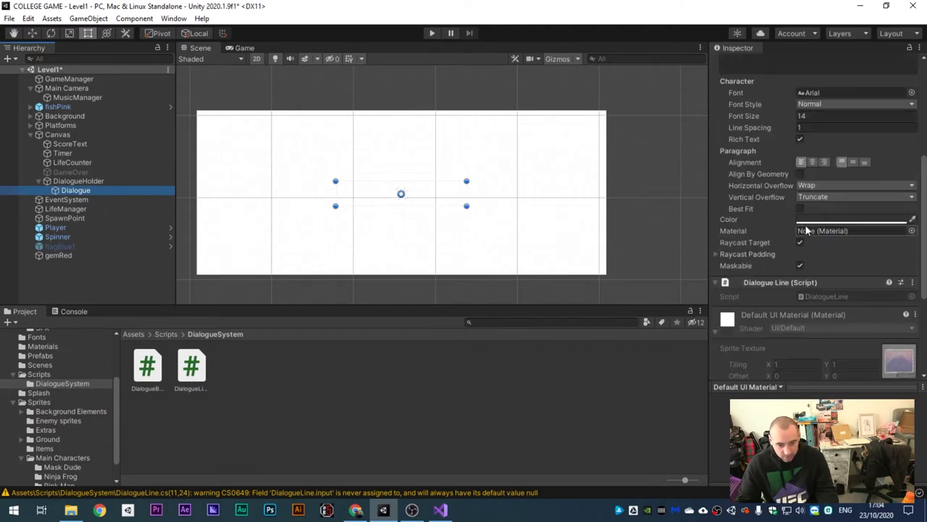
click(607, 412)
key(ctrl+s)
click(61, 190)
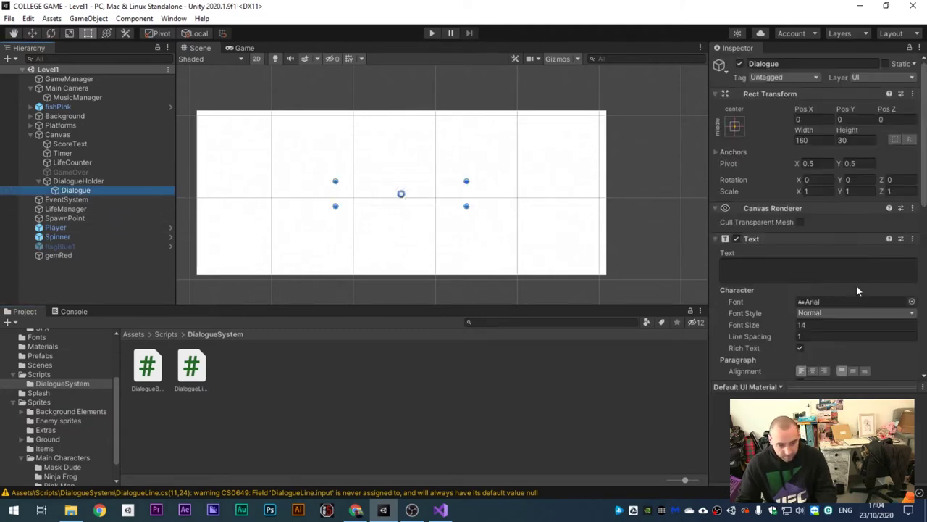
scroll(857, 286, down, 10)
scroll(857, 286, up, 3)
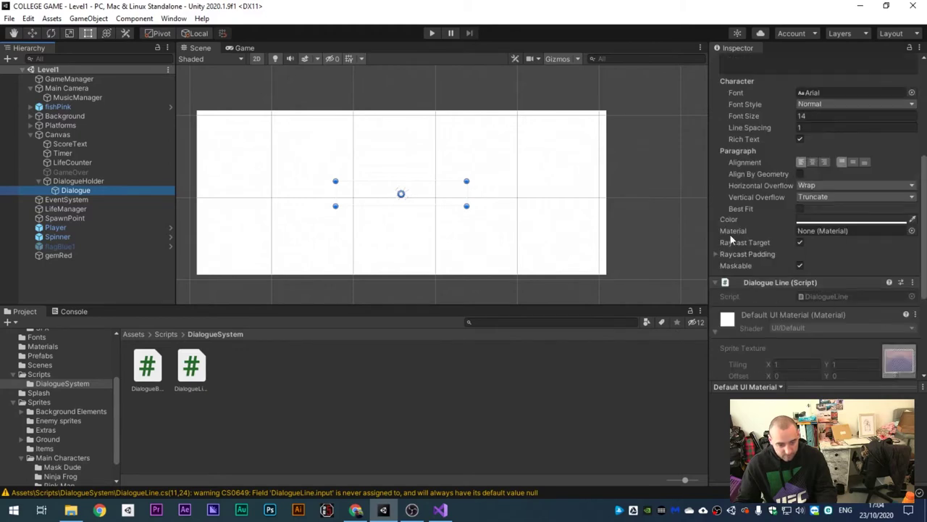
Step: Switch to Visual Studio and try putting a [SerialiseField] attribute before the textHolder declaration, then cut it out
click(438, 510)
click(156, 232)
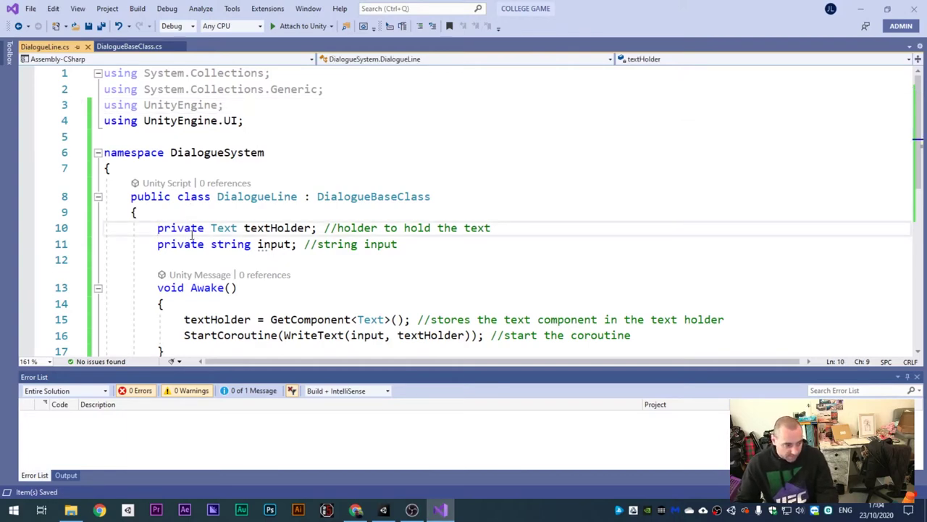
text([Seroa)
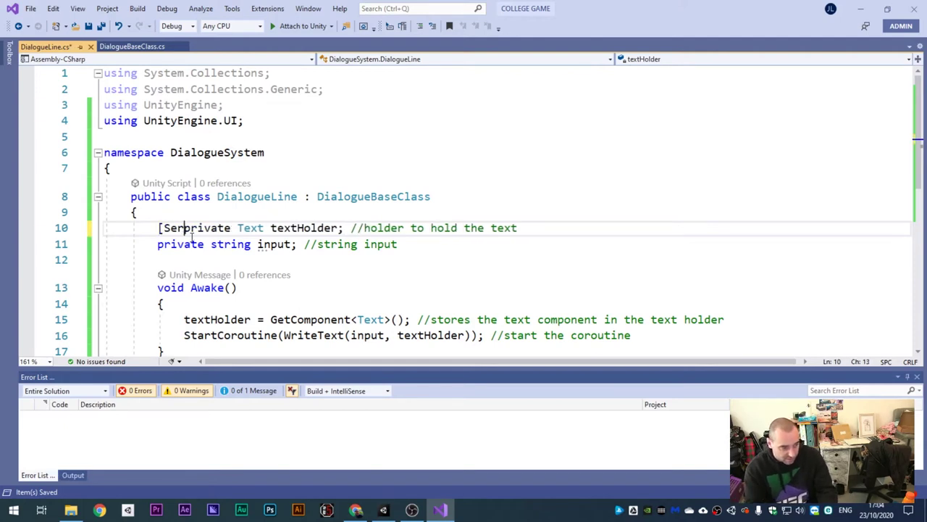
key(BackSpace)
key(BackSpace)
text(ialise)
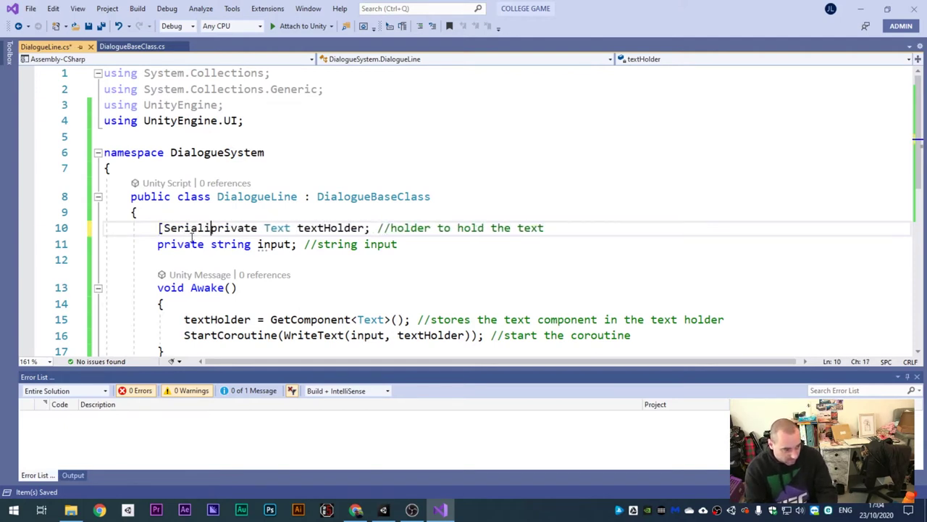
text(Field])
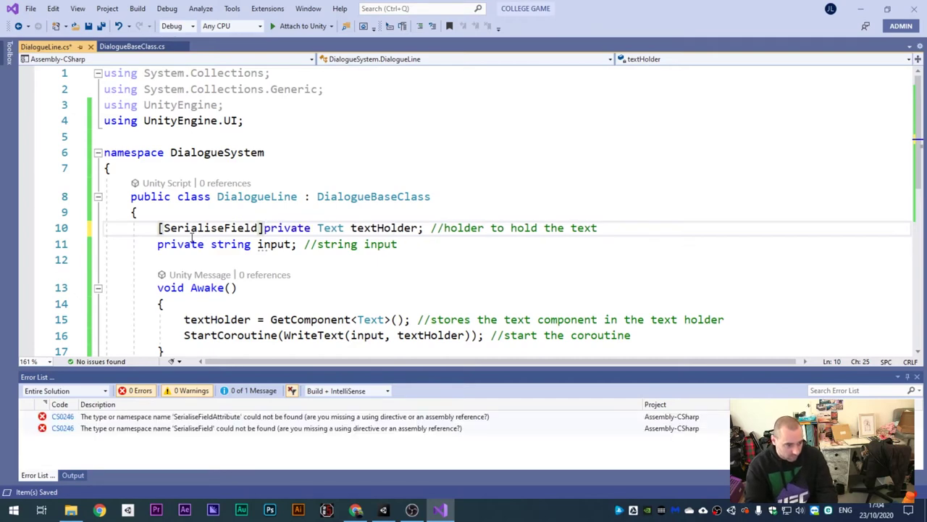
key(Down)
key(Left)
key(Up)
key(Home)
key(Home)
key(Right)
key(Right)
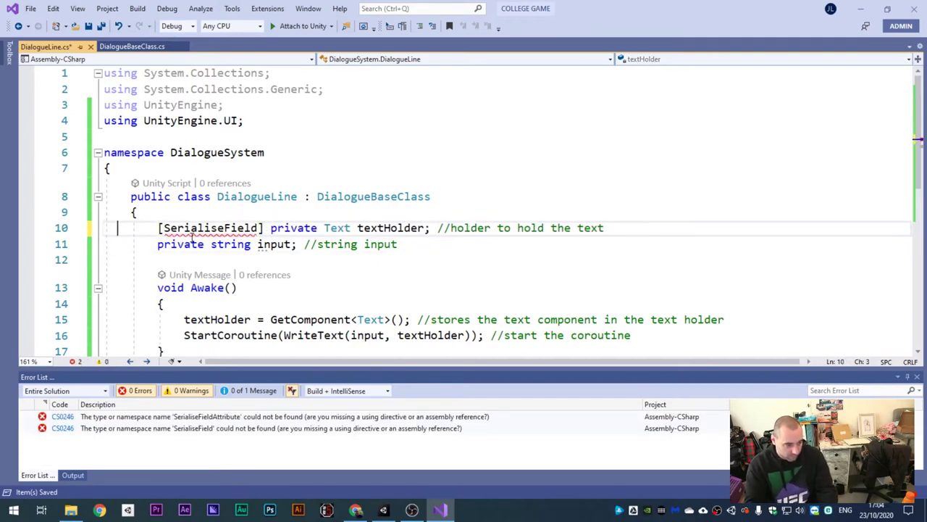
drag(271, 227, 158, 229)
key(ctrl+x)
Step: Add the [SerializeField] attribute in front of the private string input declaration and save the script
key(Down)
text([Serialise)
key(BackSpace)
key(BackSpace)
key(BackSpace)
text(z)
key(BackSpace)
text(ize)
key(BackSpace)
text(eField)
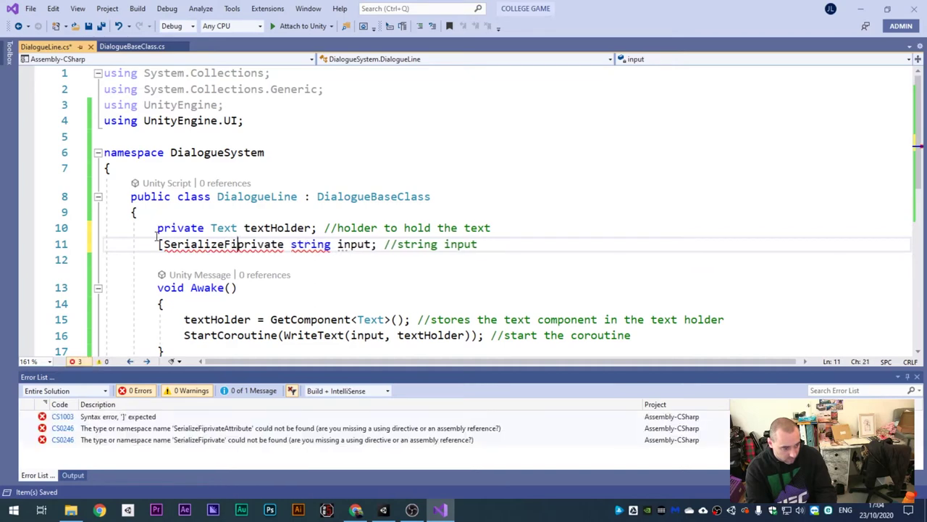
text(])
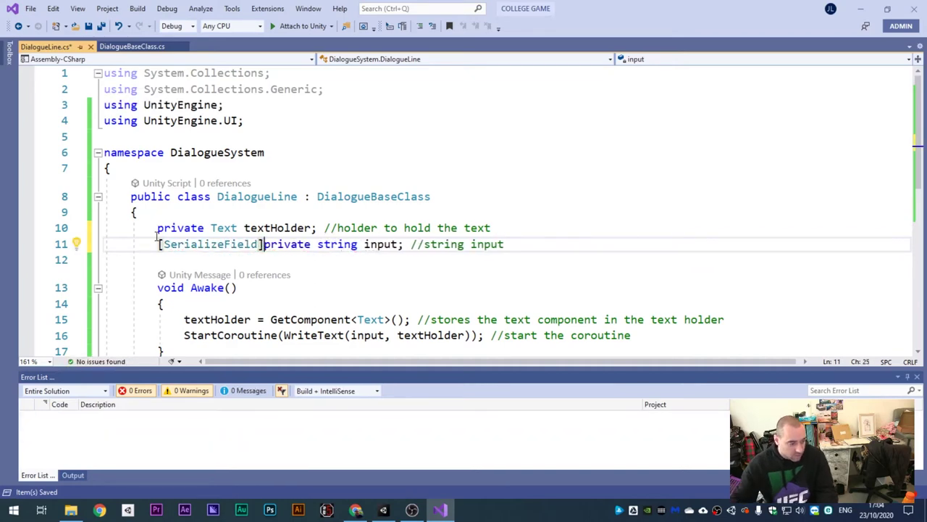
key(ctrl+s)
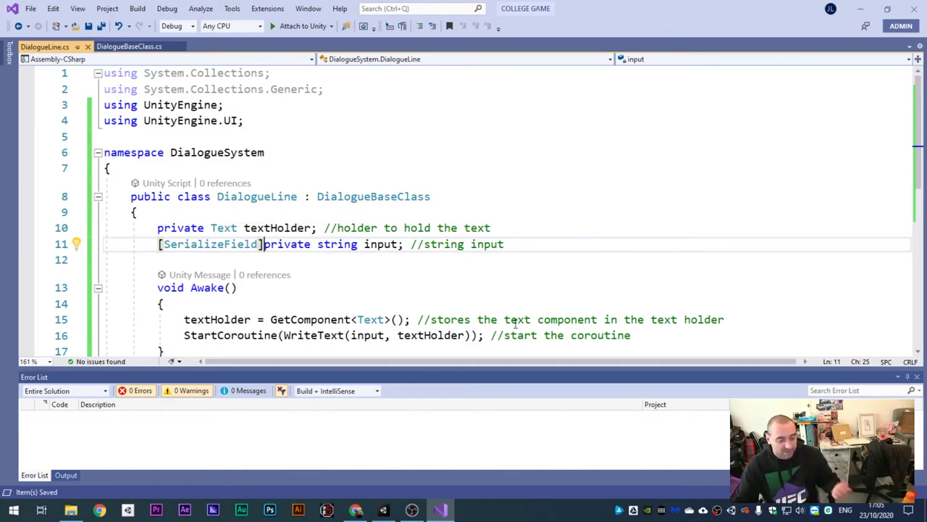
Step: Switch to Unity and set the Dialogue Line component's Input to "Hello World!" on the Dialogue object
click(383, 509)
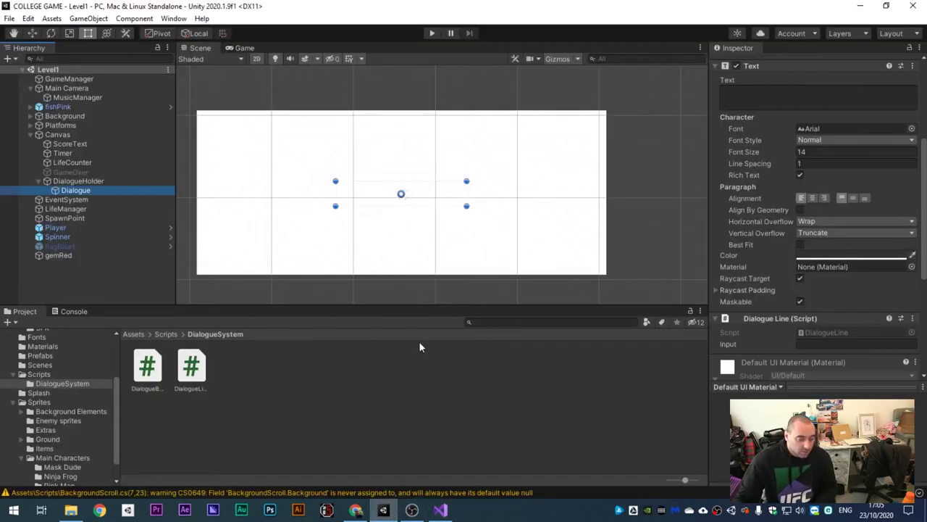
scroll(786, 268, down, 3)
click(810, 239)
text(Hello World!)
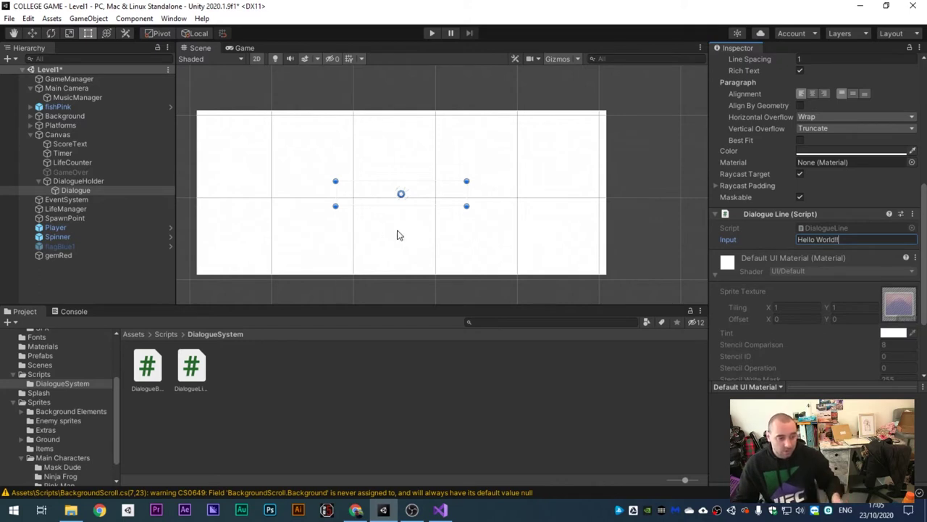
Step: Play the scene to test how the dialogue text is written in the dialogue box, then stop the playback
click(416, 507)
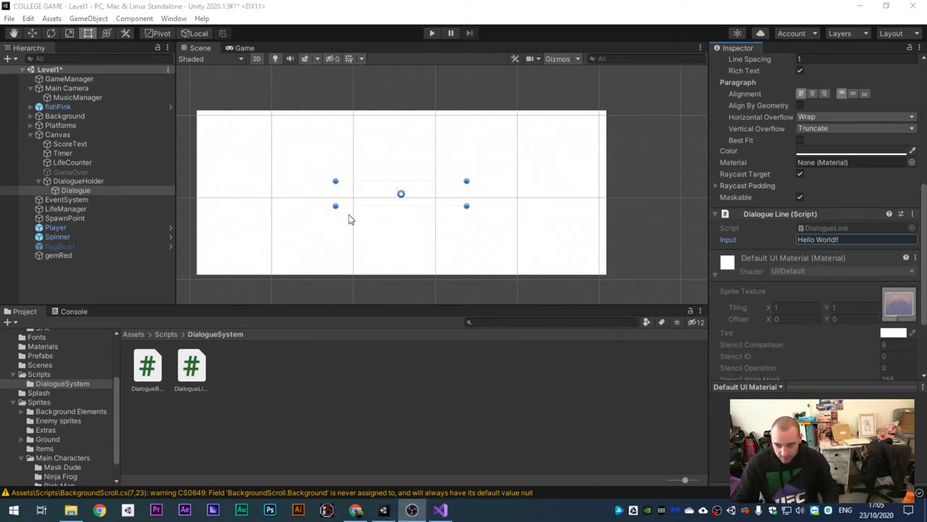
click(433, 33)
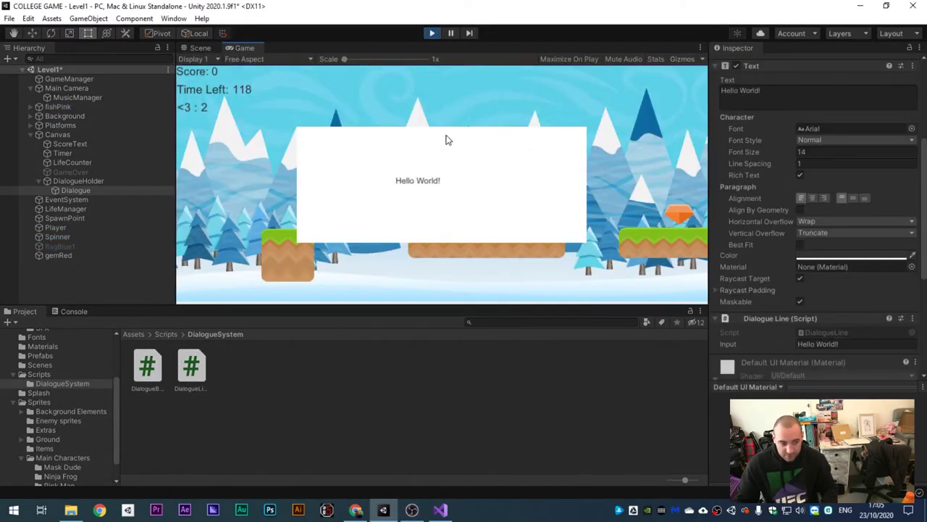
click(432, 34)
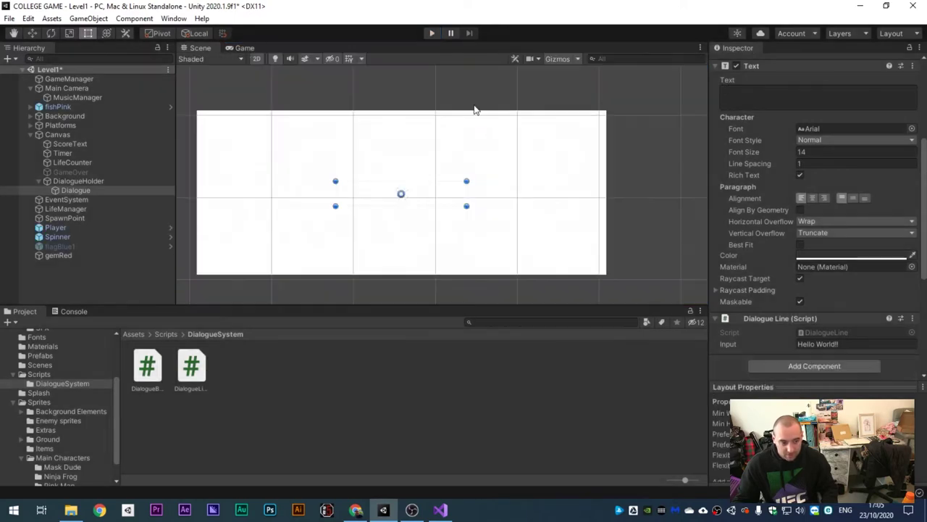
Step: Deactivate the MusicManager object under Main Camera and save the scene
click(139, 97)
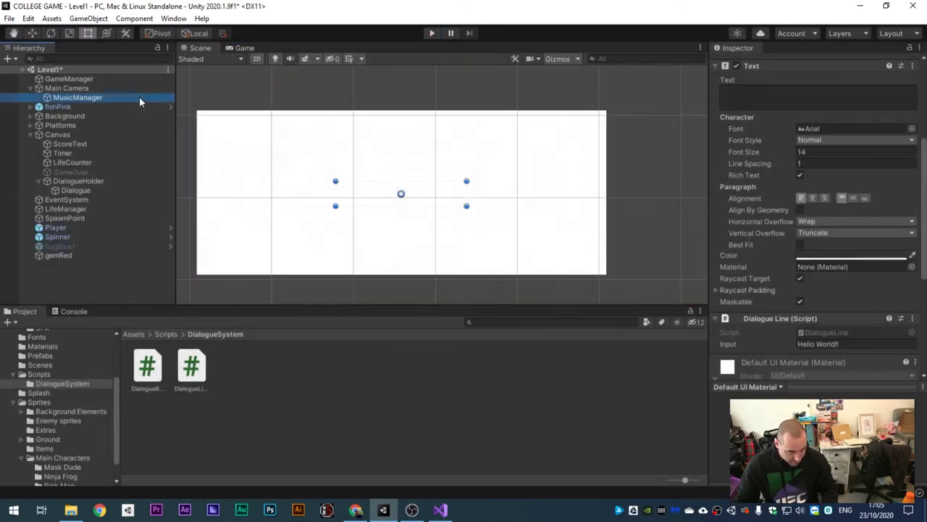
click(739, 64)
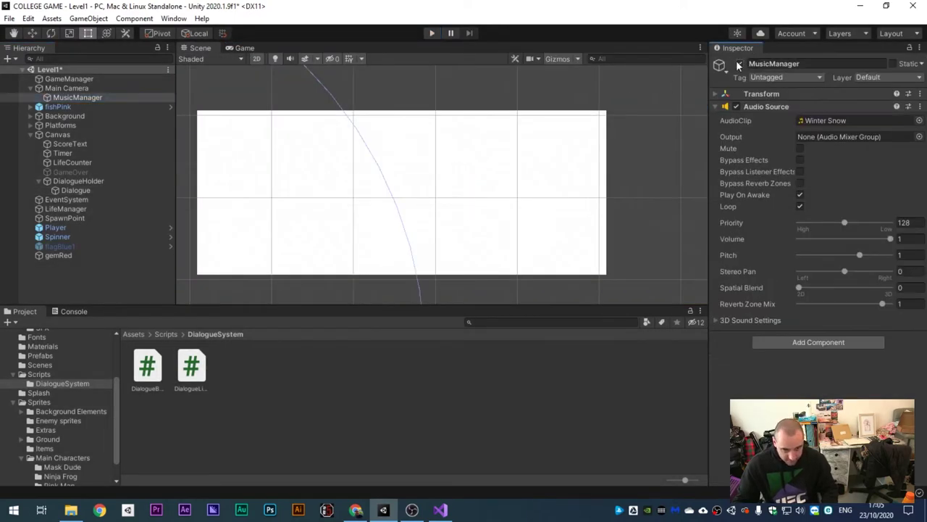
click(572, 382)
key(ctrl+s)
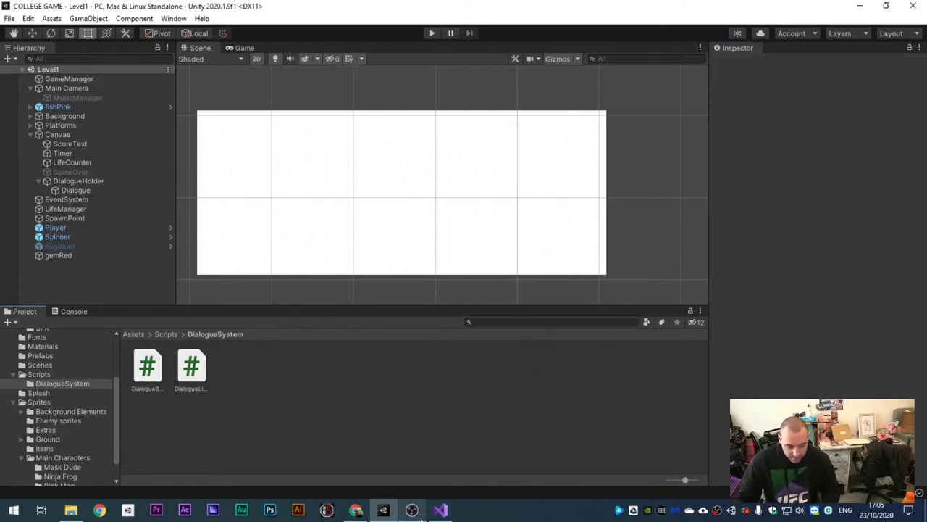
Step: Switch to Visual Studio, add Color textColor and Font textFont parameters to the WriteText method in DialogueBaseClass.cs and save the script
click(355, 509)
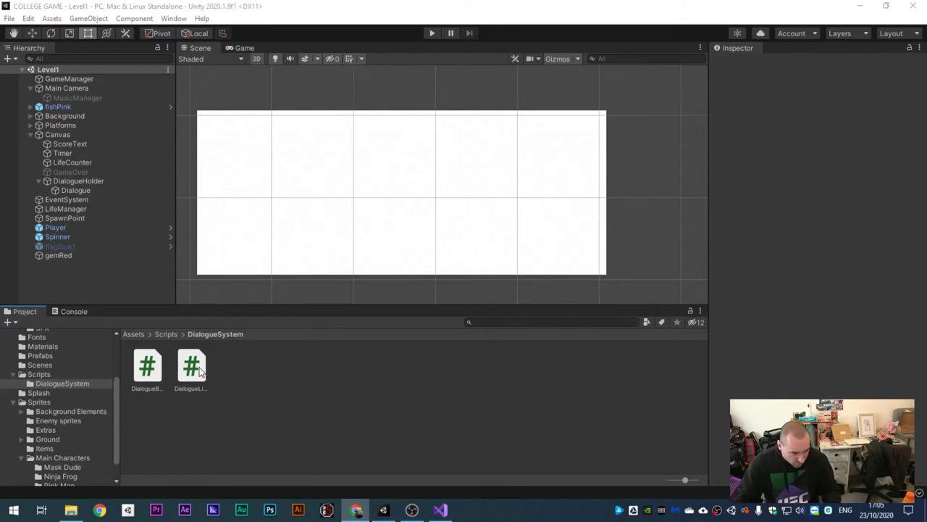
click(441, 509)
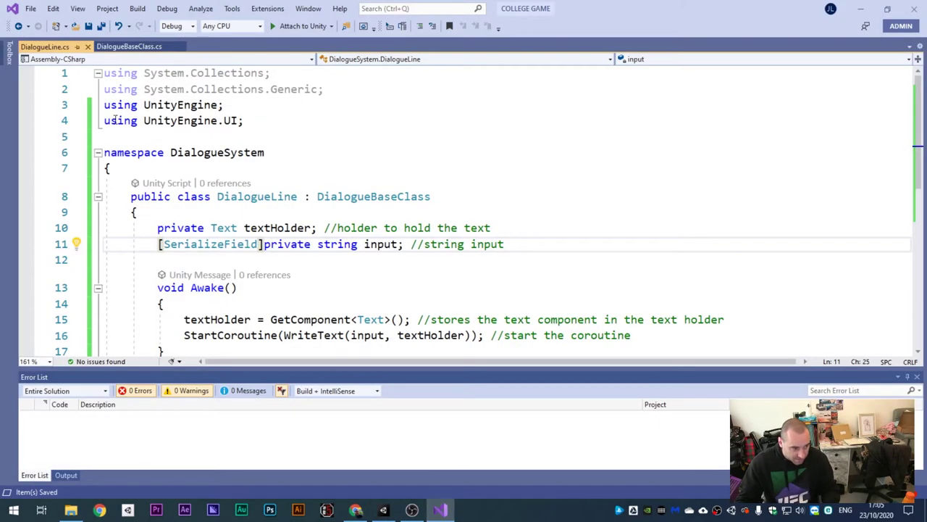
click(130, 47)
click(355, 509)
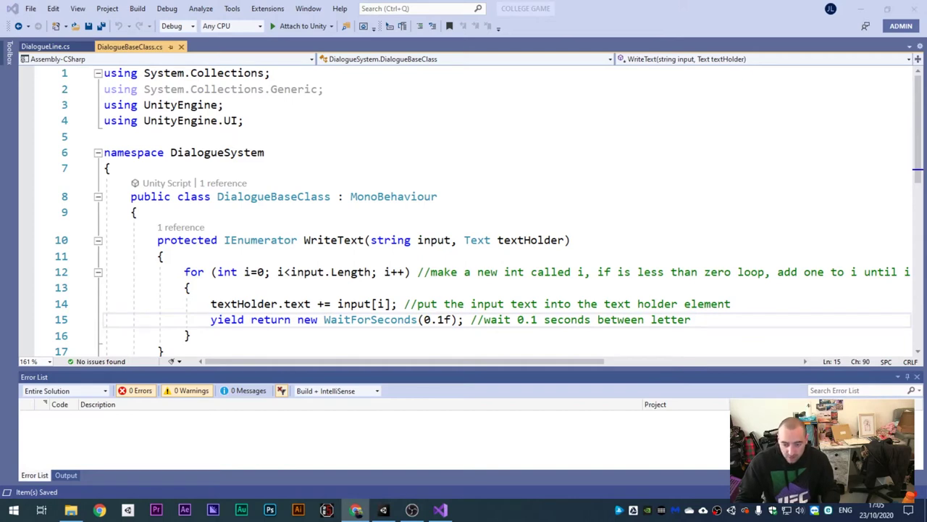
mouse_move(538, 360)
mouse_down()
mouse_move(590, 360)
mouse_move(548, 360)
mouse_up()
click(545, 242)
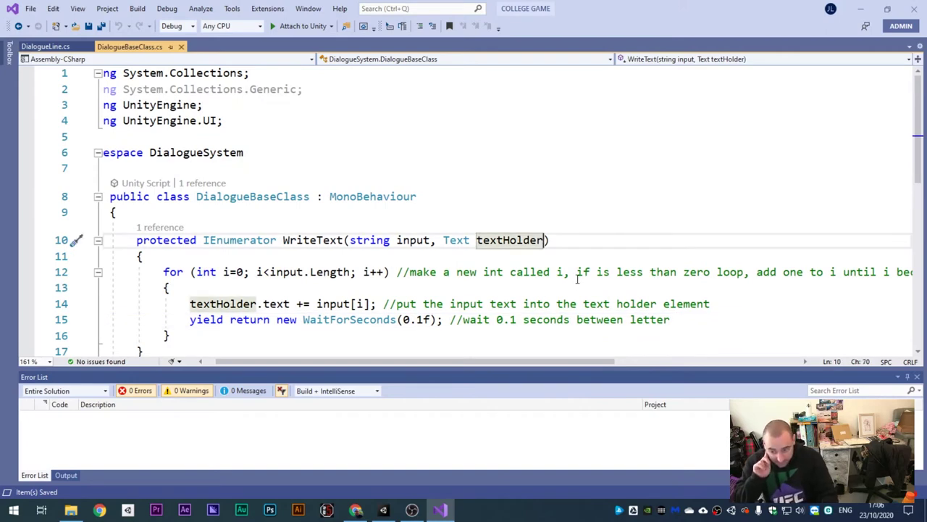
text(, Color text)
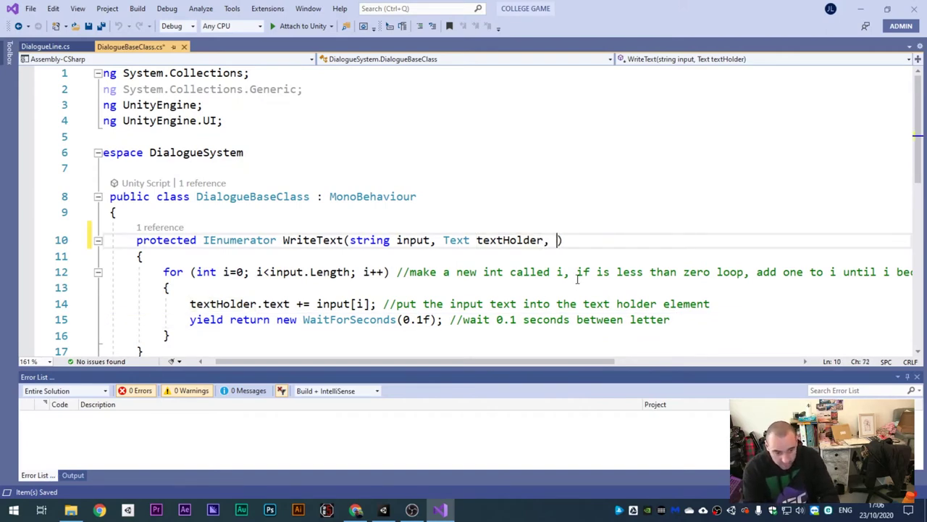
text(Color textCo)
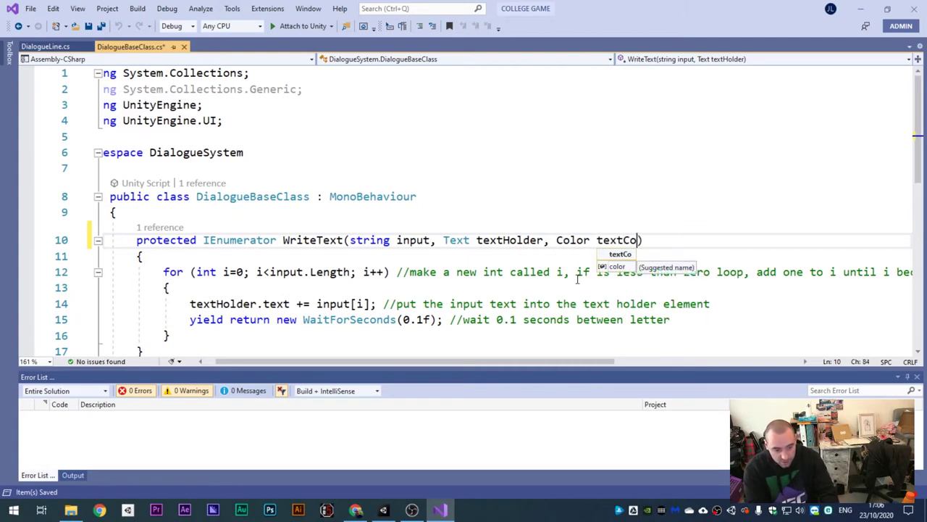
text(, Font tex)
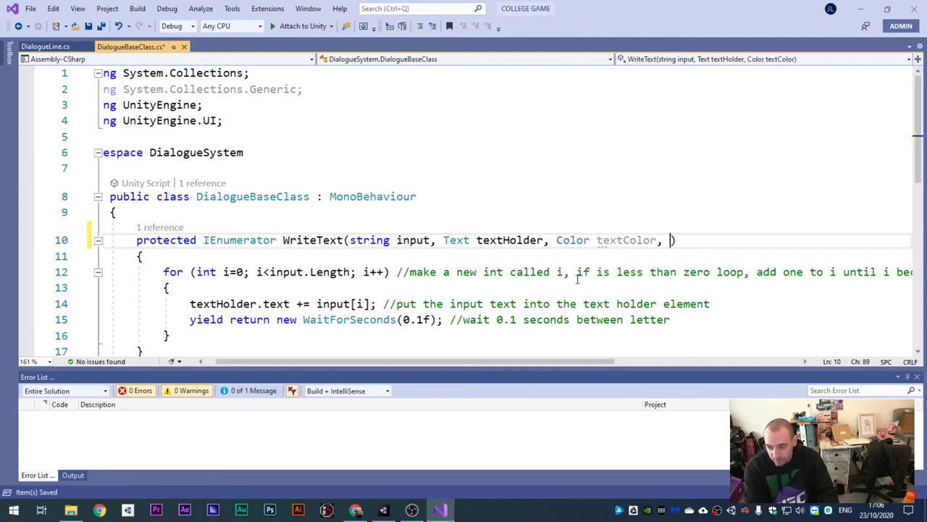
text(tFont textD)
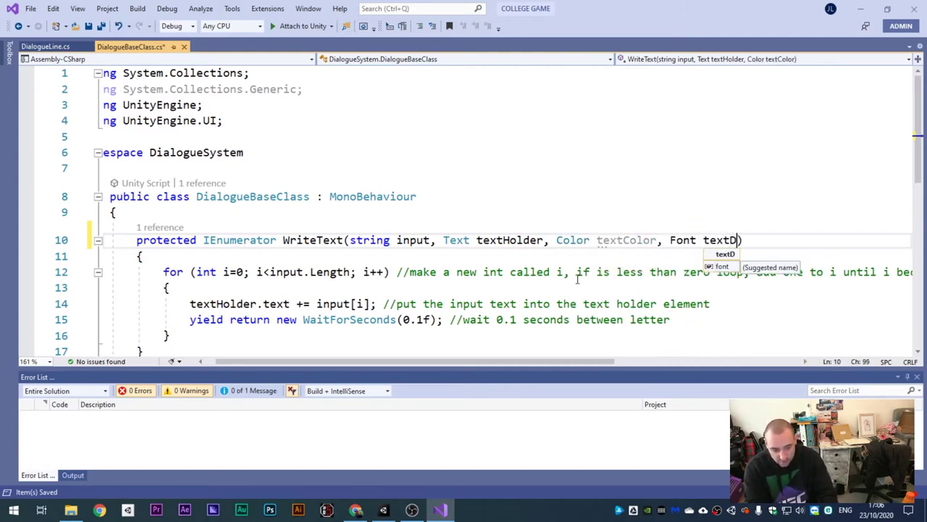
key(ctrl+s)
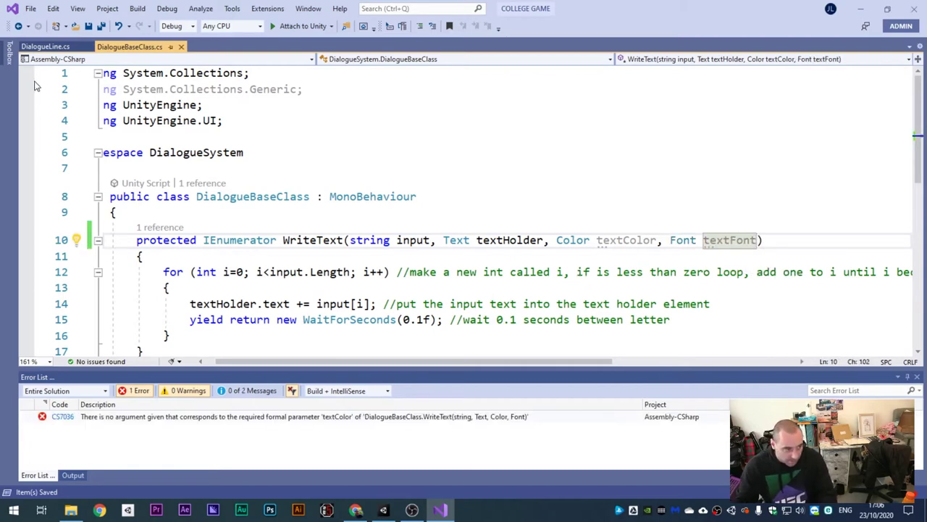
Step: In DialogueLine.cs, add a [Header("Text Options")] attribute above the serialized input field, set apart by an empty line, and save
click(42, 47)
scroll(246, 216, down, 1)
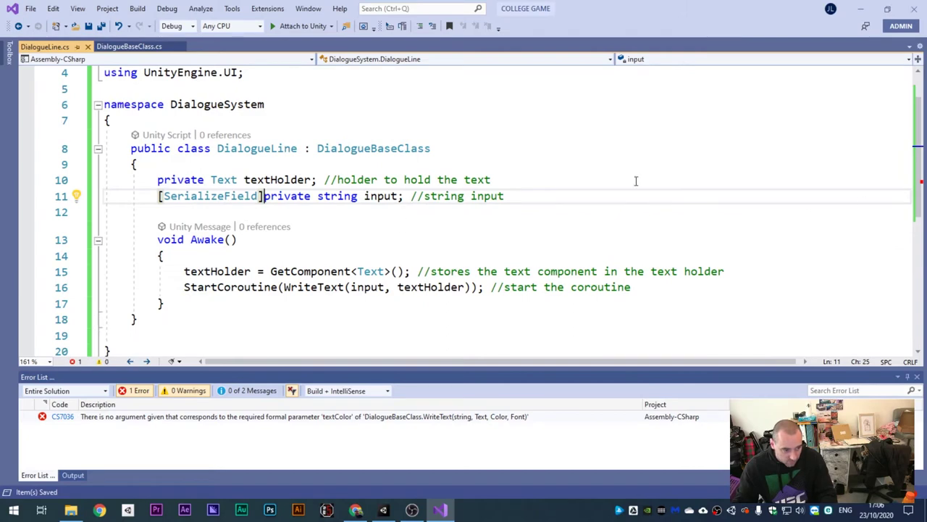
click(520, 177)
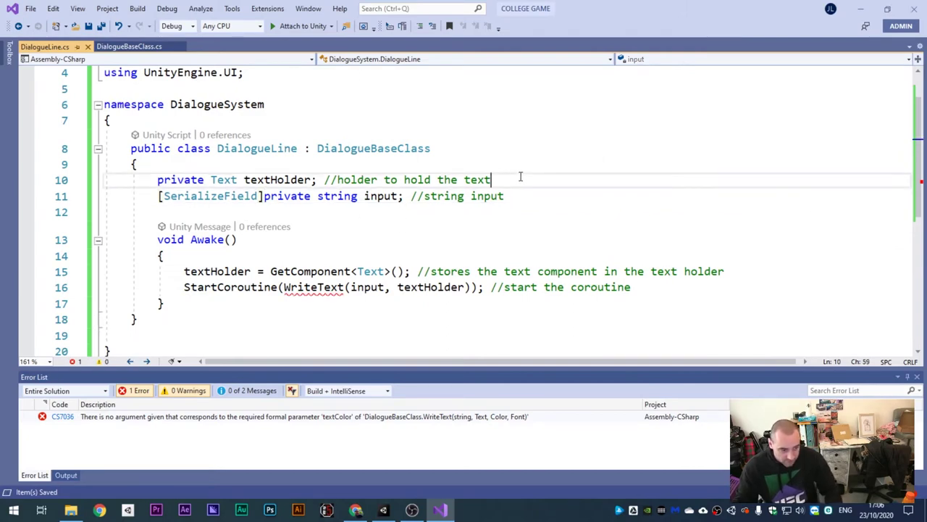
key(Return)
key(Return)
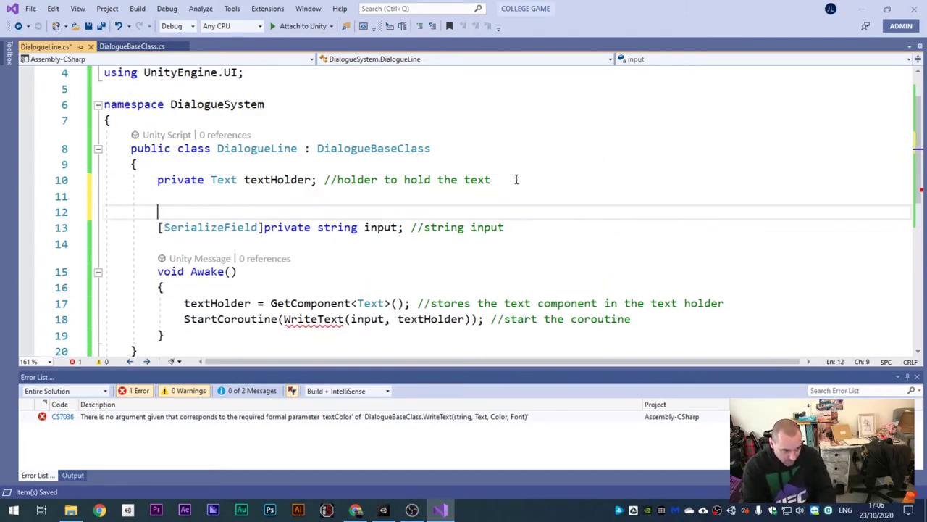
text([Heade)
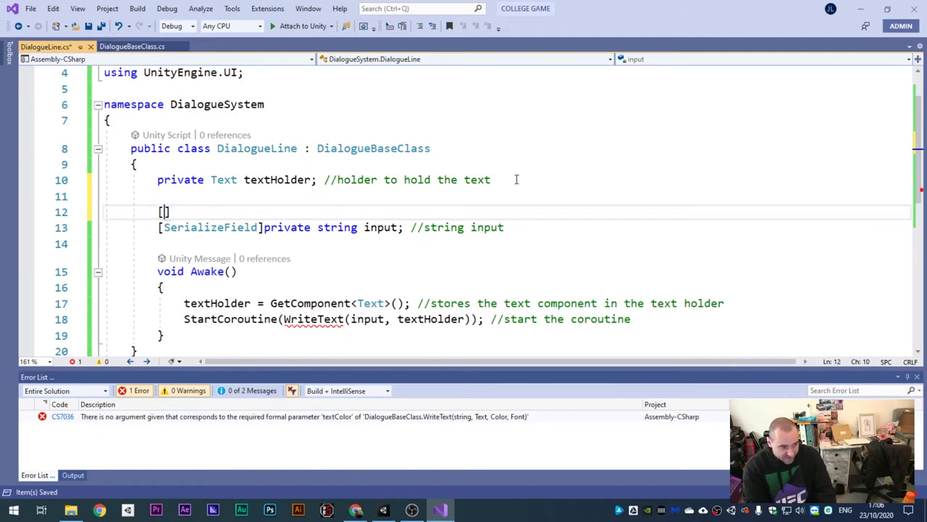
text(r)
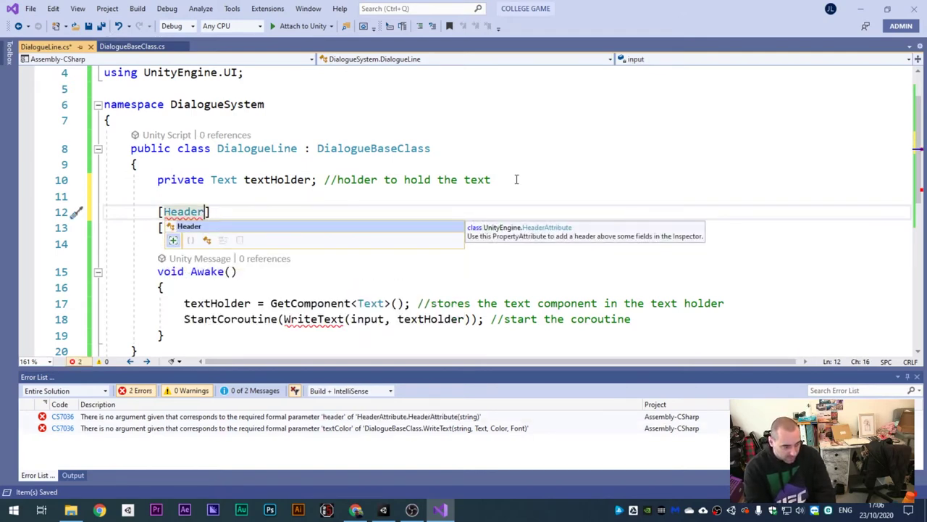
text(()
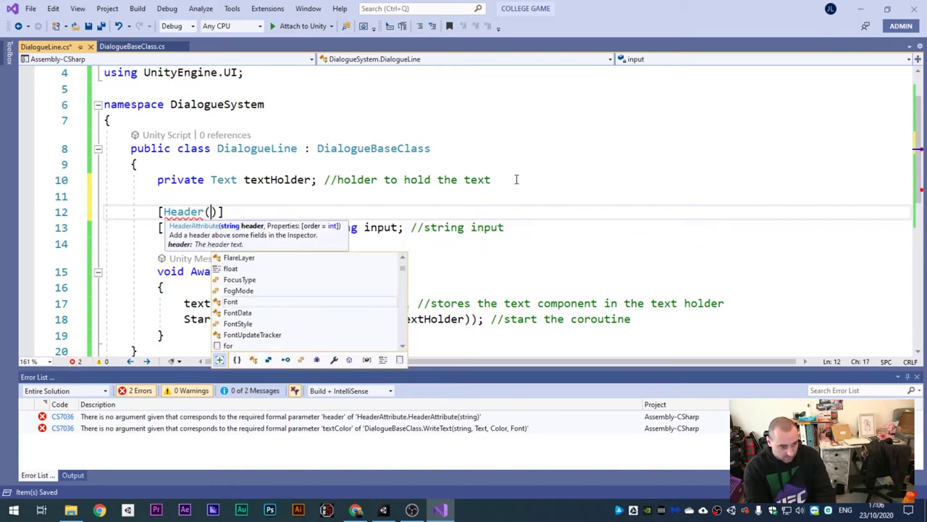
text("Tex)
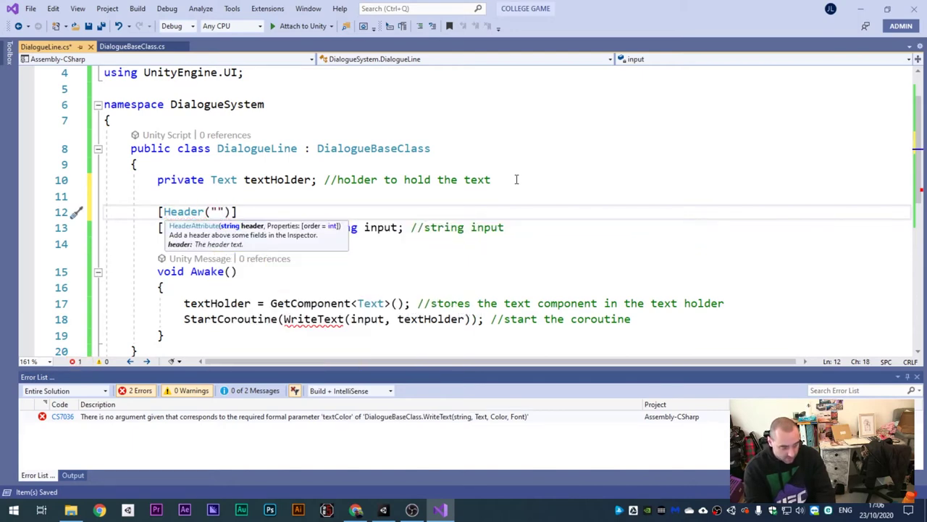
text(t Options")])
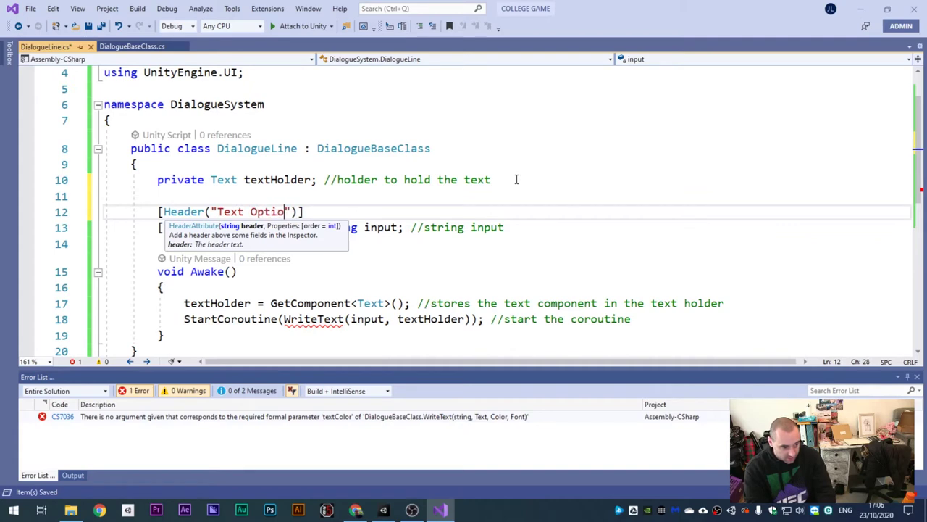
key(ctrl+s)
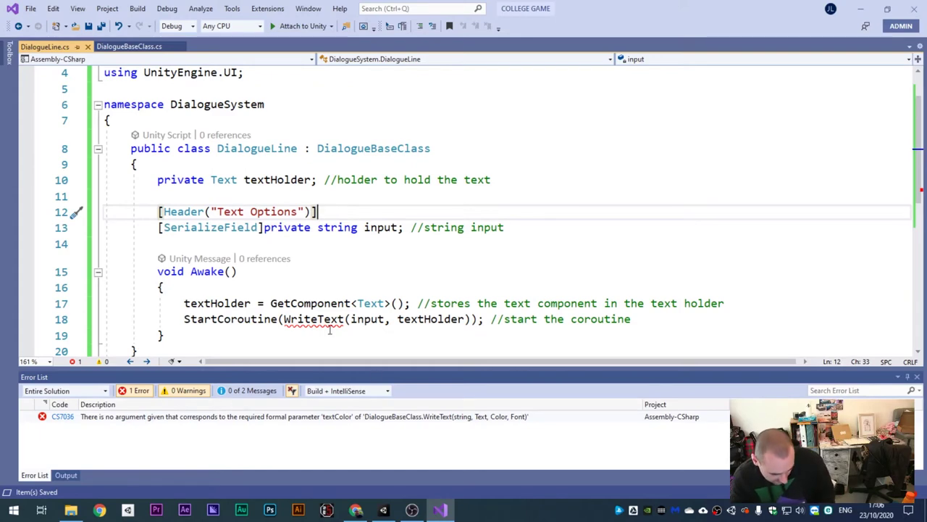
Step: Add textColor and textFont as further arguments to the WriteText call inside StartCoroutine in Awake
mouse_move(373, 319)
click(466, 319)
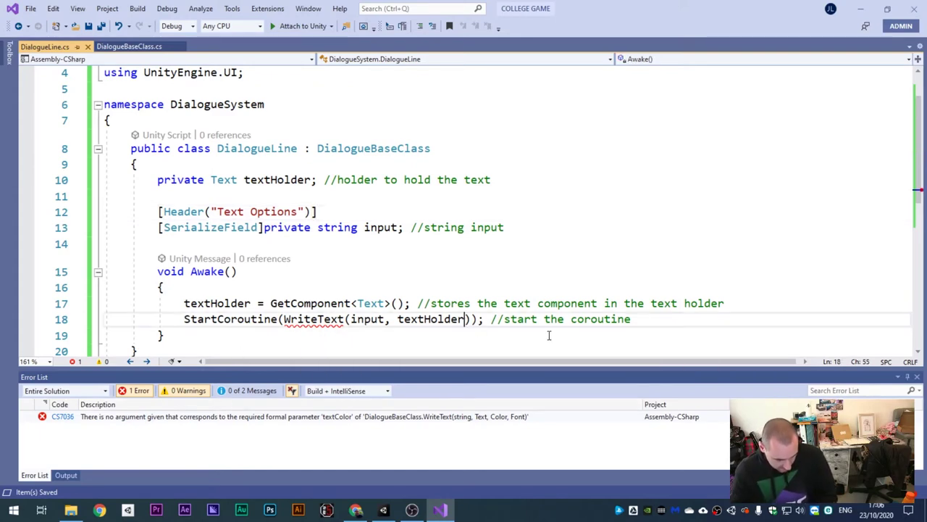
text(,)
key(ctrl+space)
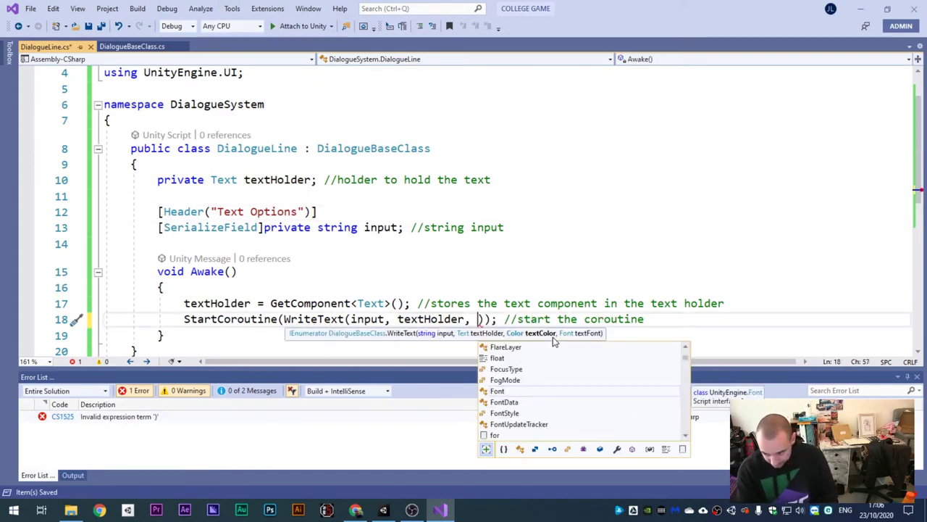
text(textColor)
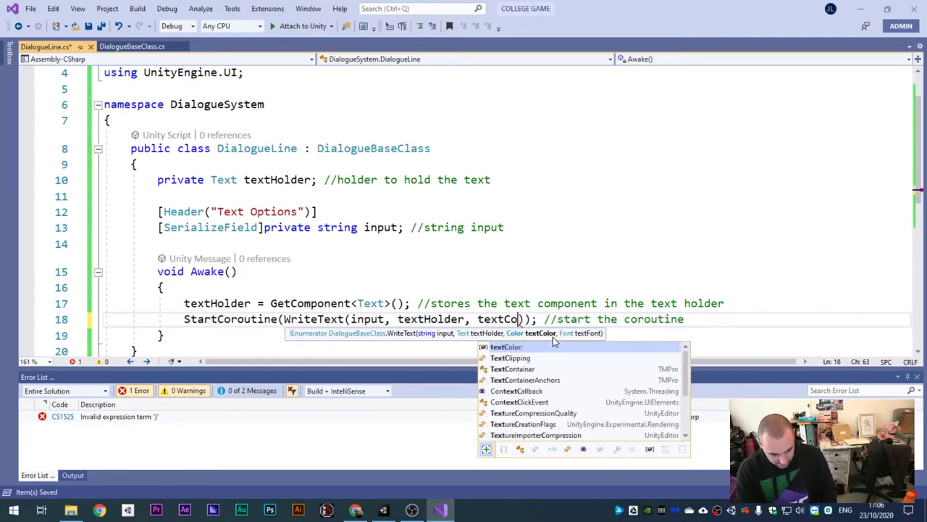
text(, )
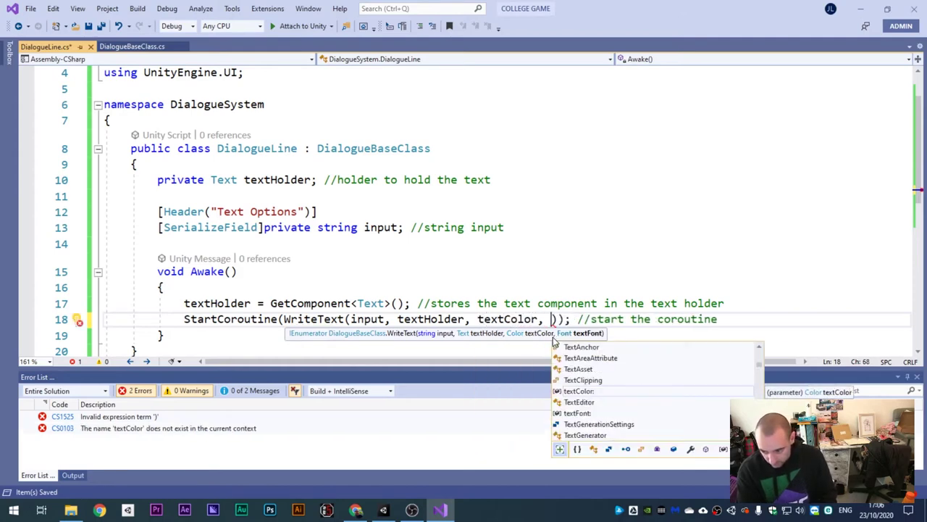
text(textF)
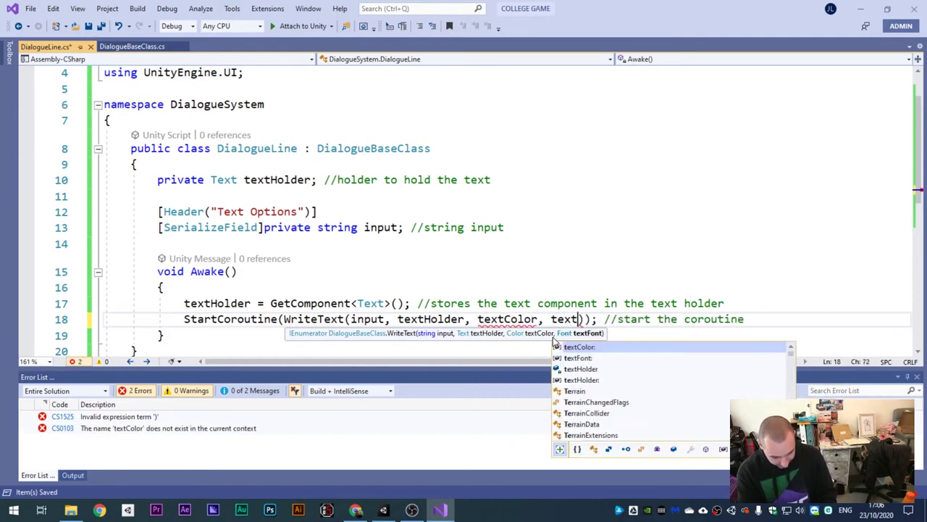
text(ont)
key(Escape)
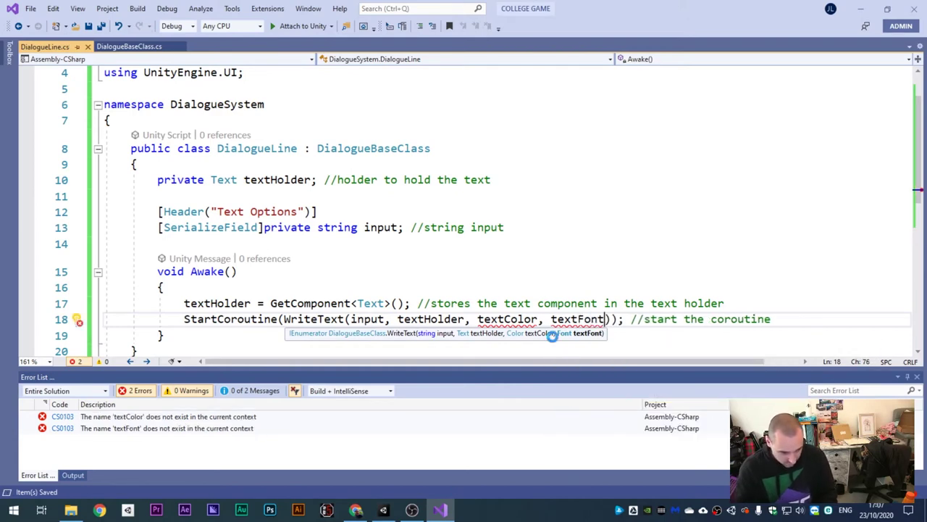
Step: Add a serialized private Color field named textColor directly below the input field in DialogueLine.cs
click(526, 226)
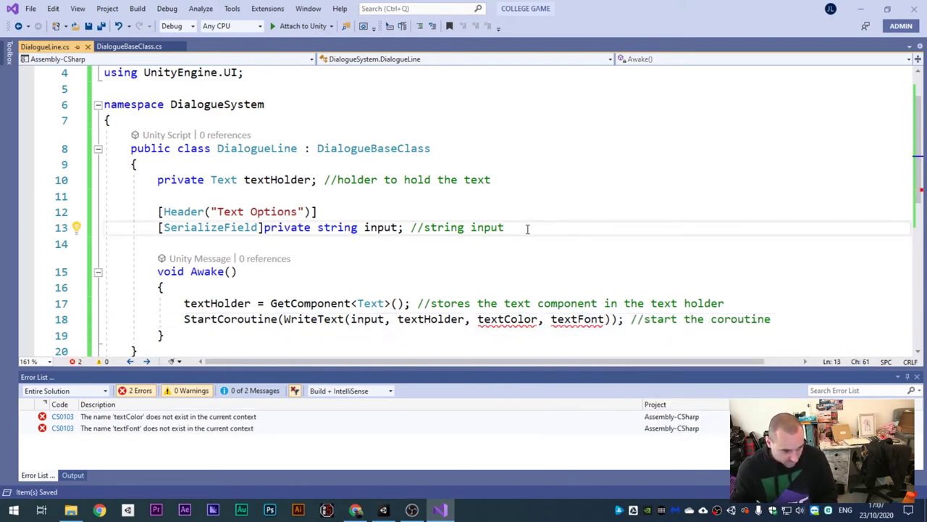
key(Return)
text(p)
key(BackSpace)
text([Se)
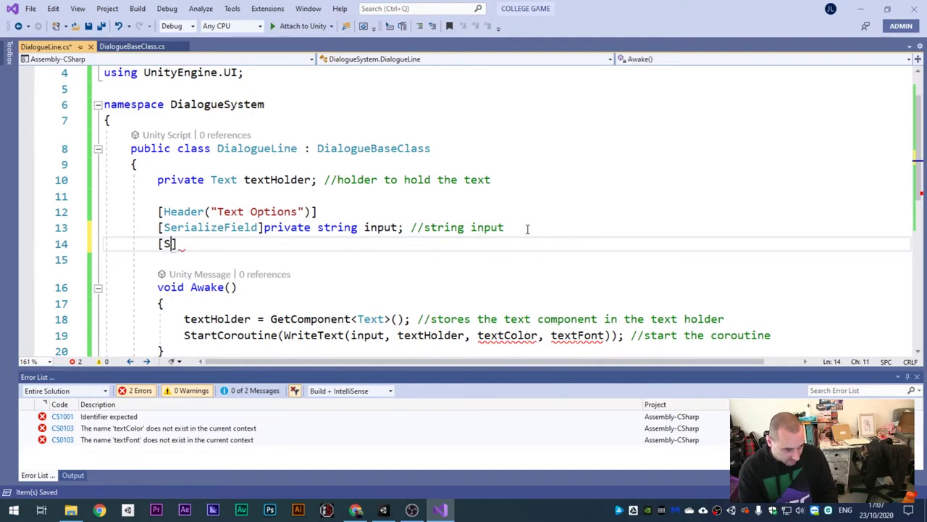
text(r)
key(Tab)
text(])
key(BackSpace)
text(private )
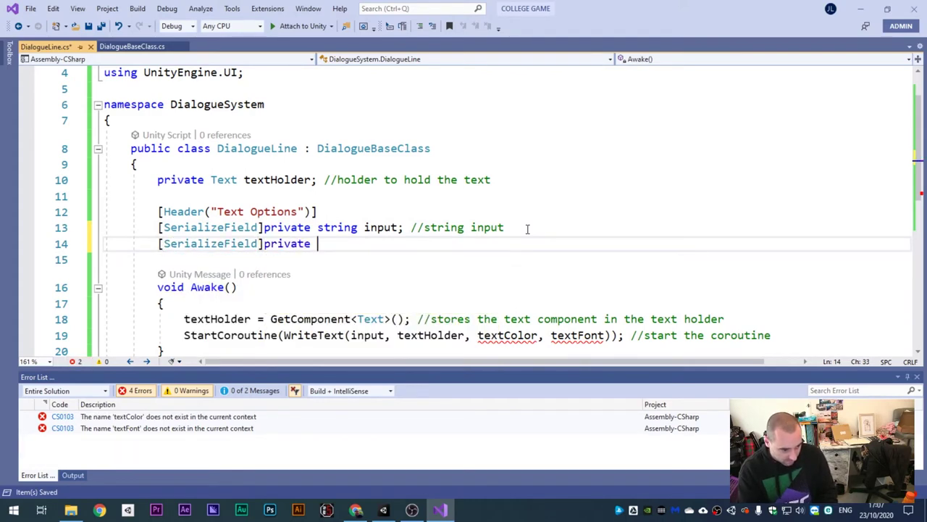
text(Color yte)
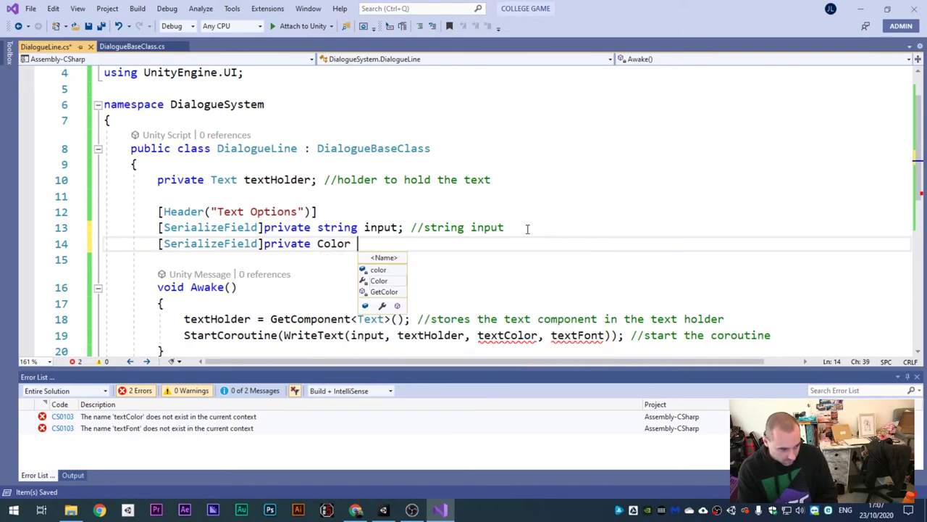
key(BackSpace)
key(BackSpace)
key(BackSpace)
text(textC)
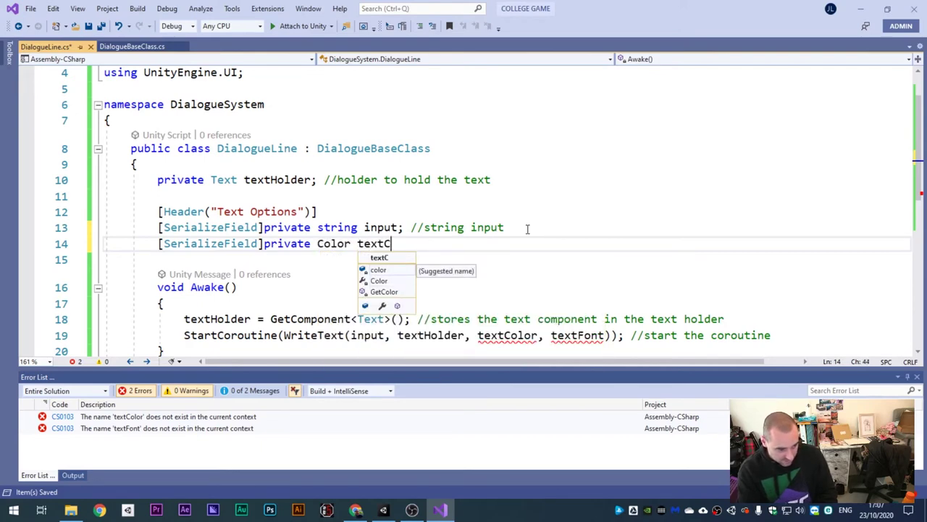
text(olor;)
Step: Add a serialized private Font field named textFont below the textColor field
key(Return)
text([SerializeField])
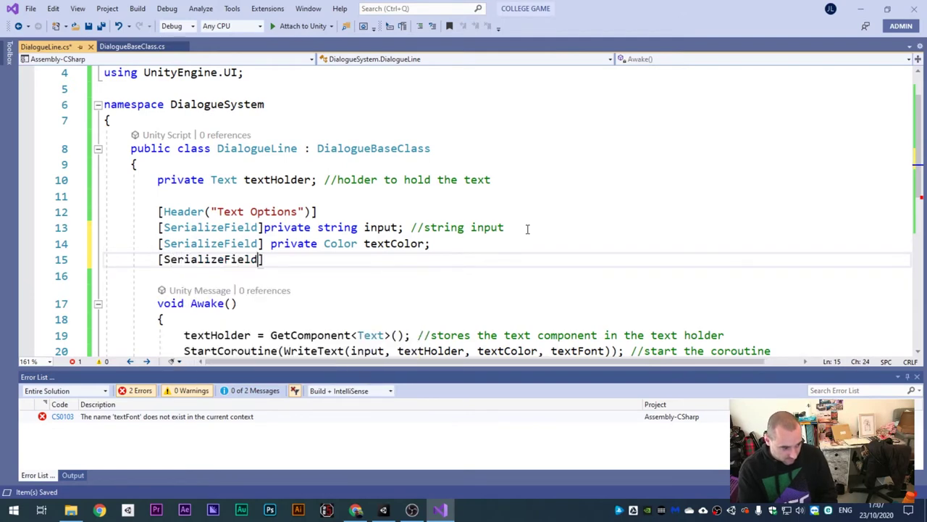
text( pr)
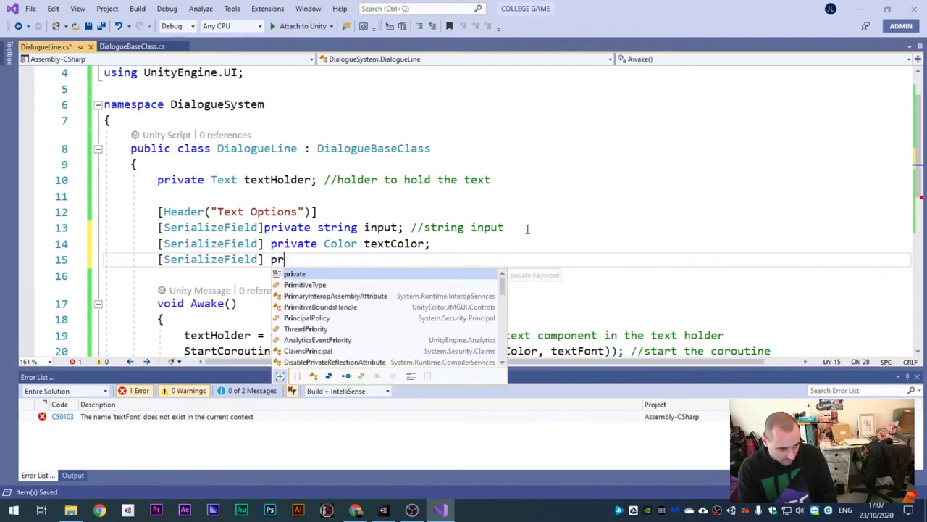
text(ivate Te)
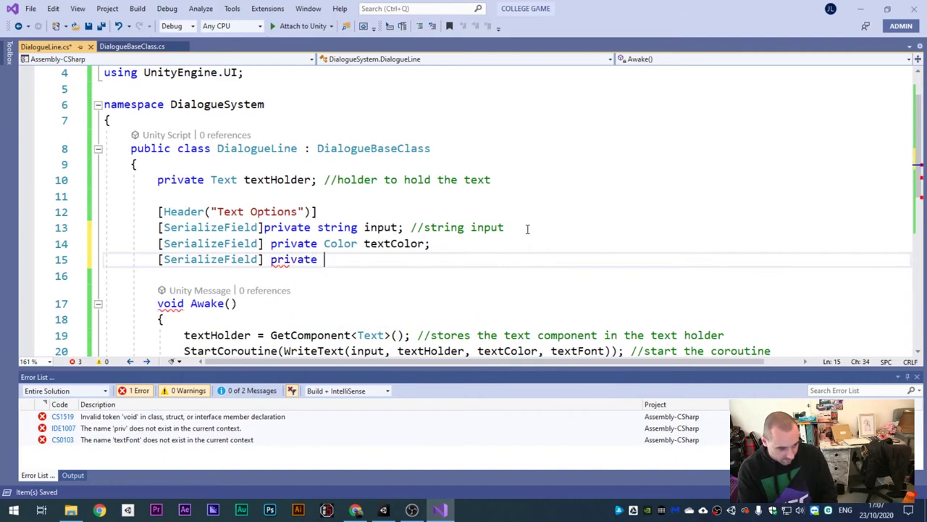
key(BackSpace)
key(BackSpace)
text(Font t)
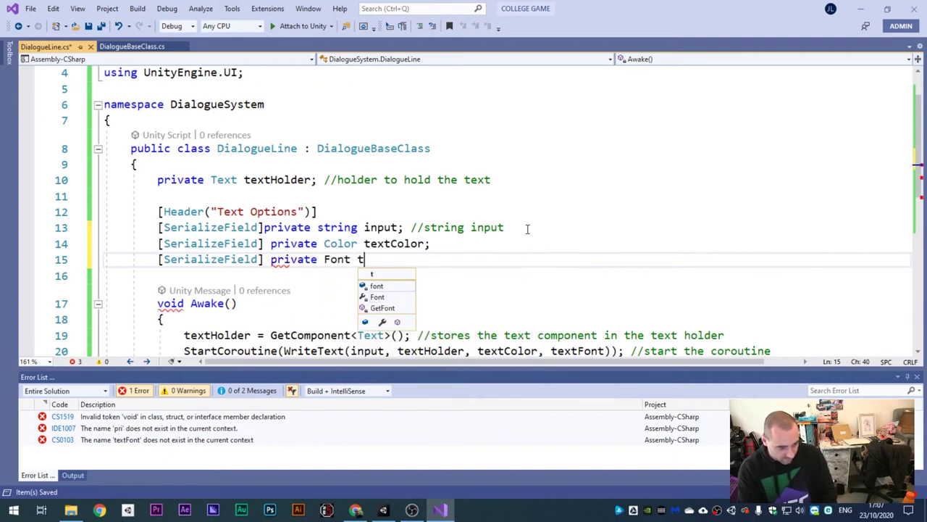
text(extFont;)
Step: Comment the textColor field with "//changes colour" and the textFont field with "//changes font", and save the script
key(Up)
key(End)
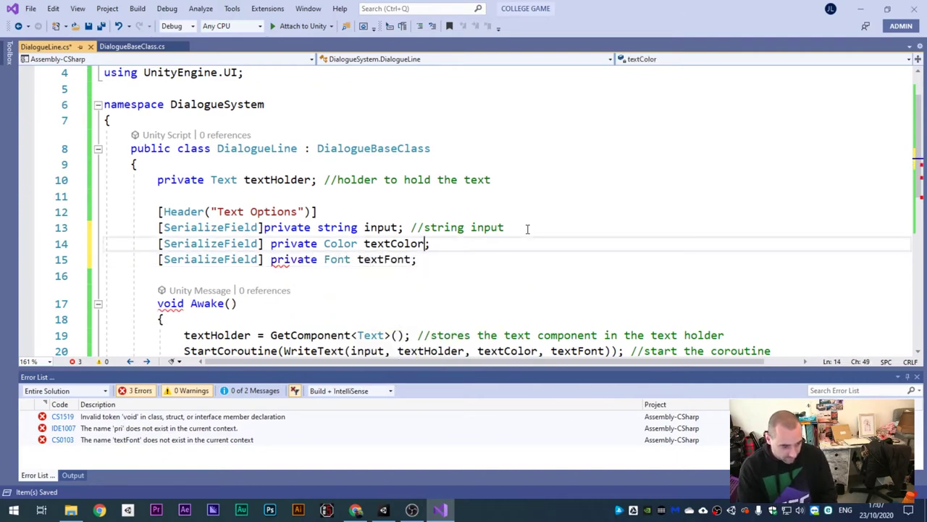
text(//)
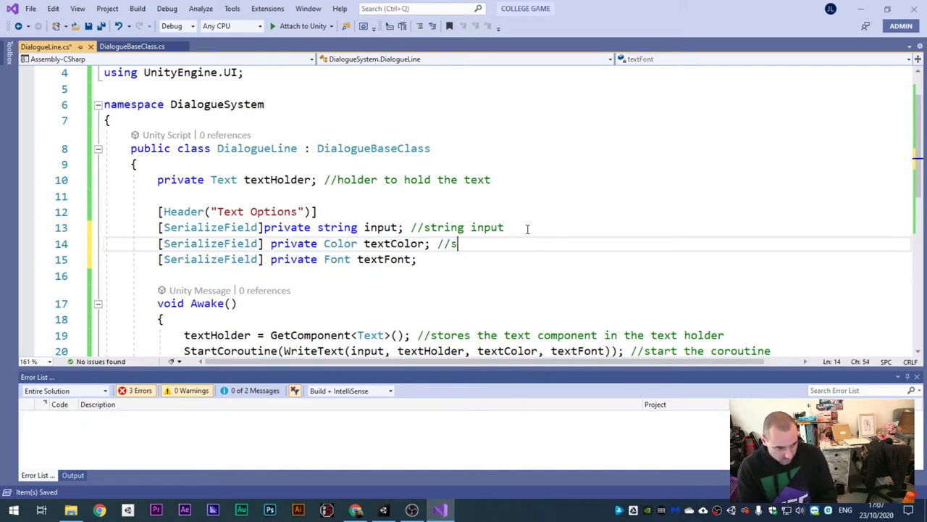
text(changes color)
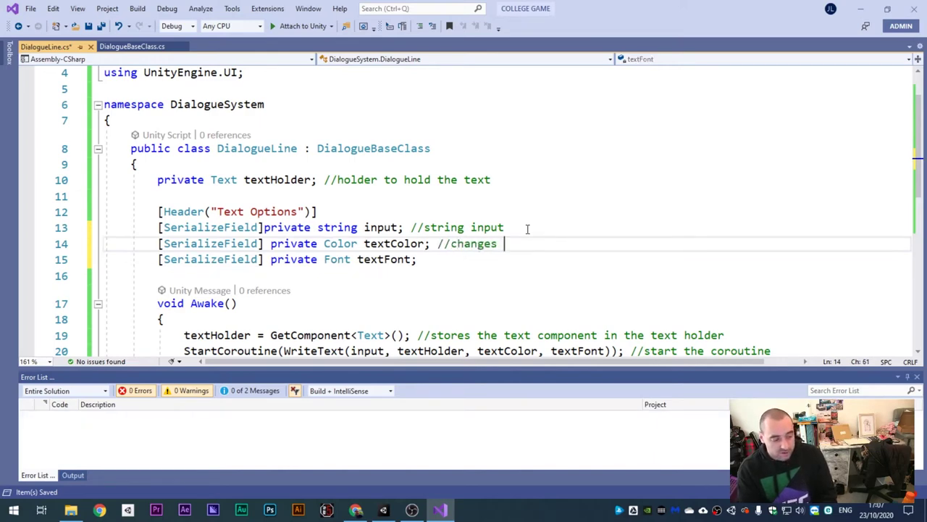
key(Down)
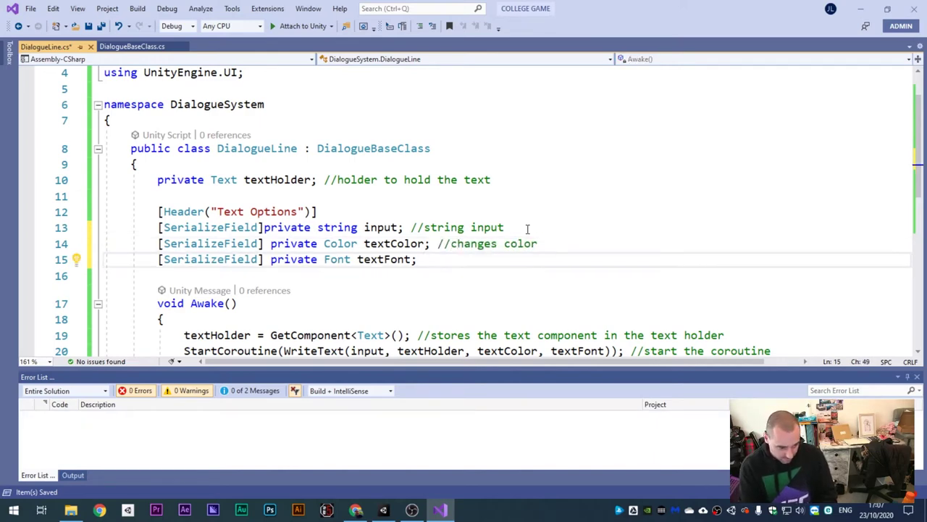
click(531, 244)
text(u)
key(Down)
text(//changes font)
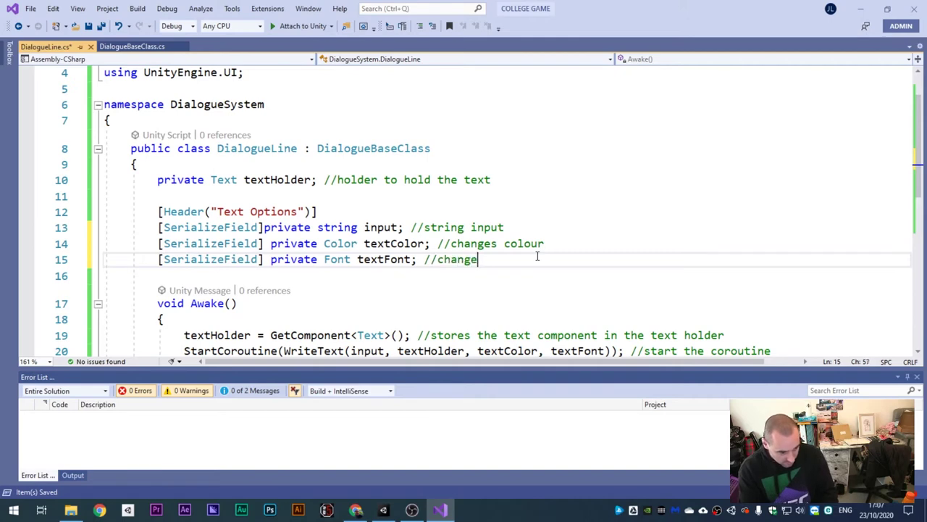
key(ctrl+s)
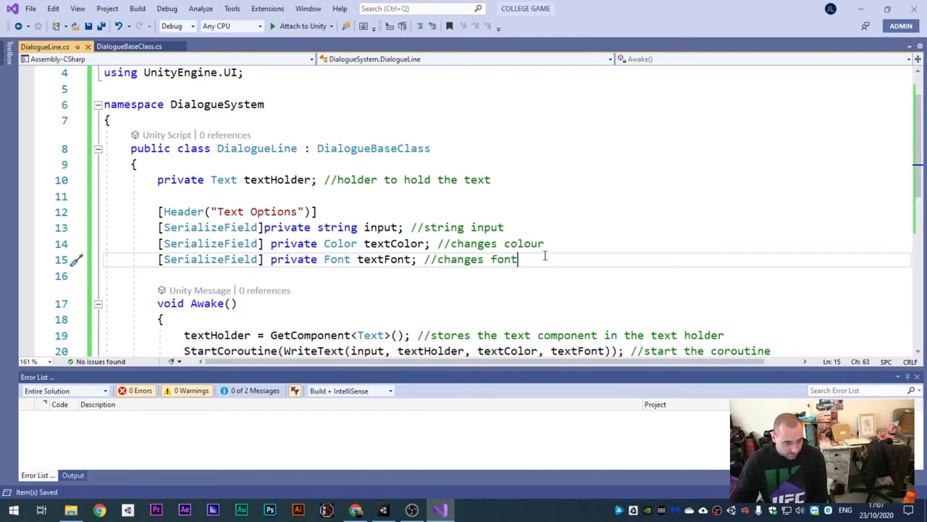
Step: Switch to Unity, select the Dialogue object and set its Dialogue Line Text Color to opaque black
scroll(542, 256, down, 1)
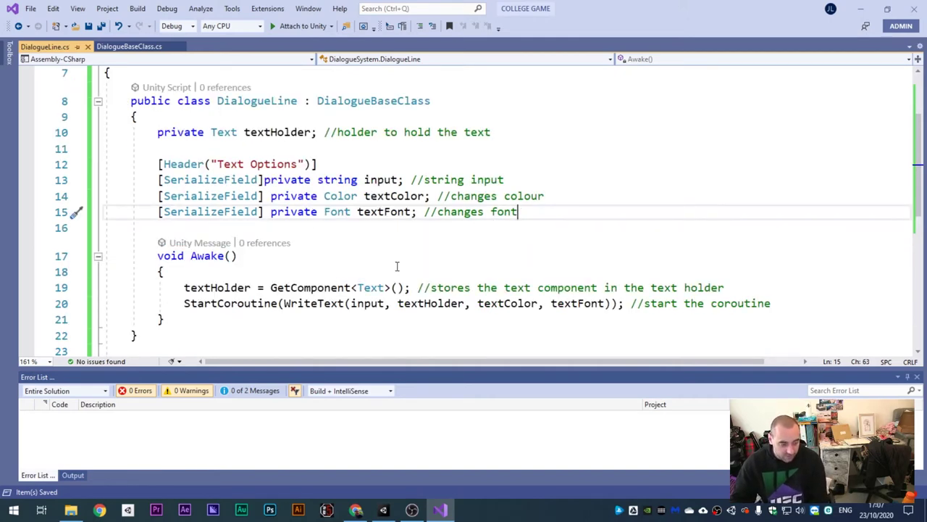
scroll(584, 243, down, 2)
scroll(581, 257, up, 2)
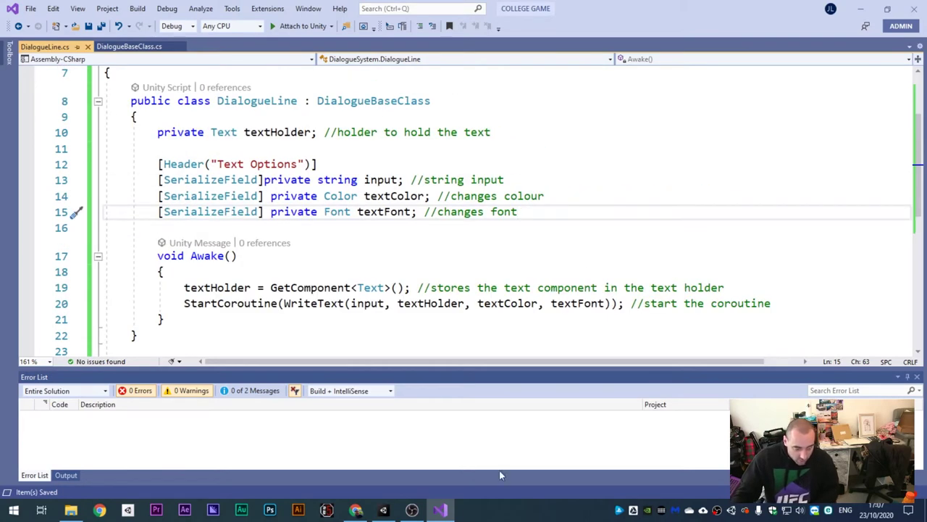
click(380, 510)
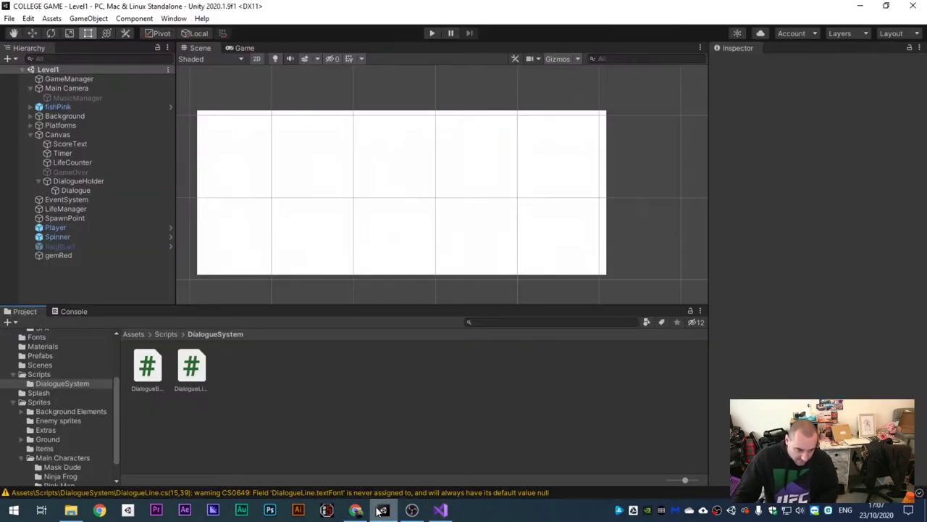
click(114, 189)
scroll(759, 195, down, 10)
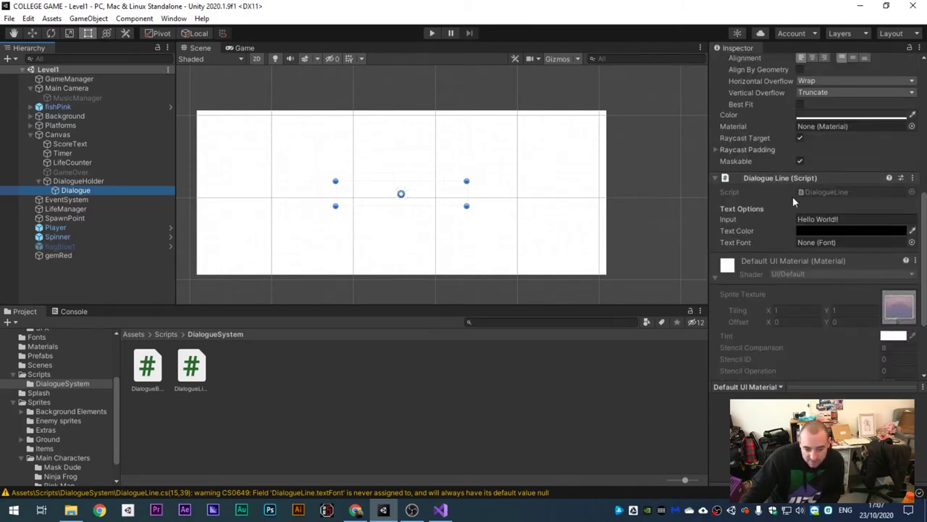
click(806, 231)
drag(839, 356, 825, 349)
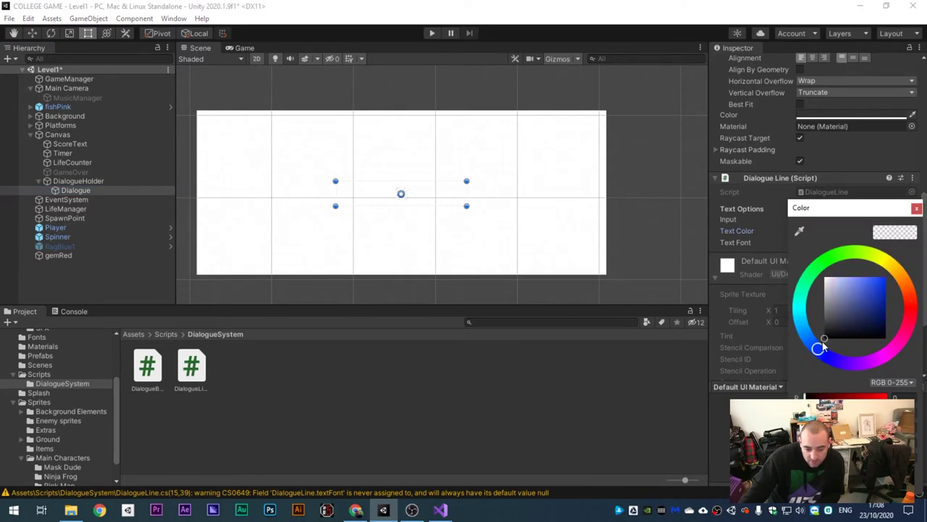
click(915, 210)
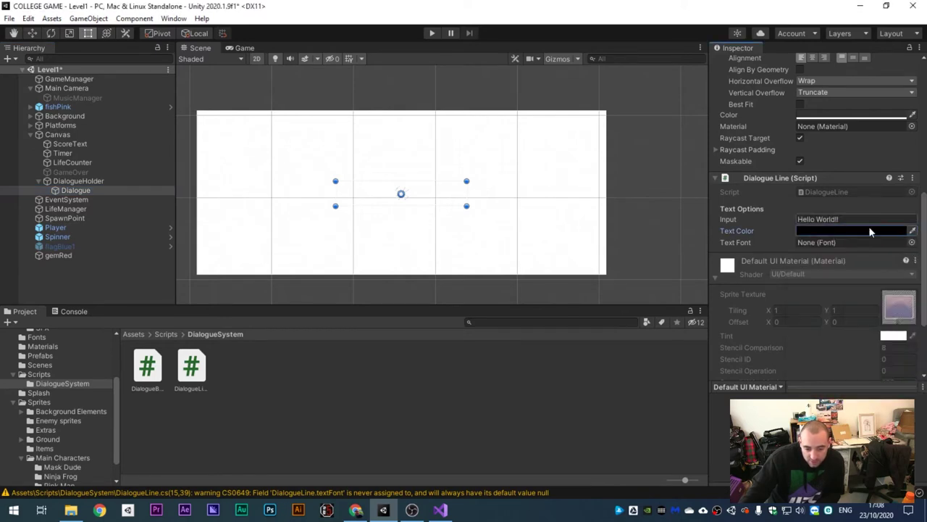
click(817, 229)
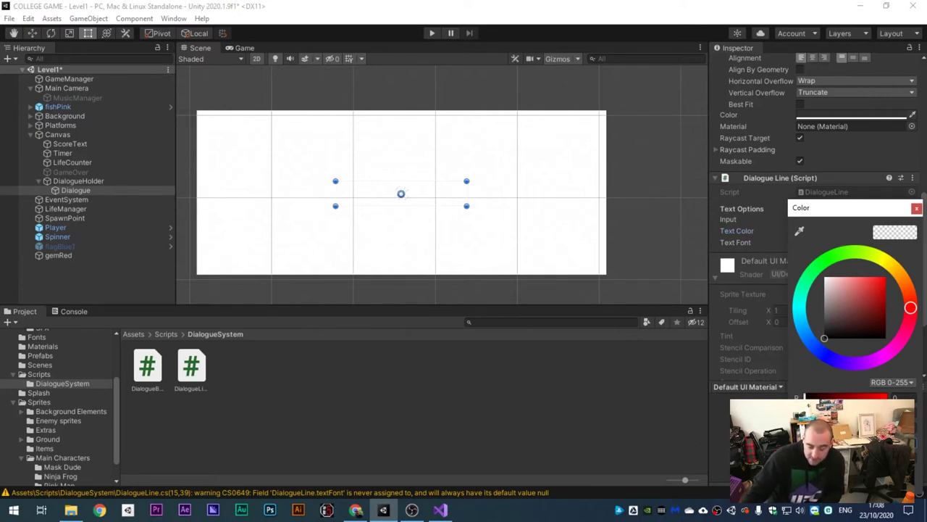
click(917, 209)
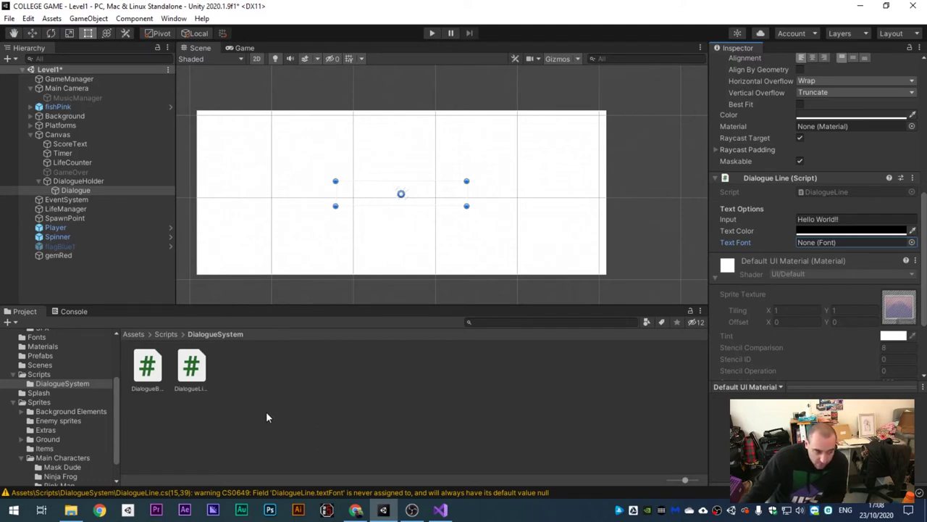
Step: Open the Fonts folder inside the project's Assets
drag(117, 389, 105, 347)
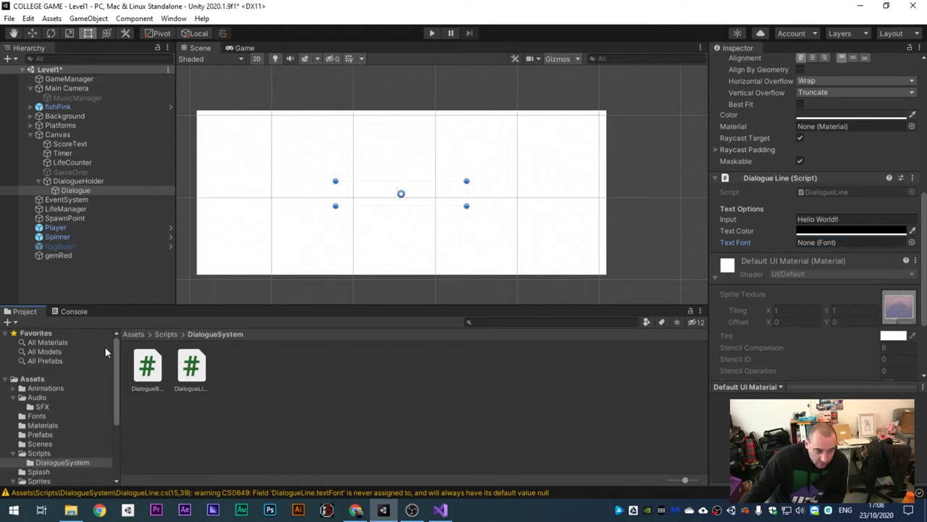
click(56, 379)
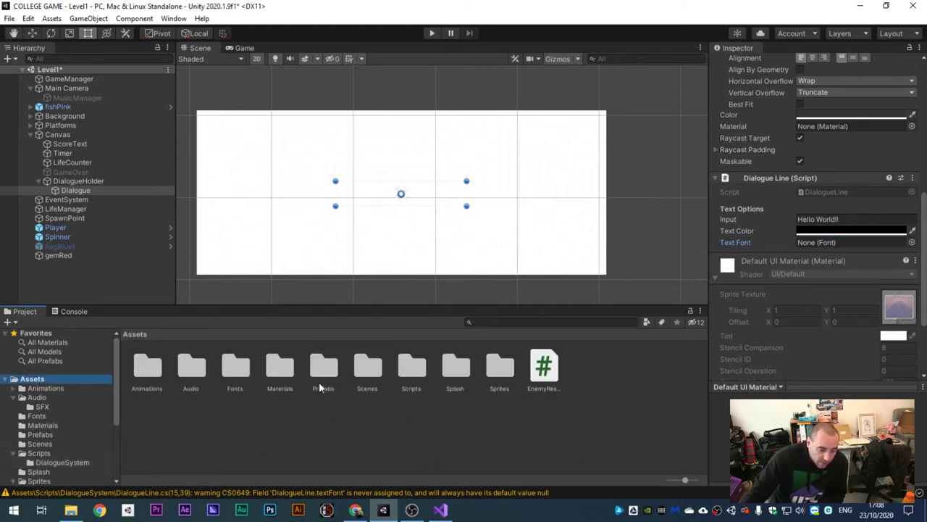
double_click(239, 388)
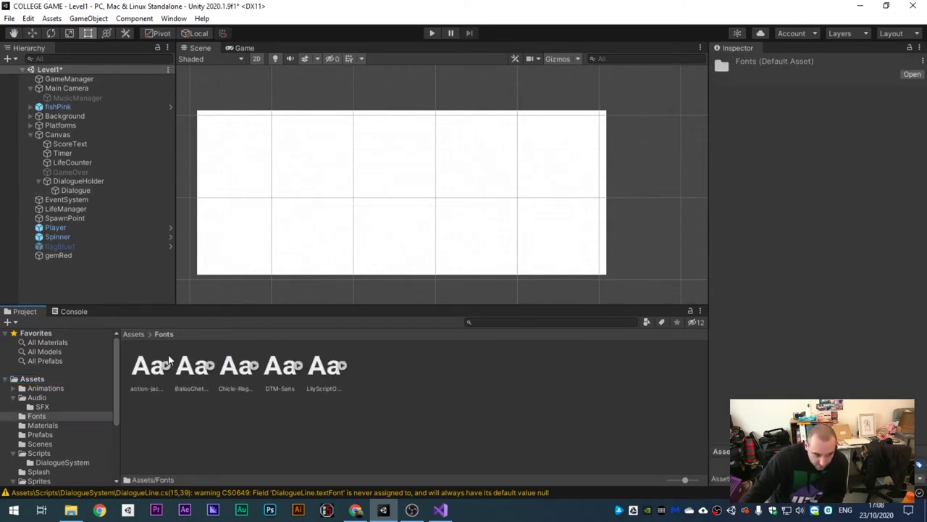
Step: Switch to File Explorer, view the installed fonts in the Windows\Fonts folder on the C: drive, and return to Unity
click(71, 510)
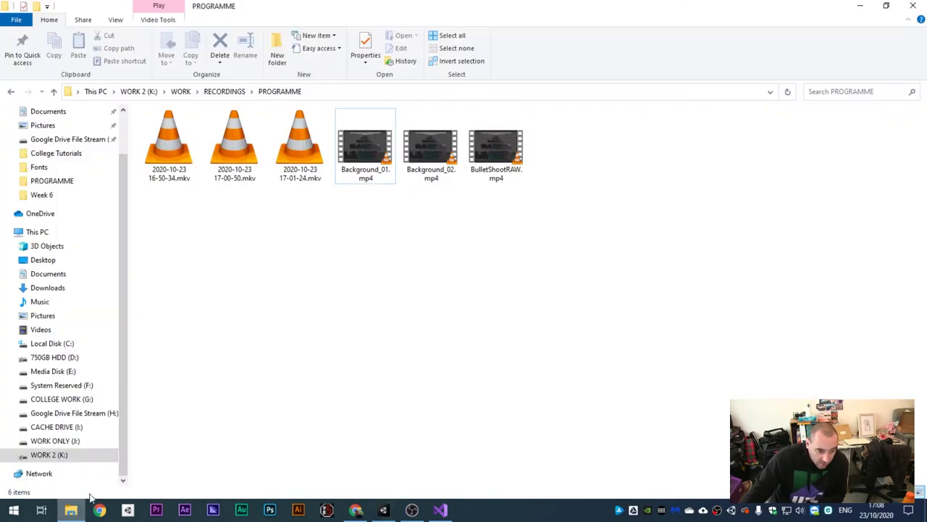
click(58, 343)
double_click(187, 266)
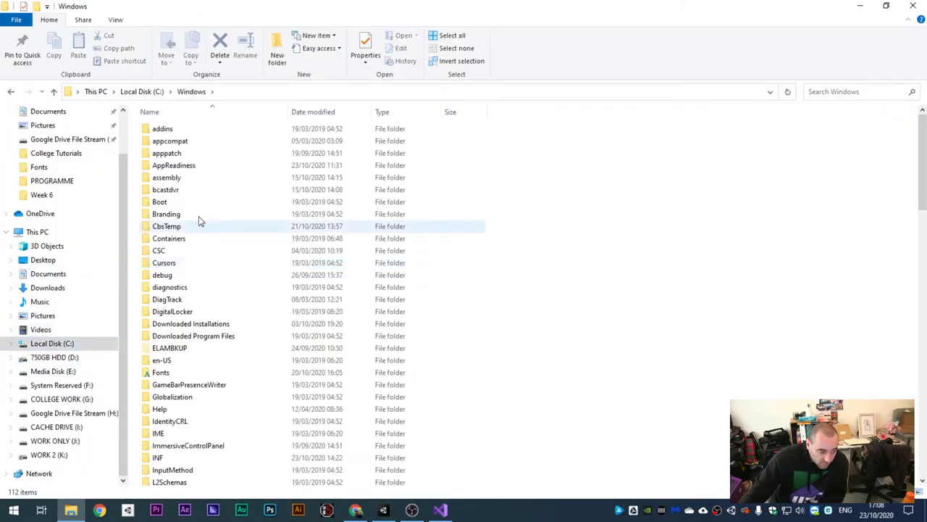
double_click(161, 373)
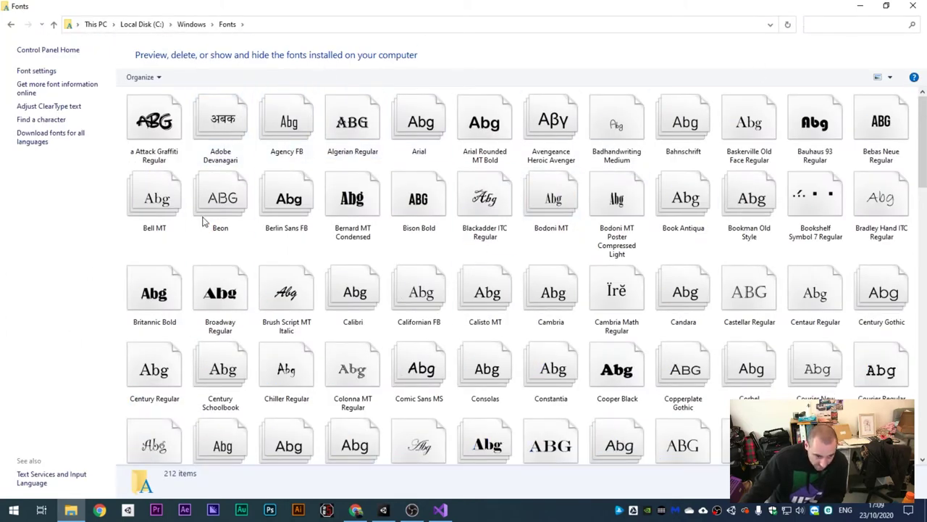
click(858, 7)
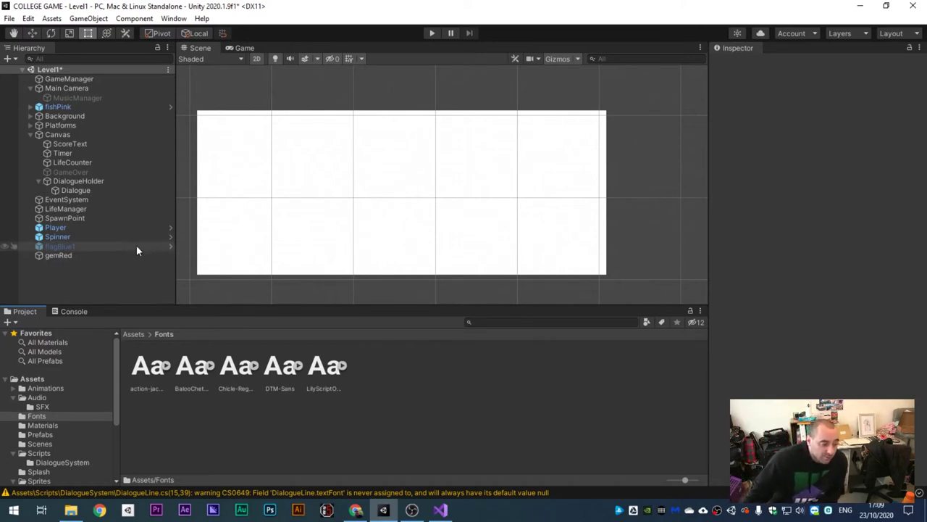
Step: Assign the DTM-Sans font to the Text Font field of the Dialogue object's Dialogue Line script
click(101, 191)
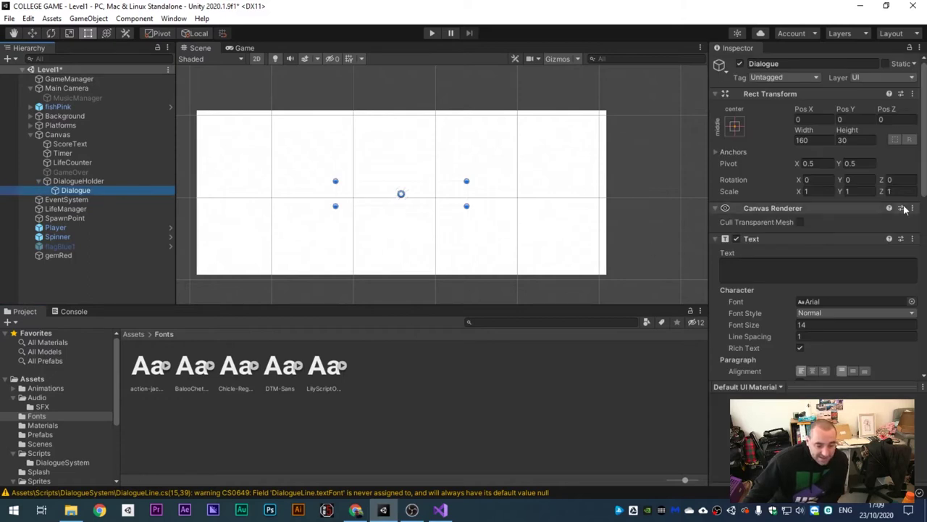
scroll(859, 235, down, 8)
drag(293, 369, 270, 367)
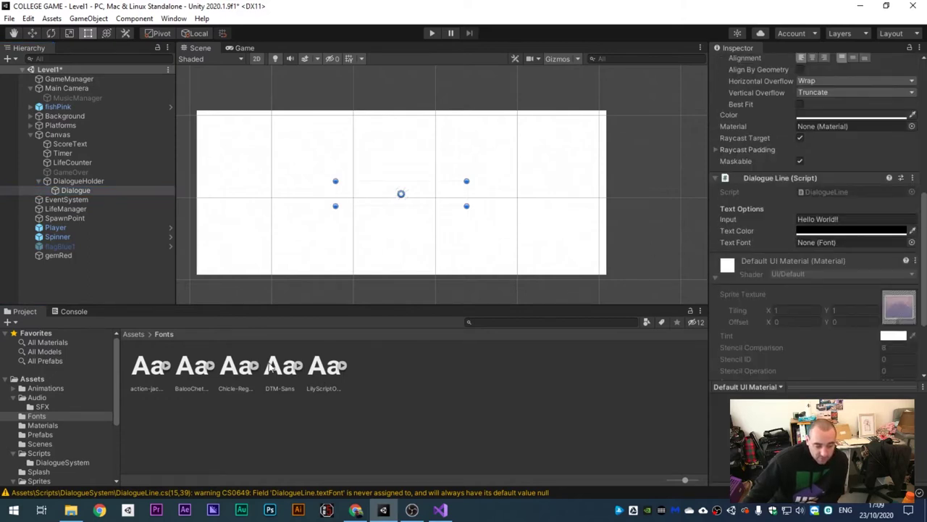
drag(823, 251, 828, 242)
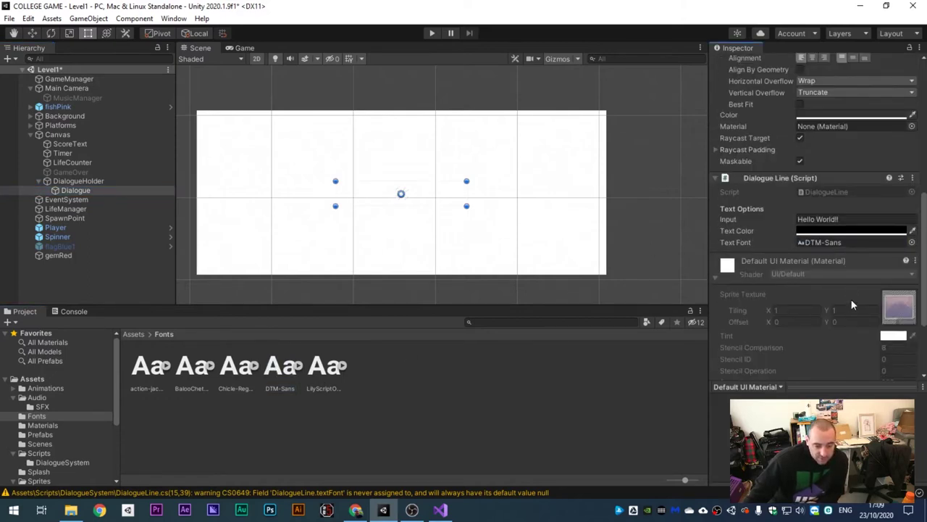